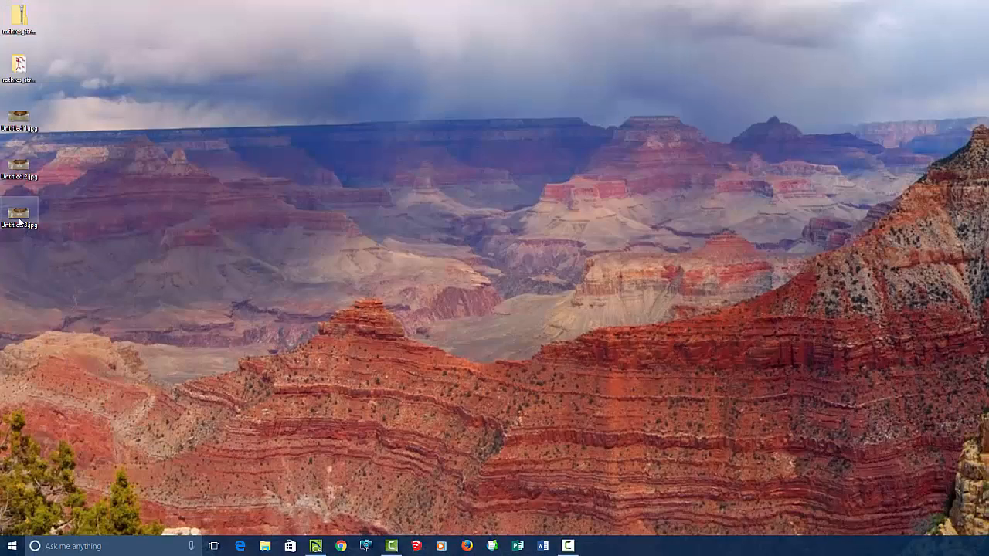
Step: Open the reference image Untitled 3.jpg, examine the finished octagonal wood ceiling, and minimize the viewer
double_click(19, 220)
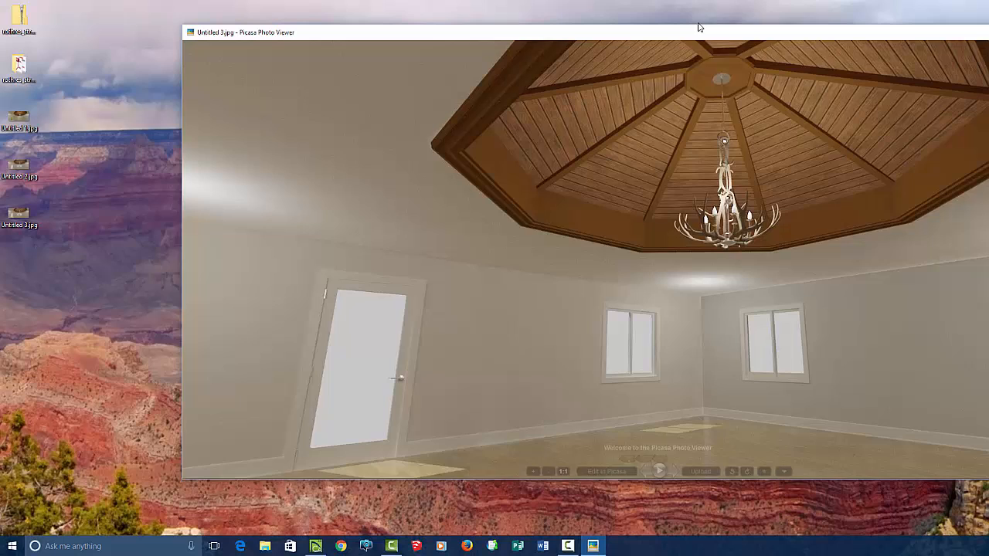
left_click_drag(697, 26, 546, 35)
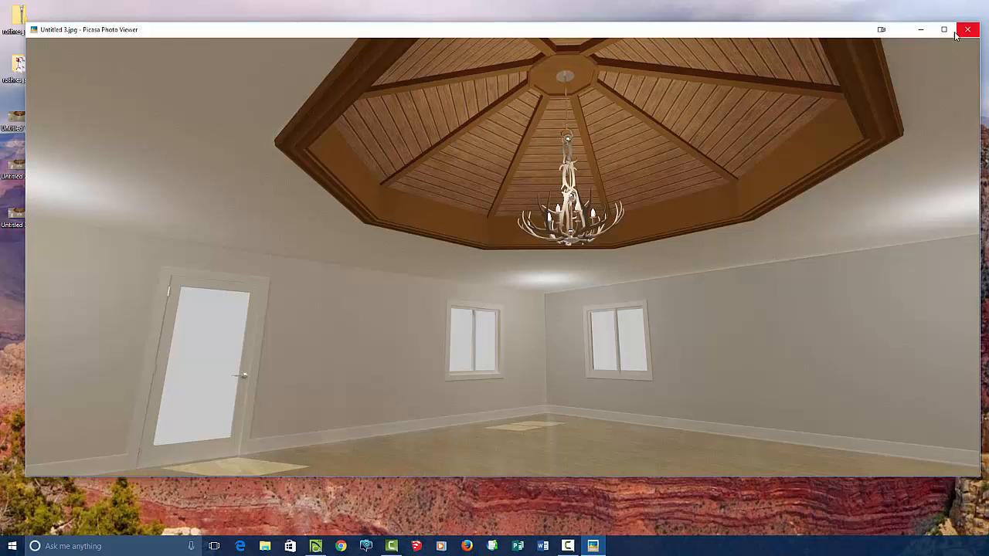
left_click(922, 31)
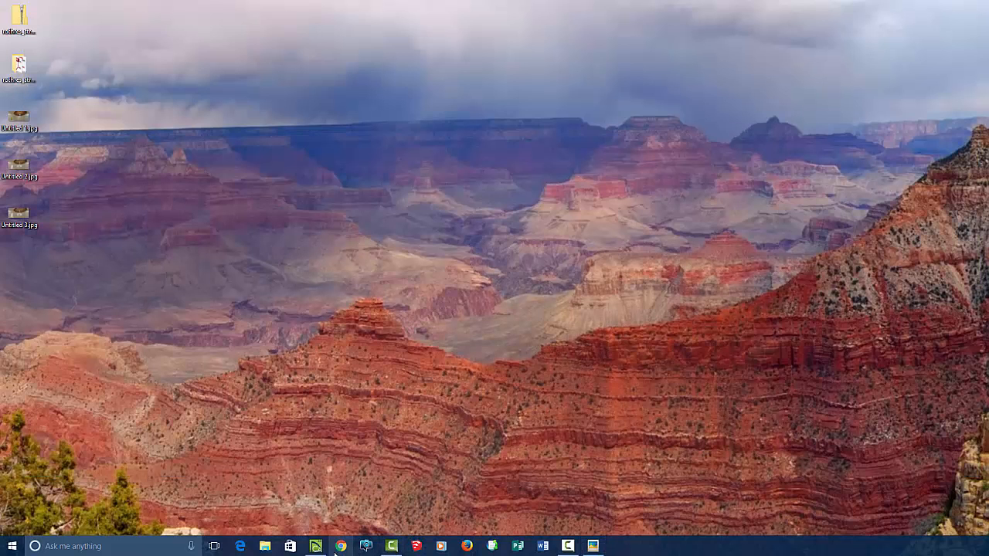
Step: Switch to Chief Architect and look over the empty room in the camera view before returning to the floor plan
left_click(315, 546)
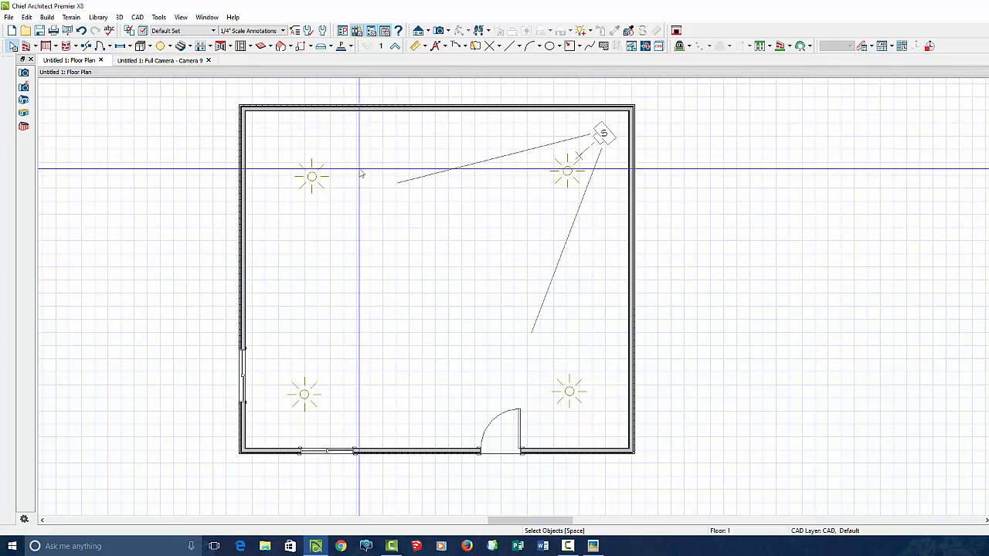
left_click(144, 61)
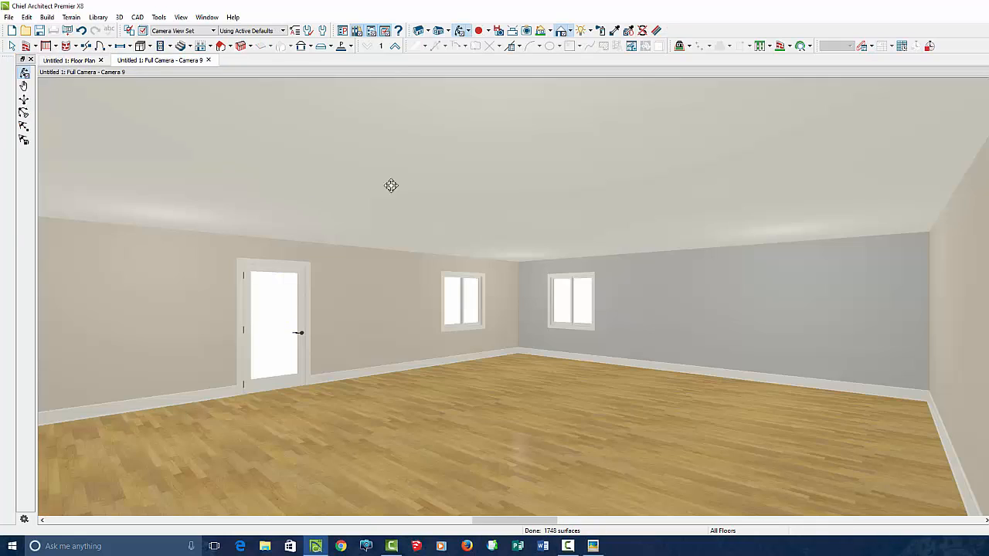
left_click(93, 61)
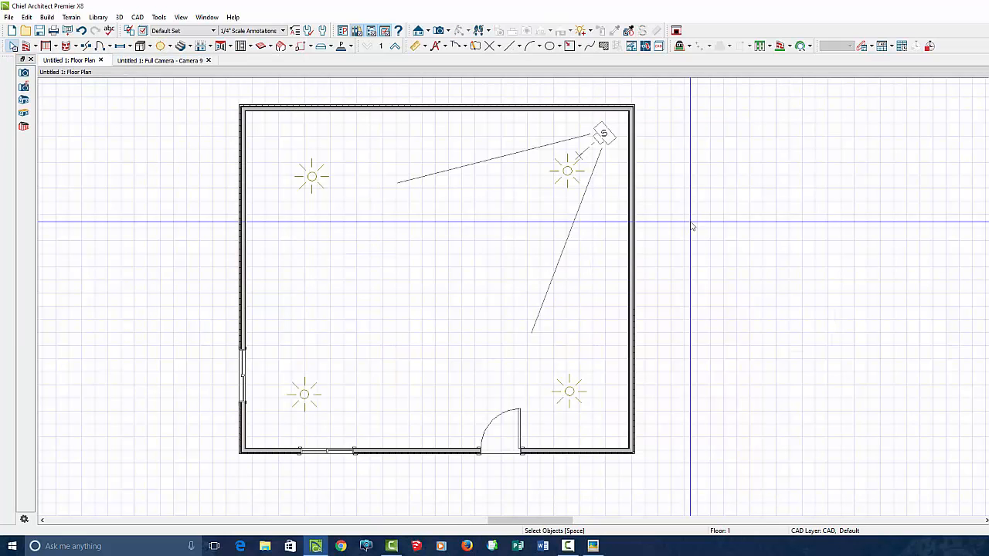
Step: Place an eight-sided polygon shaped room with 45" side length in the middle of the room and check it in the camera view
left_click(46, 17)
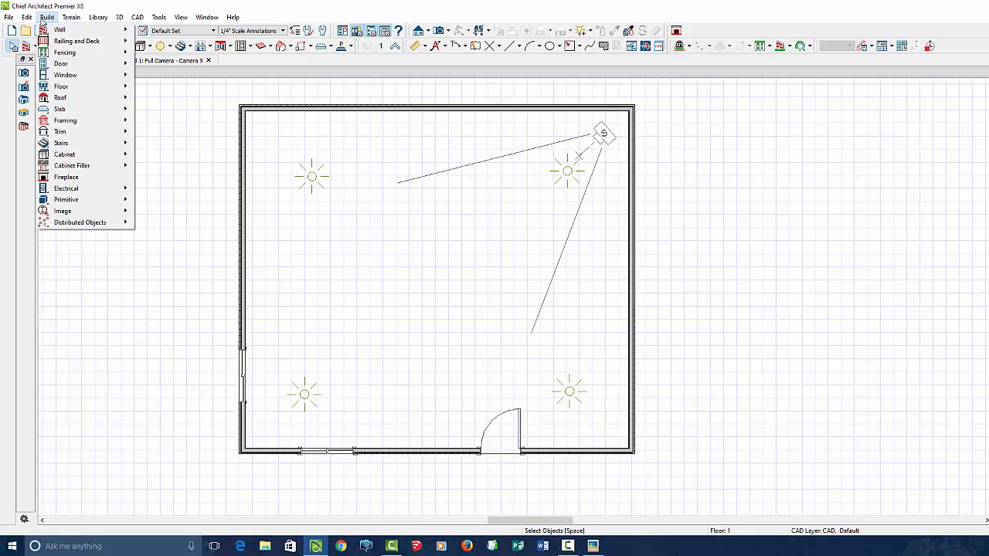
mouse_move(57, 30)
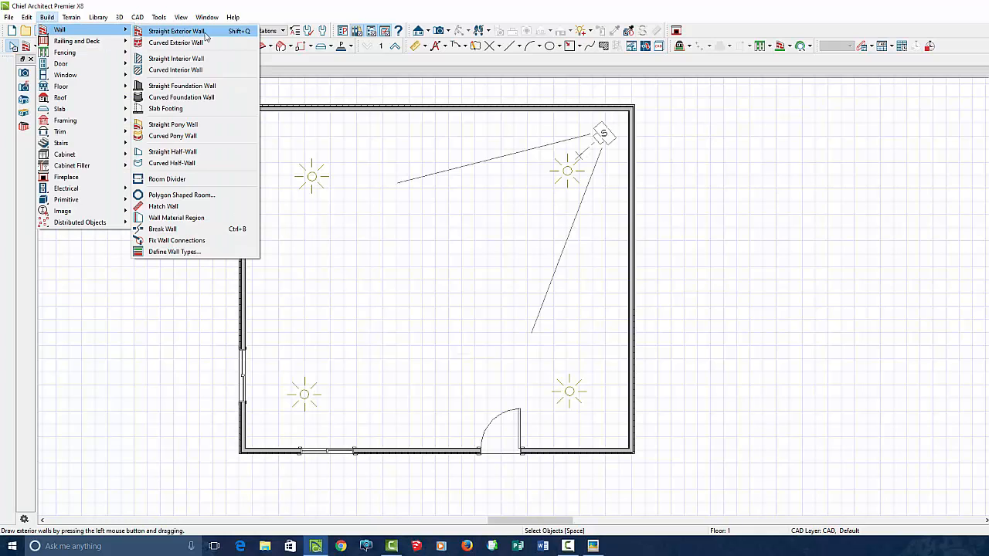
left_click(207, 202)
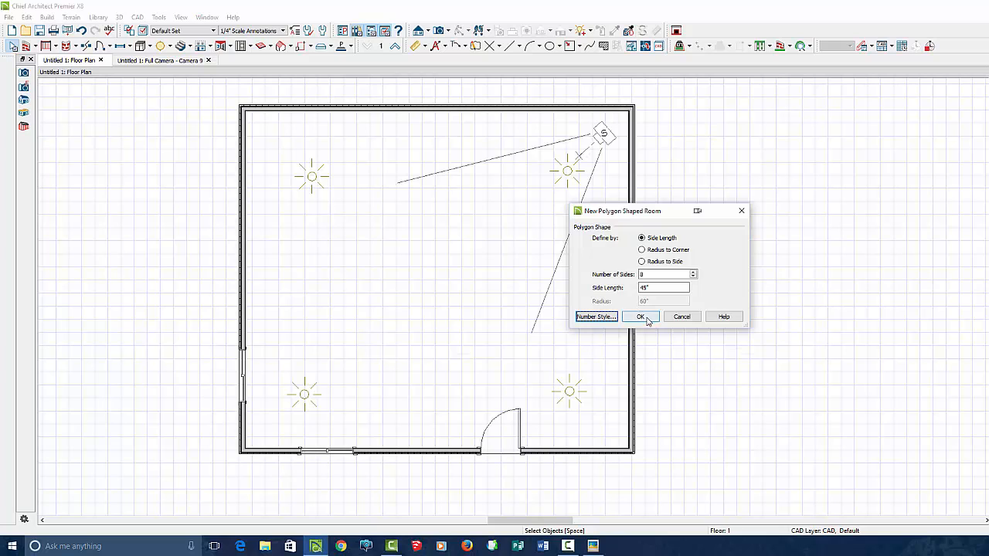
left_click(641, 318)
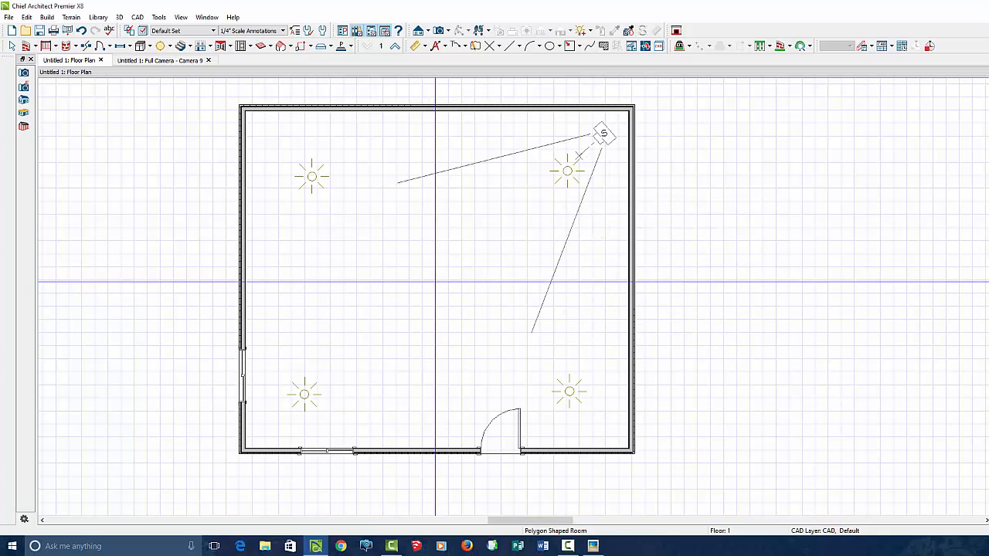
left_click(428, 275)
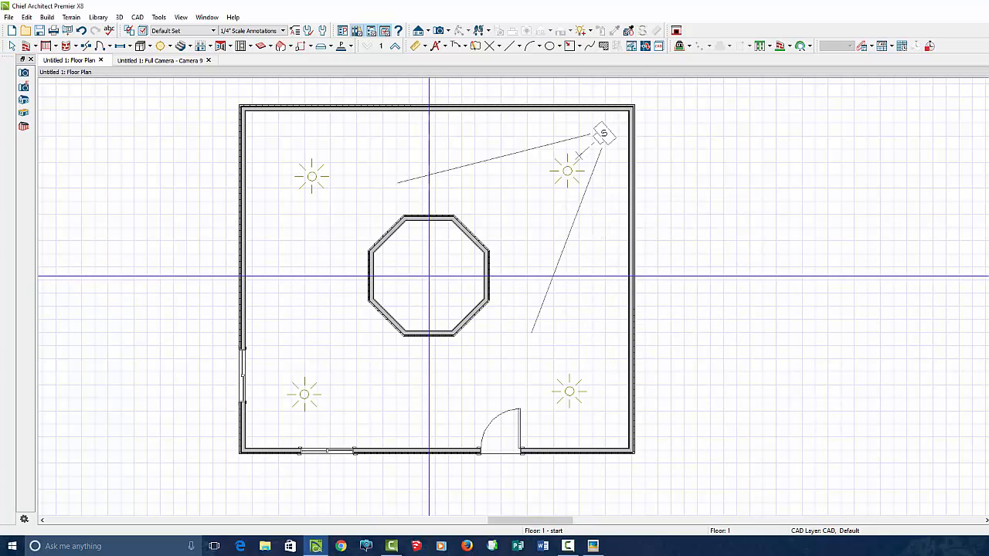
left_click(184, 62)
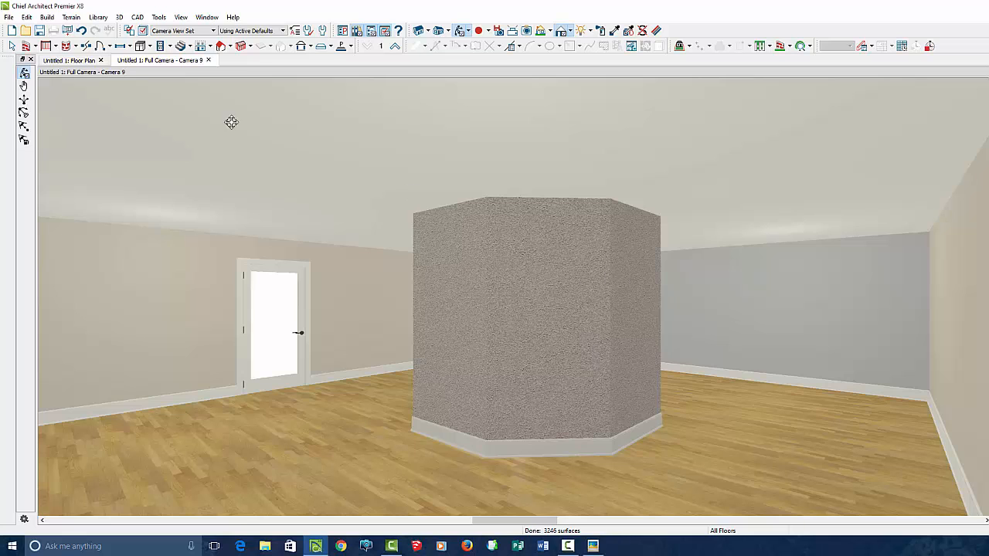
left_click(69, 60)
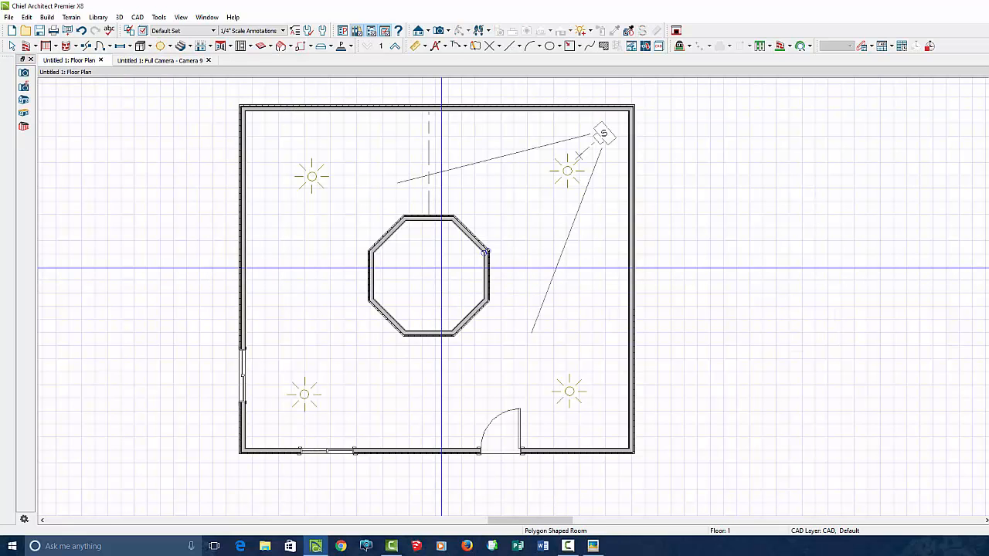
Step: Make all eight walls of the octagonal room invisible
left_click(408, 220)
left_click(394, 229, "shift")
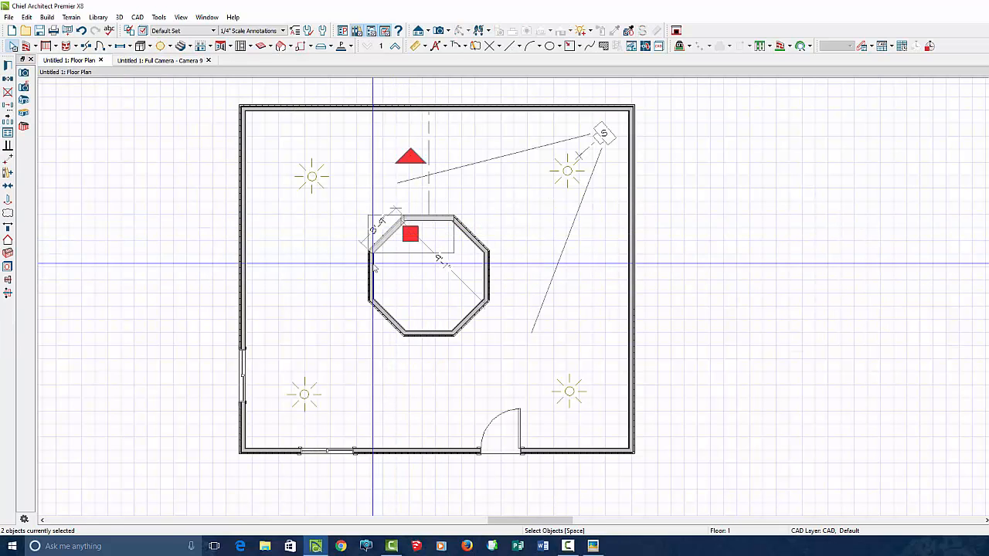
left_click(372, 263, "shift")
left_click(389, 317, "shift")
left_click(432, 334, "shift")
left_click(470, 316, "shift")
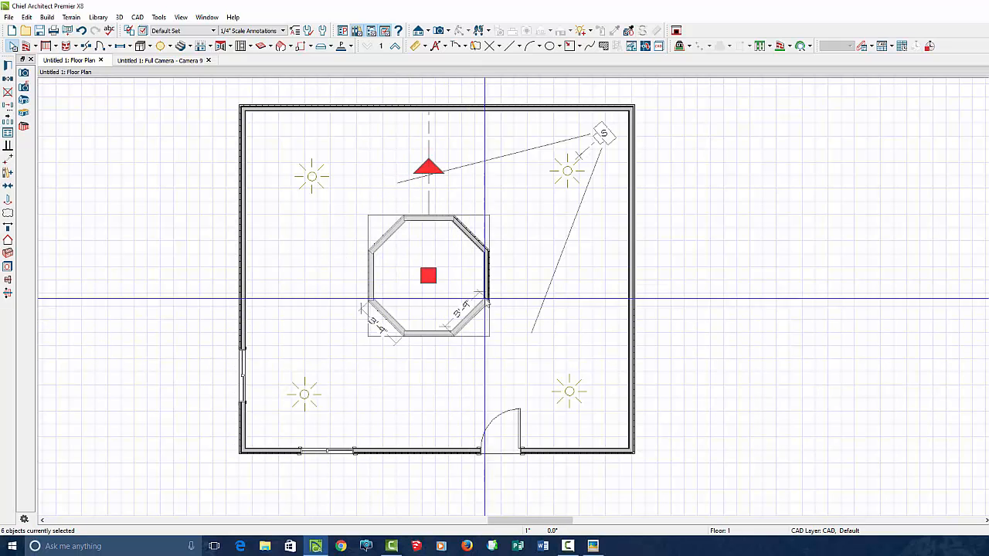
left_click(486, 280, "shift")
left_click(487, 246, "shift")
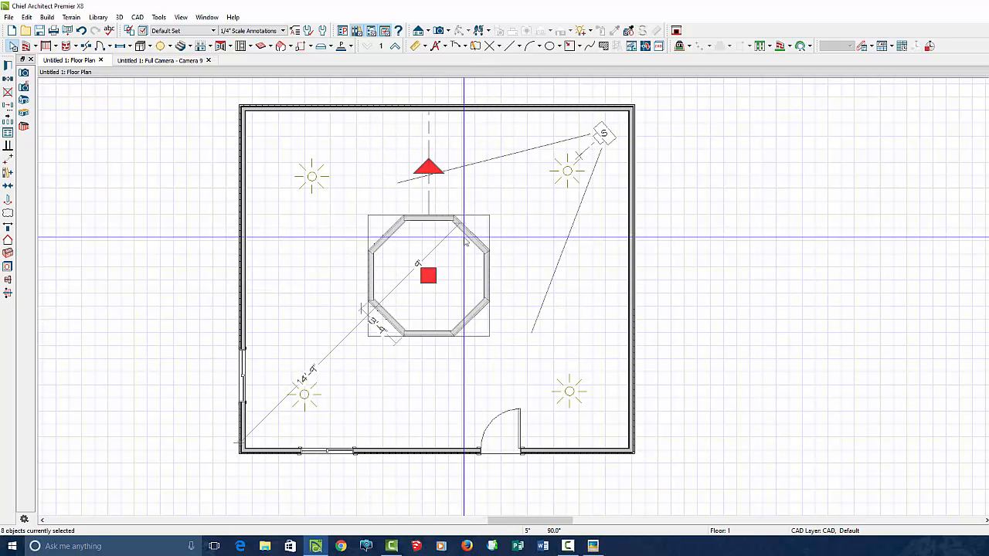
left_click(7, 70)
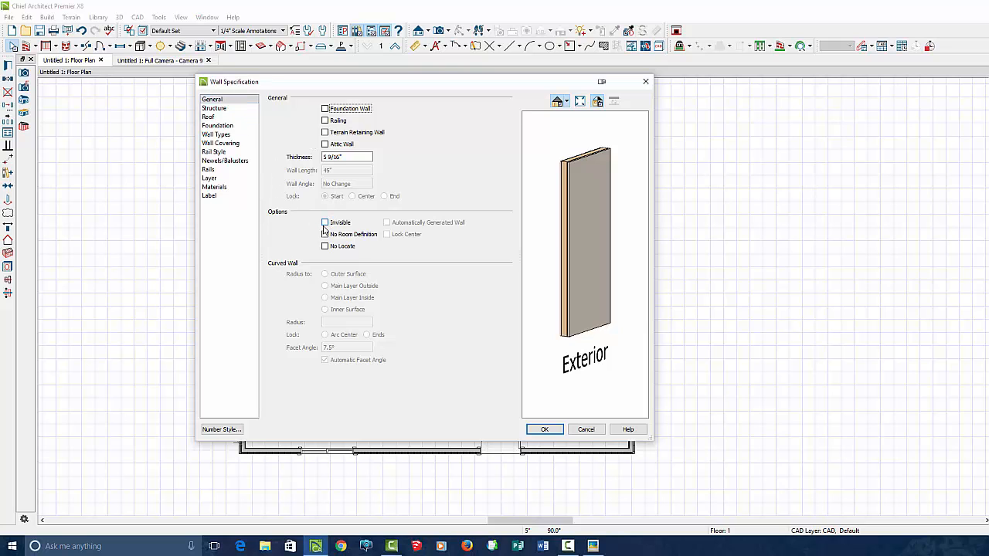
left_click(325, 223)
left_click(545, 429)
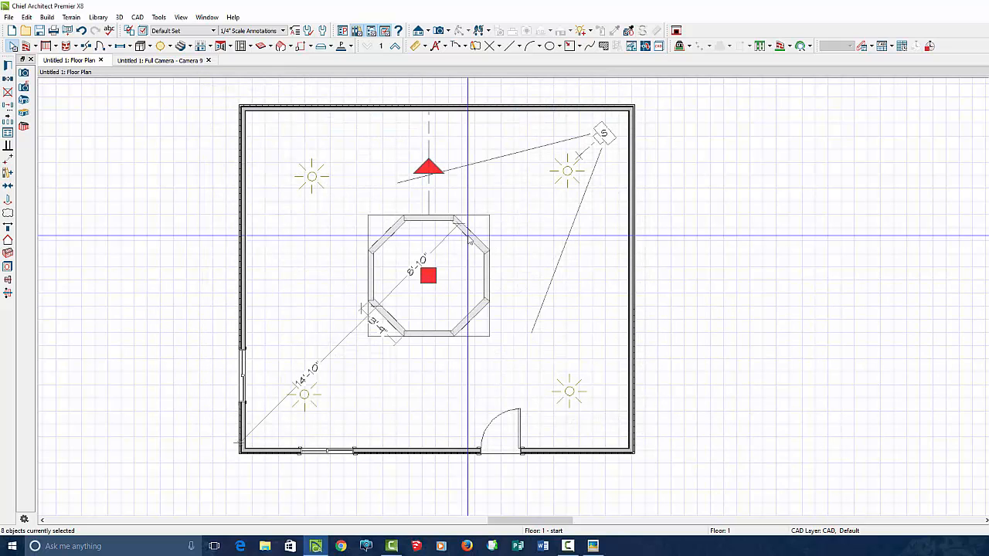
Step: Set the octagonal room's rough ceiling height to 14'
left_click(409, 252)
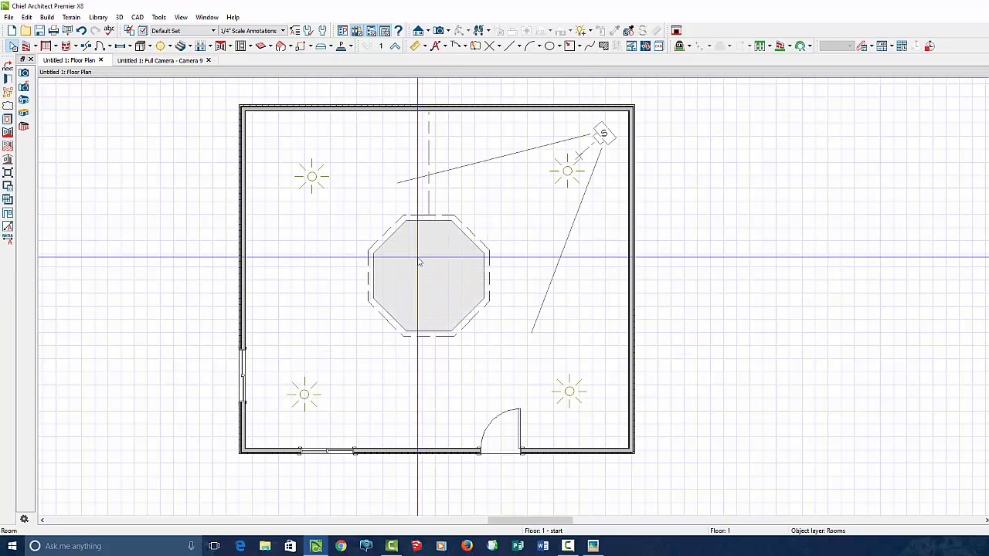
double_click(420, 263)
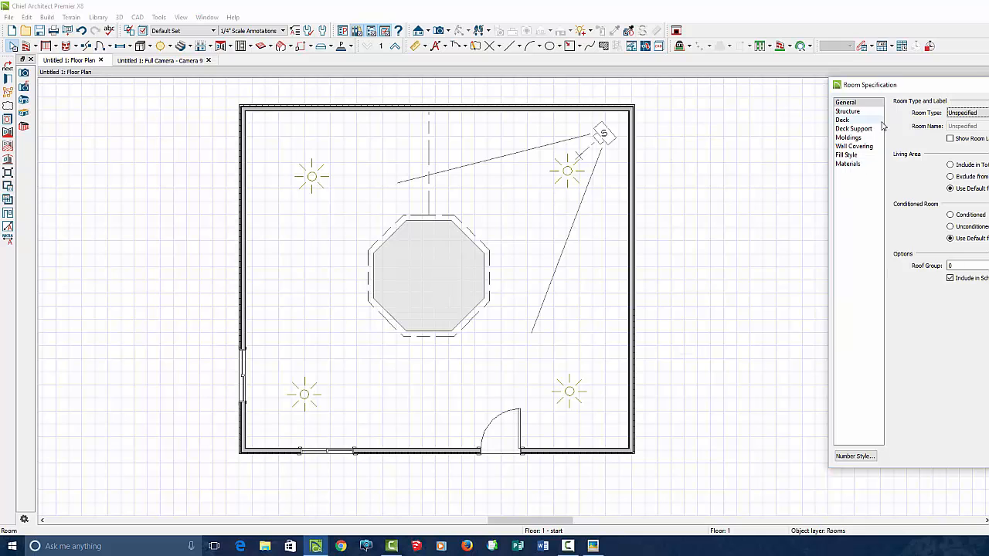
left_click(847, 111)
left_click_drag(888, 85, 593, 87)
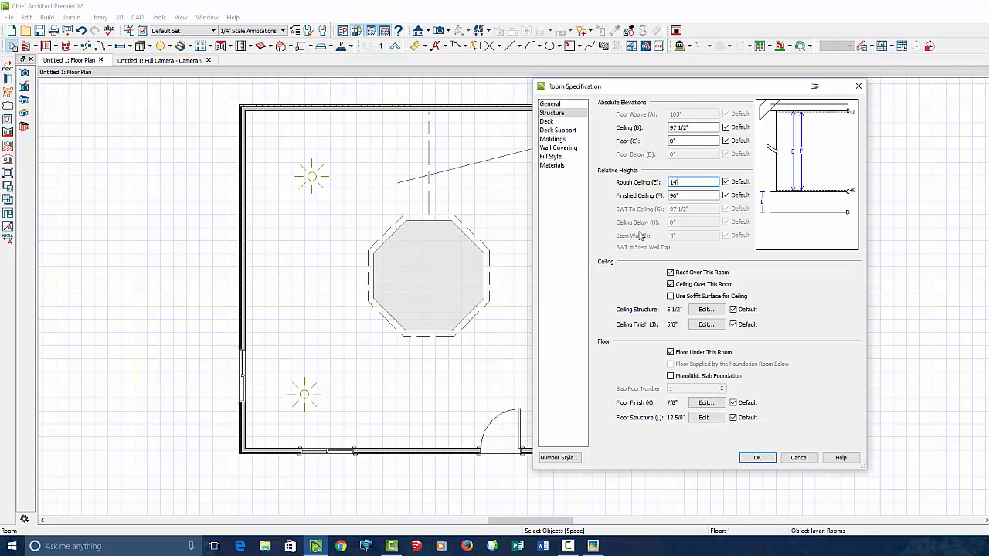
type("'")
key("Tab")
left_click(757, 458)
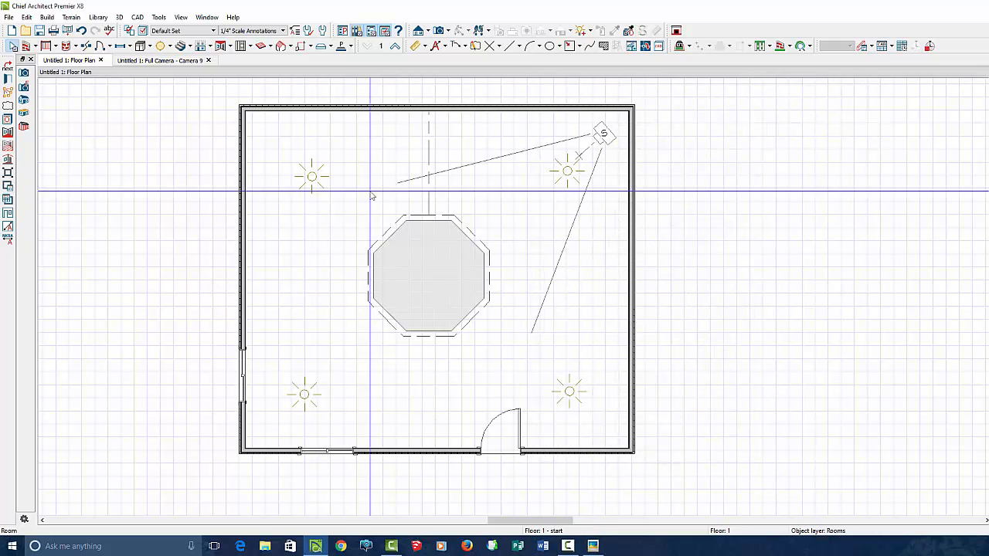
Step: Inspect the raised octagonal ceiling recess from below in the camera view and close that view
left_click(160, 61)
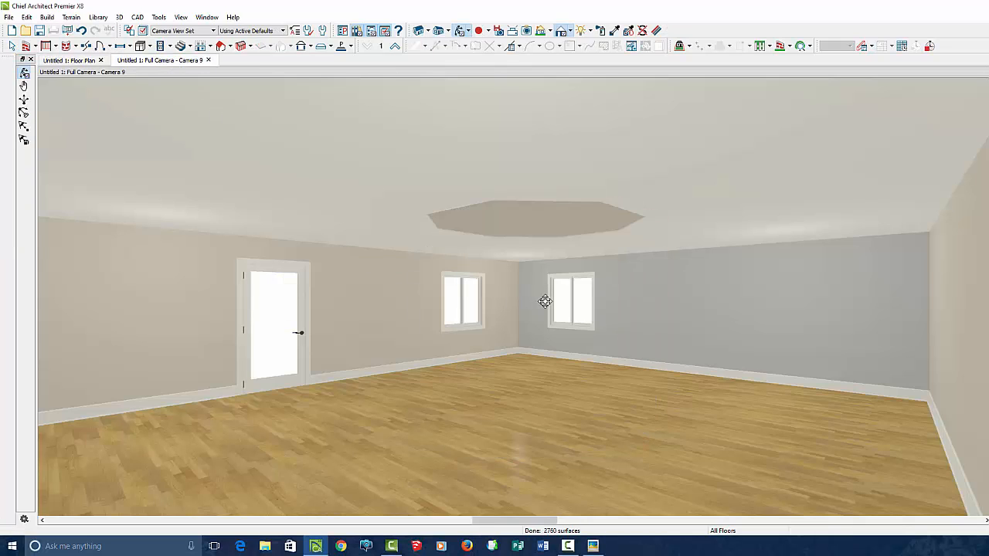
mouse_move(544, 294)
left_mouse_down()
mouse_move(549, 195)
mouse_move(516, 390)
mouse_move(533, 288)
left_mouse_up()
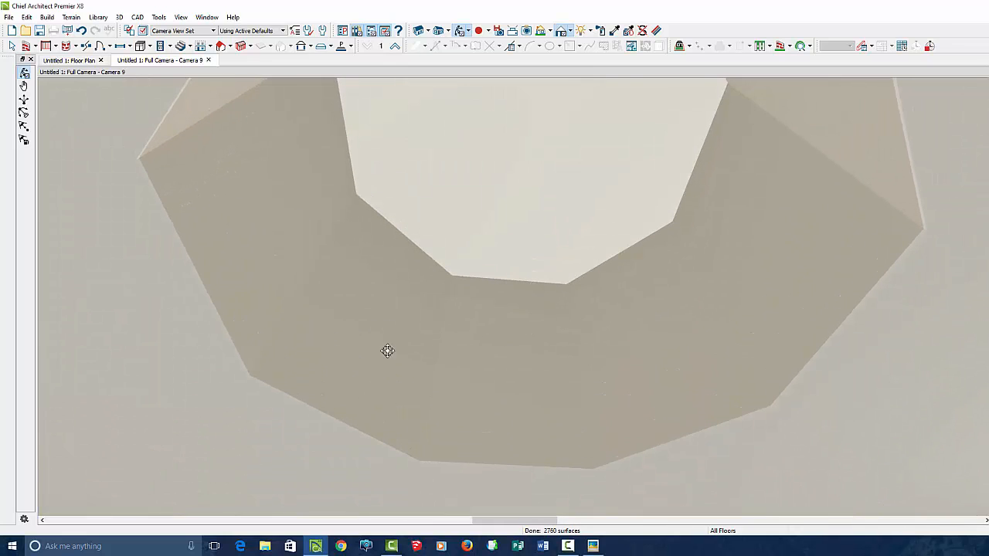
left_click_drag(558, 206, 556, 171)
left_click(209, 60)
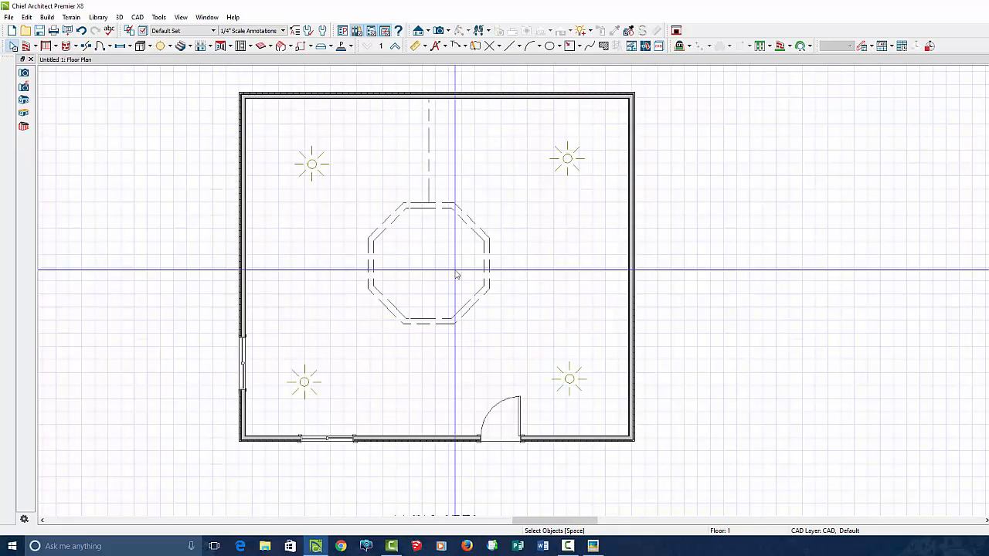
Step: Draw ceiling planes from the octagon's upper-right, right, lower-right and bottom walls, sloping toward its center
scroll(249, 108, "up", 3)
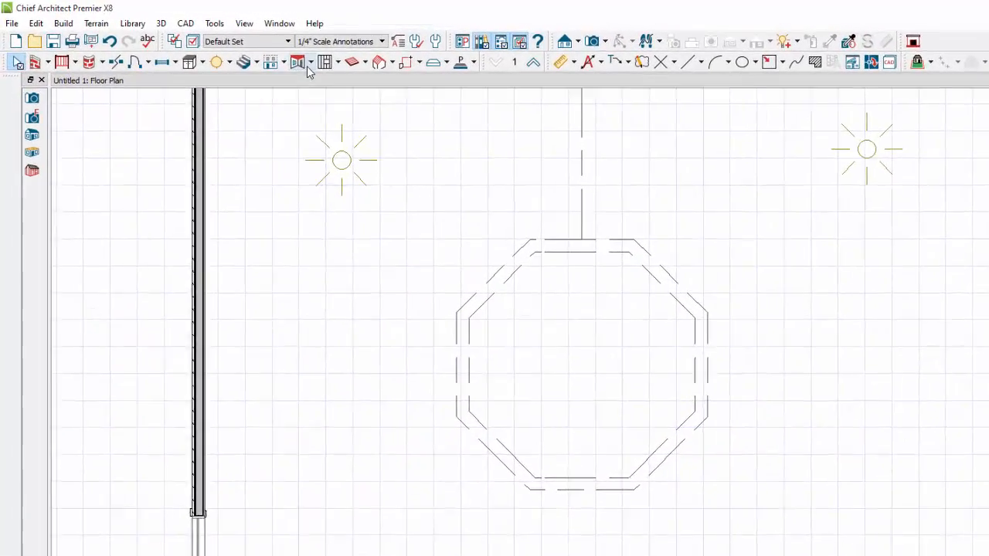
left_click(260, 52)
left_click(330, 84)
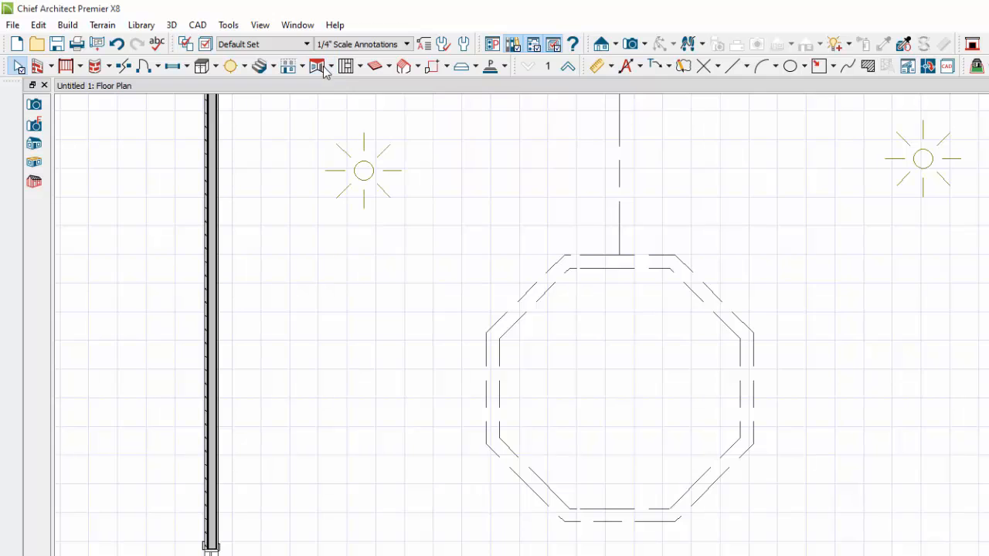
key("Escape")
left_click(333, 68)
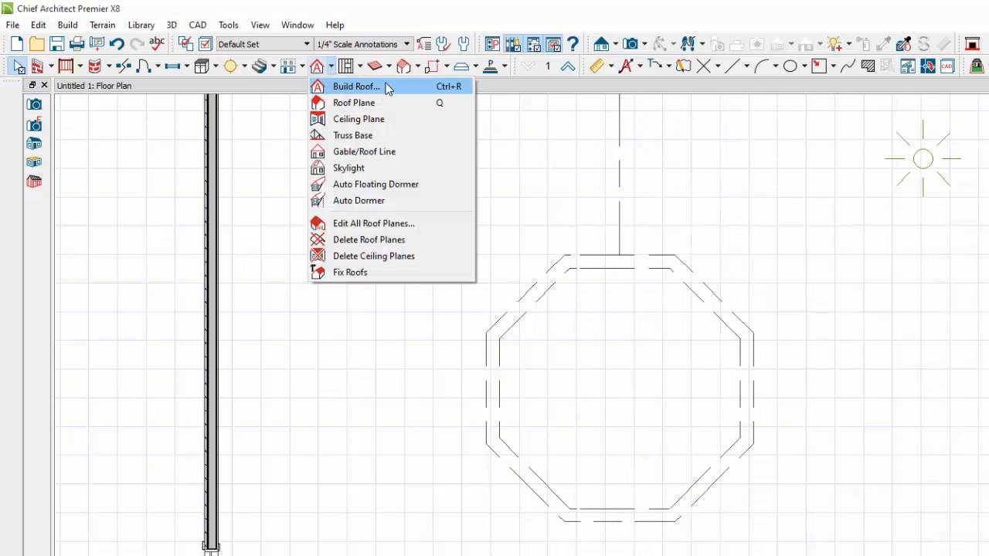
left_click(335, 122)
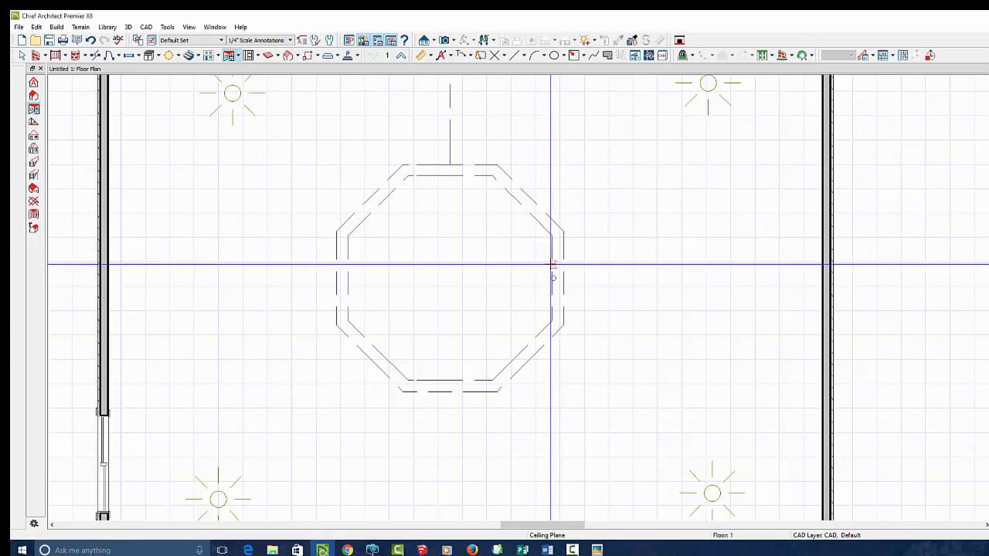
mouse_move(503, 188)
left_mouse_down()
mouse_move(541, 224)
mouse_move(553, 303)
mouse_move(500, 369)
mouse_move(407, 380)
left_mouse_up()
left_click(494, 247)
left_click(515, 289)
left_click(481, 344)
left_click(380, 342)
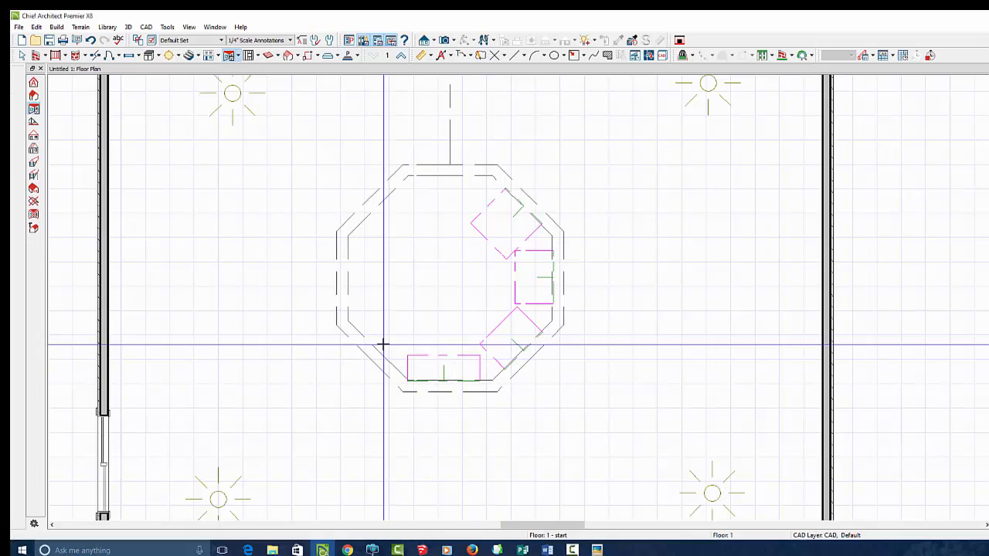
Step: Draw ceiling planes from the octagon's lower-left, left, upper-left and top walls, sloping toward its center
left_click_drag(359, 331, 359, 331)
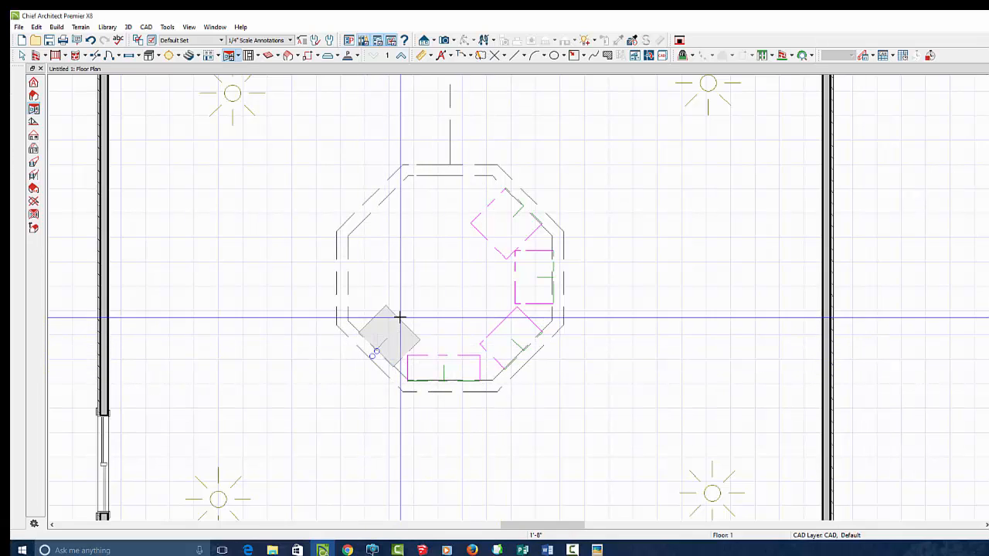
left_click(402, 317)
left_click_drag(348, 254, 348, 293)
left_click(391, 280)
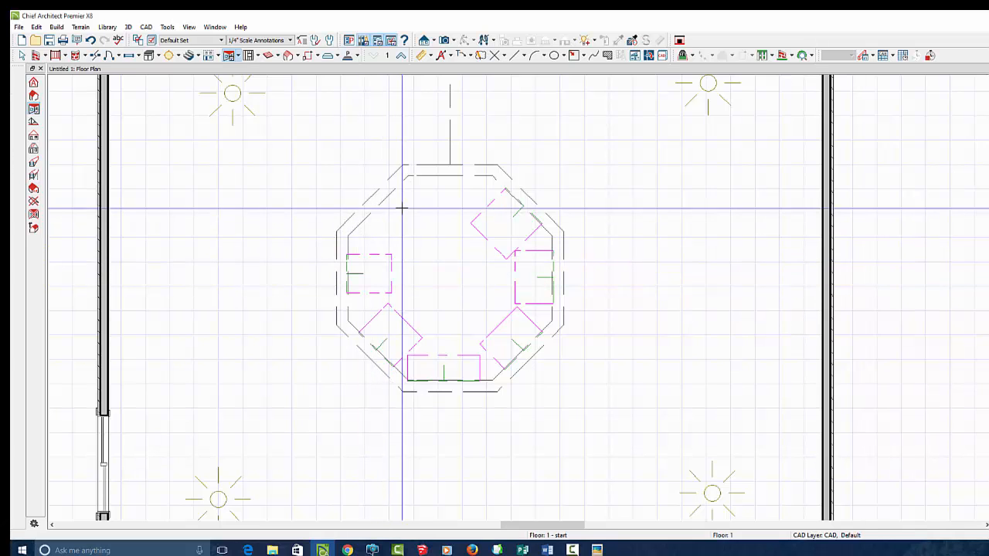
left_click_drag(399, 188, 360, 221)
left_click(393, 226)
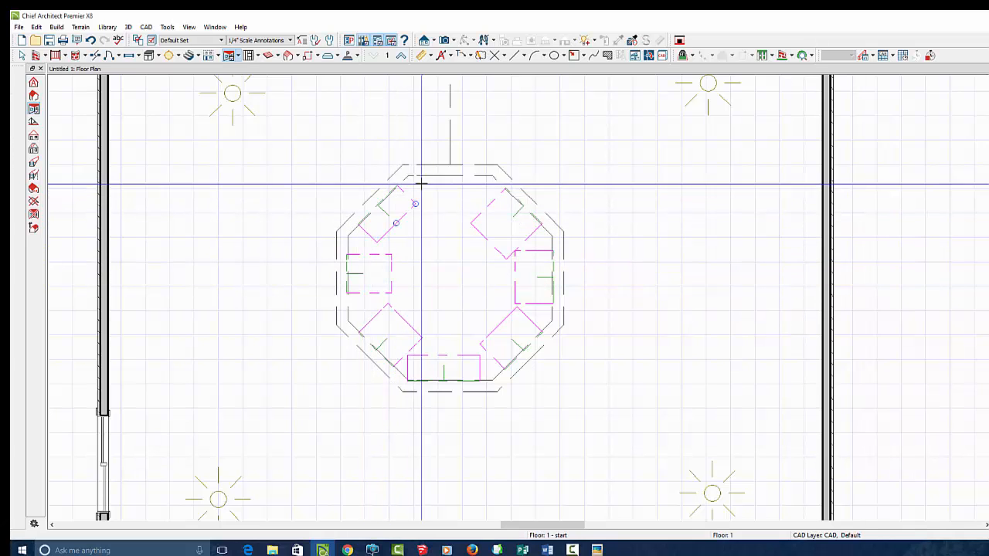
left_click_drag(416, 176, 484, 178)
left_click(451, 204)
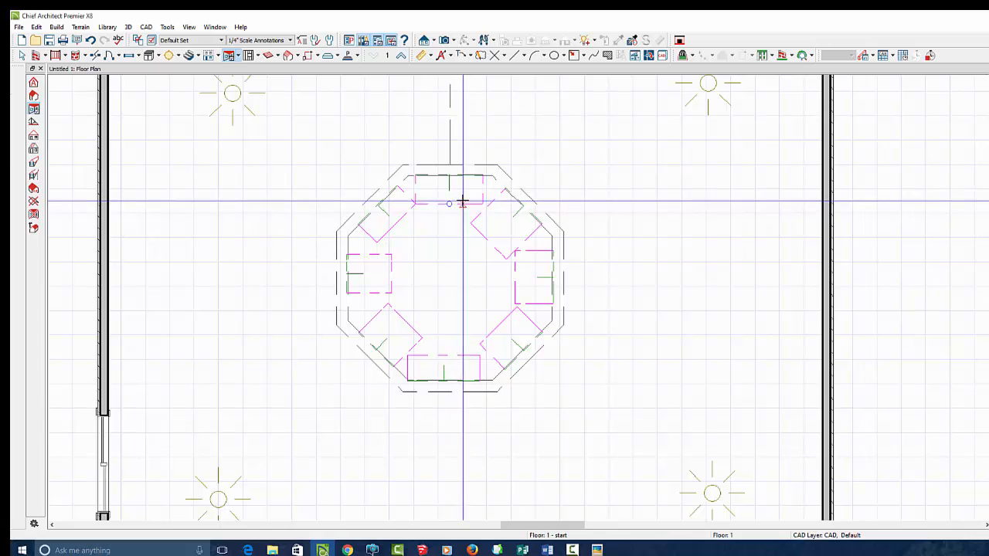
Step: Join the octagon's top ceiling plane with the upper-right plane along their shared edge
left_click(484, 190)
scroll(483, 189, "up", 5)
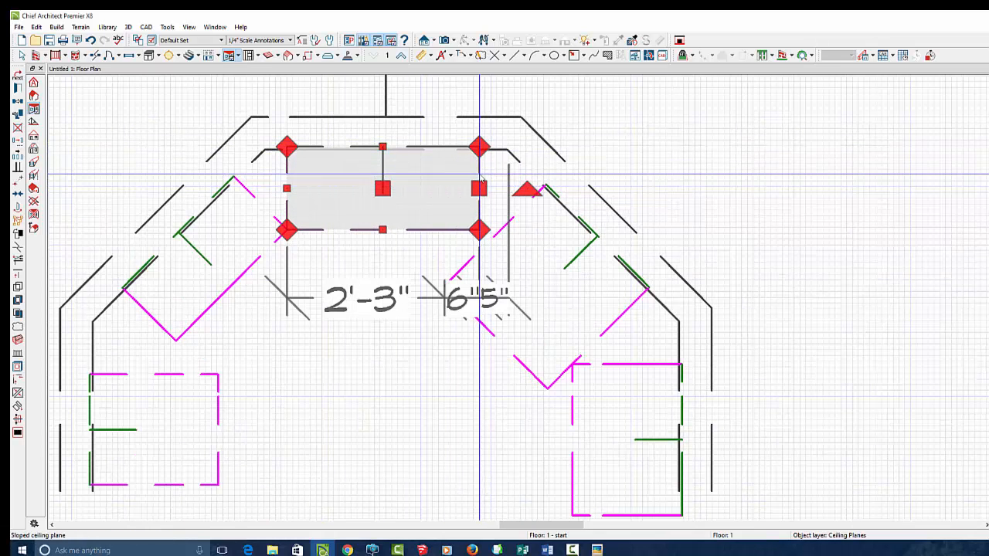
key("Escape")
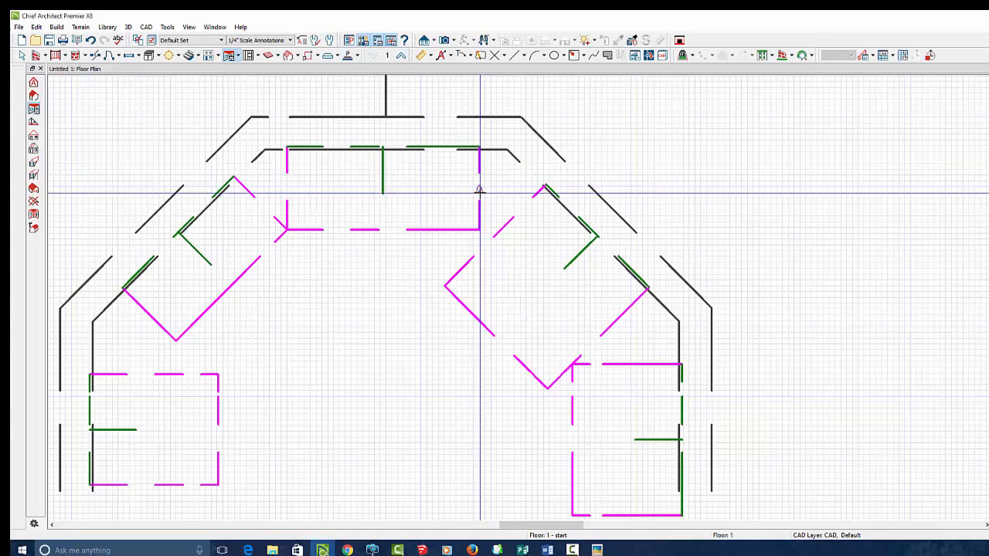
left_click(478, 190)
key("2")
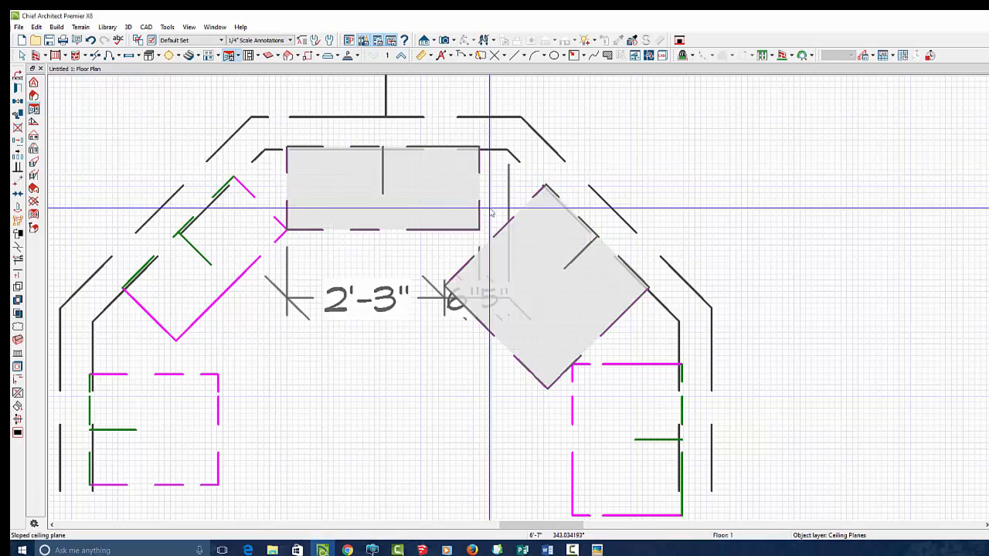
left_click(507, 219)
Step: Join the upper-right ceiling plane with the right plane of the octagon
left_click(621, 319)
key("2")
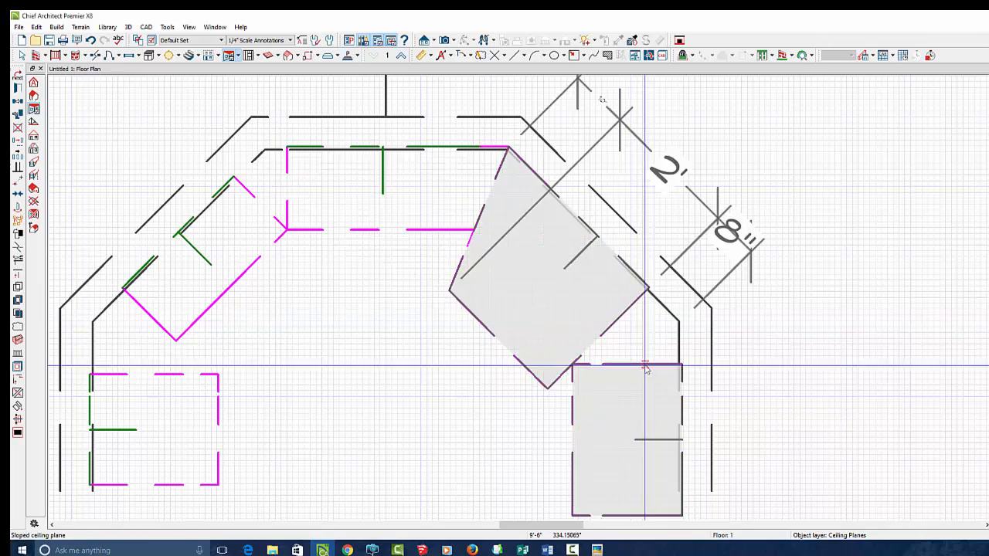
left_click(644, 366)
scroll(558, 253, "down", 2)
scroll(590, 443, "up", 2)
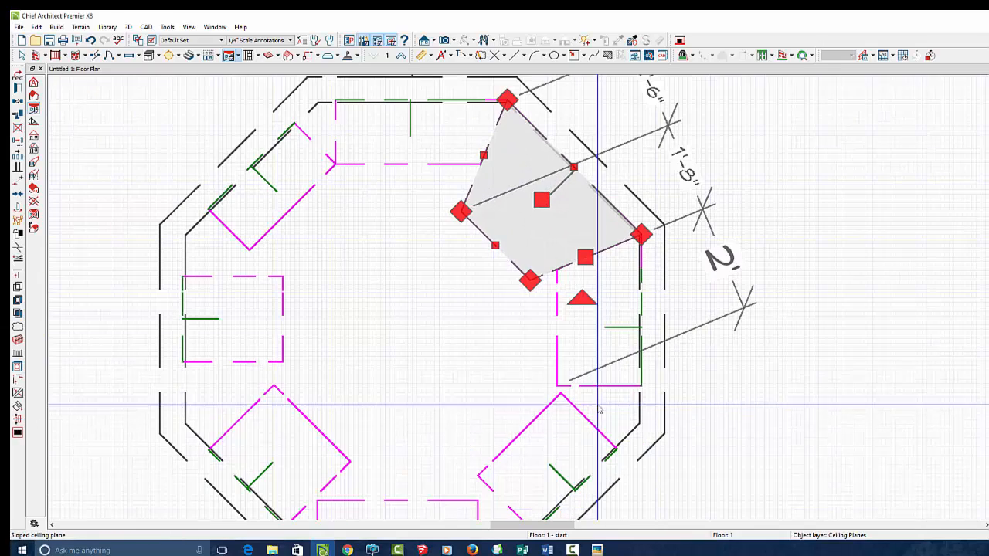
Step: Join the octagon's right ceiling plane with the lower-right plane
left_click(607, 387)
key("2")
left_click(602, 411)
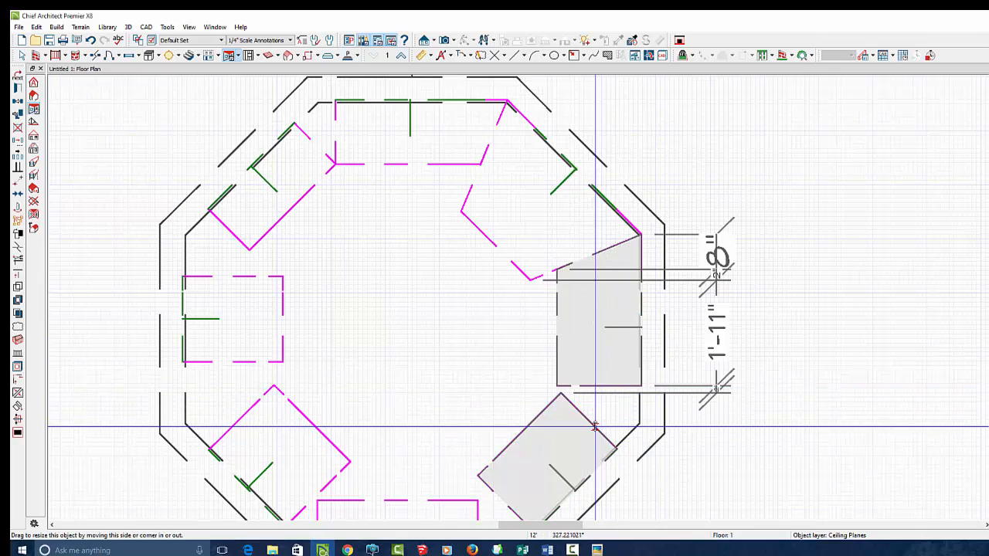
left_click(594, 426)
scroll(580, 298, "down", 2)
scroll(539, 457, "up", 2)
Step: Join the bottom ceiling plane with its lower-right and lower-left neighbours
left_click(533, 427)
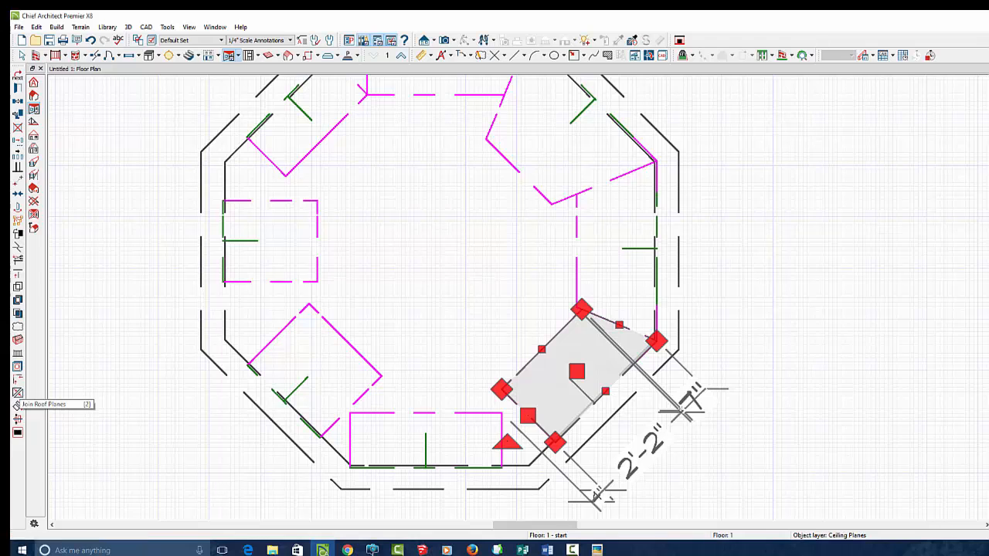
left_click(17, 404)
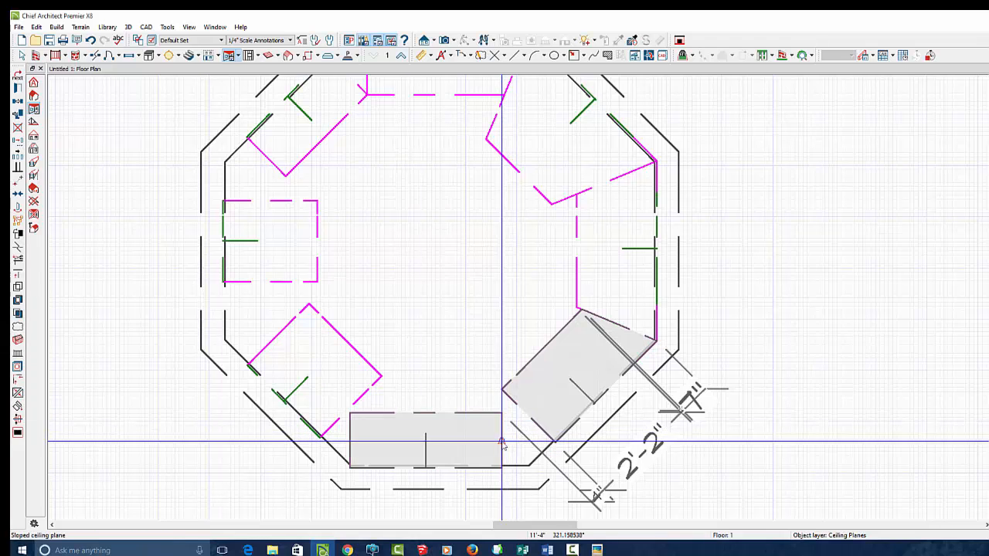
left_click(501, 441)
left_click(348, 437)
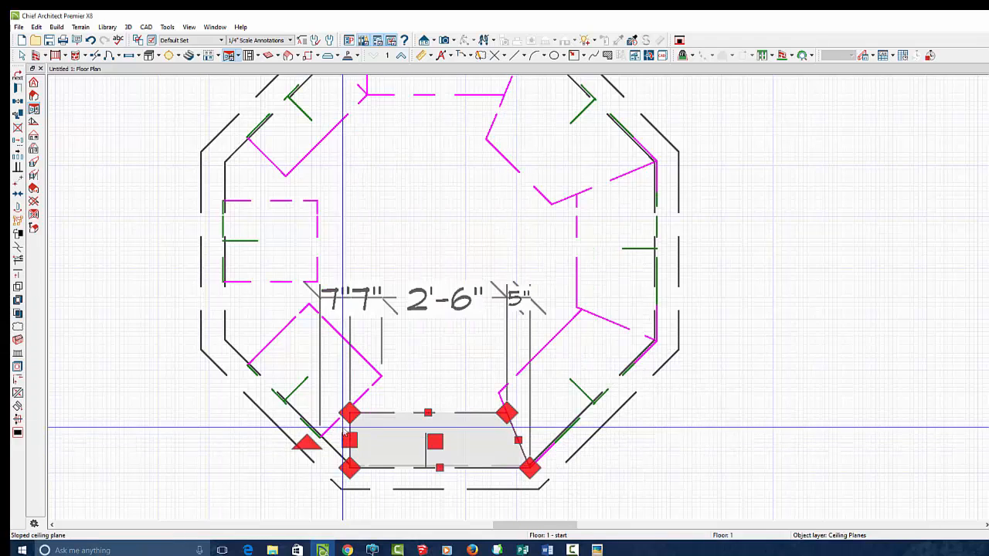
key("2")
left_click(336, 422)
Step: Join the left ceiling plane with its lower-left and upper-left neighbours
left_click(275, 335)
key("2")
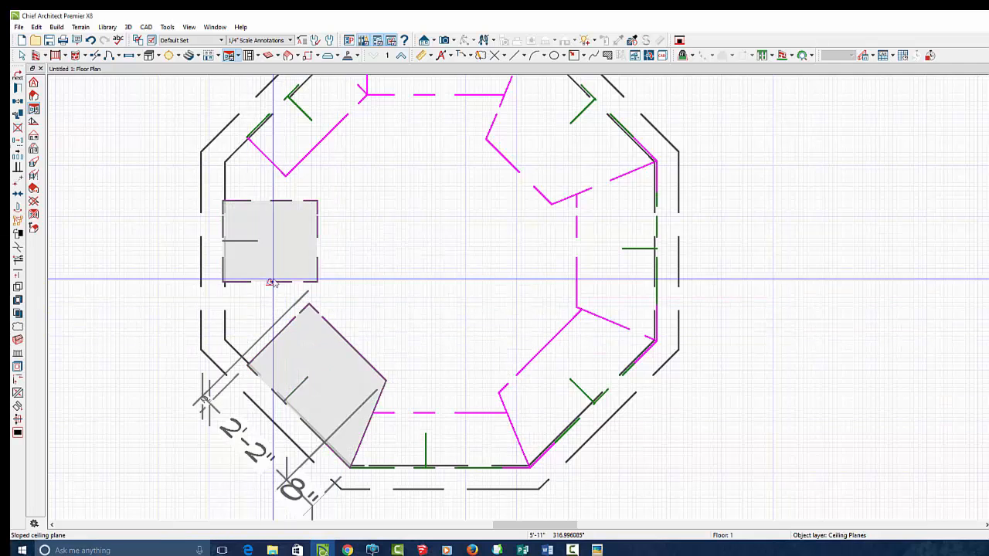
left_click(272, 281)
left_click(266, 201)
key("2")
left_click(272, 163)
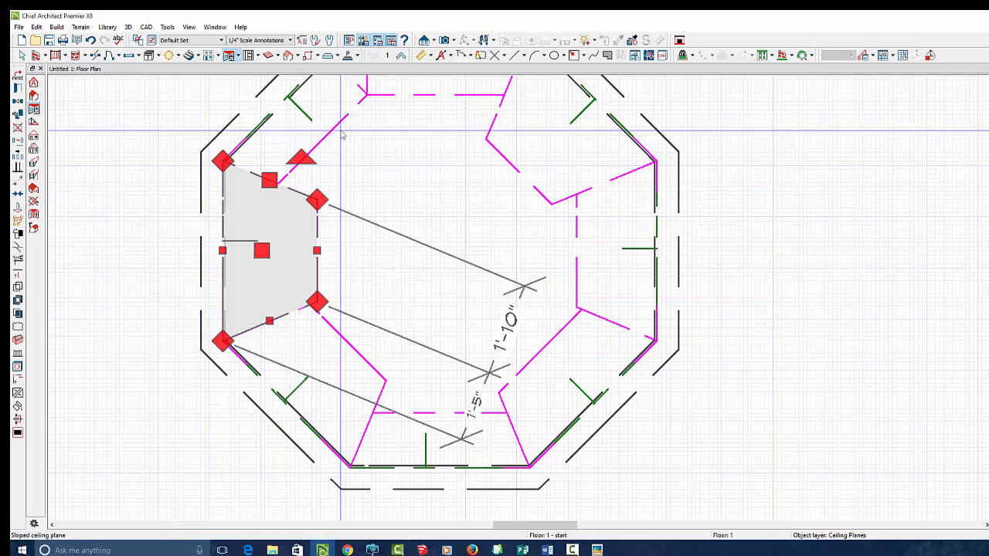
Step: Extend the inner edges of the upper-left and top ceiling planes toward the octagon's center
left_click(342, 135)
left_click_drag(338, 132, 391, 199)
left_click(434, 95)
left_click_drag(436, 95, 436, 226)
scroll(424, 208, "down", 2)
scroll(402, 165, "up", 2)
Step: Join the top ceiling plane with the upper-left plane and stretch its inner edge to a point at the octagon's center
left_click(418, 156)
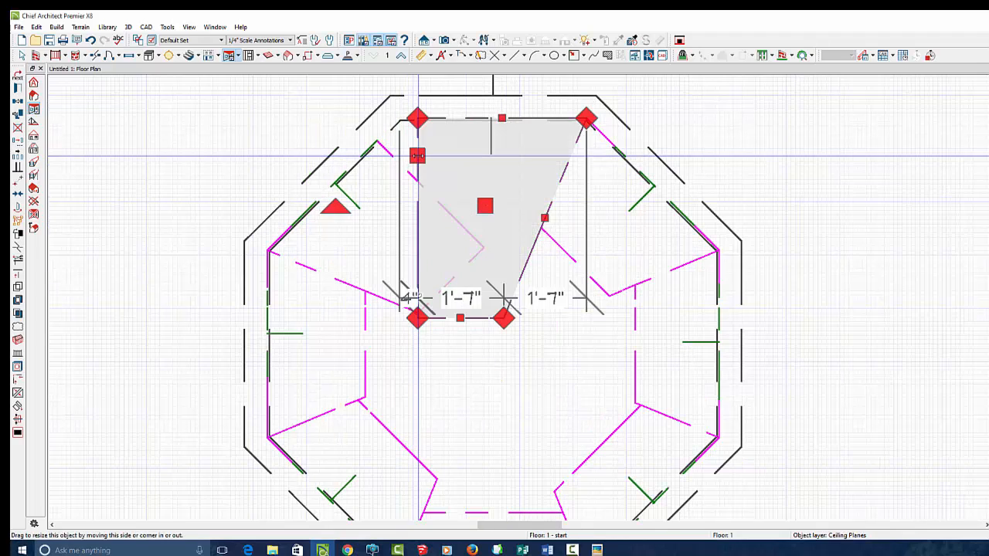
key("2")
left_click(410, 169)
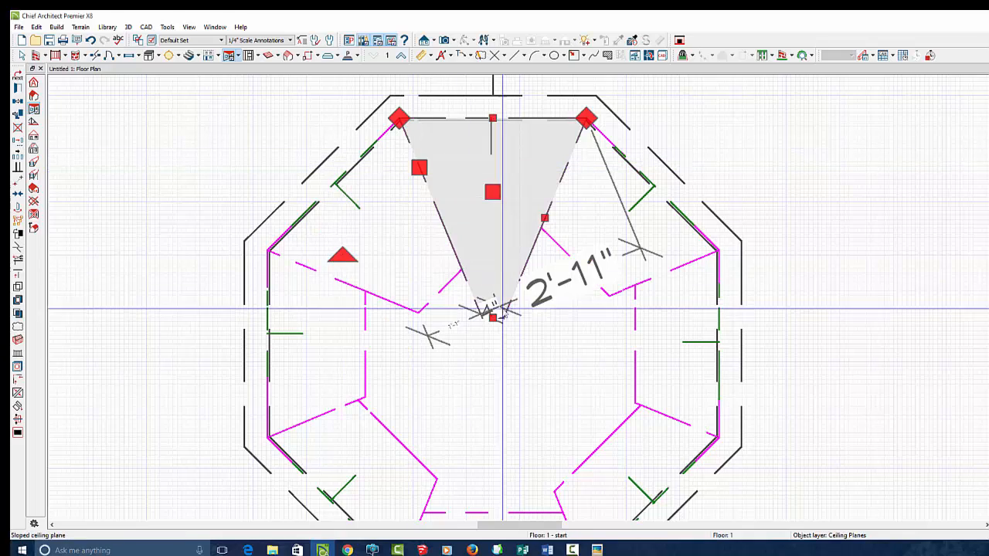
left_click_drag(495, 318, 494, 344)
key("Escape")
scroll(502, 378, "up", 2)
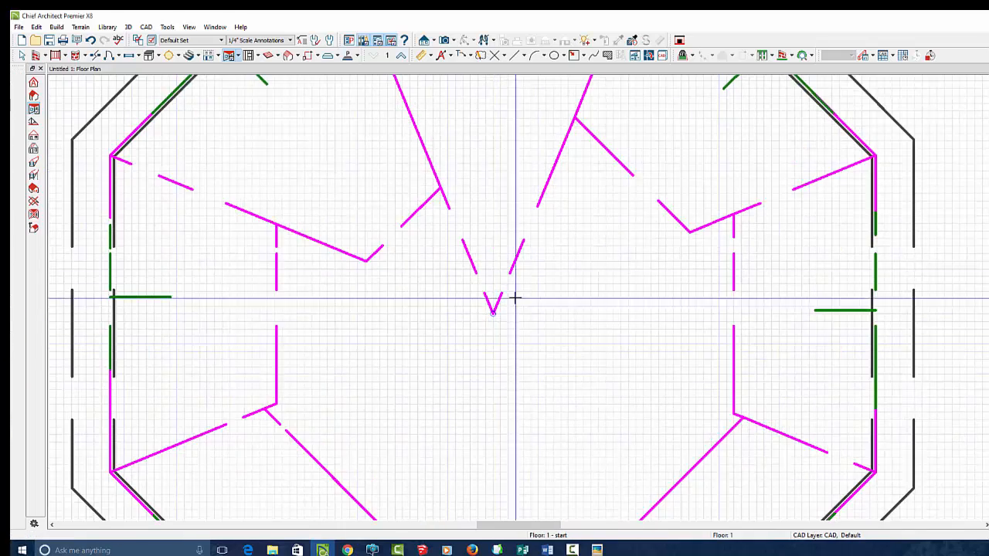
Step: Extend the inner edges of the bottom, right and left ceiling planes to the octagon's center point
scroll(525, 271, "down", 2)
left_click(522, 449)
left_click_drag(521, 449, 512, 288)
key("Escape")
left_click(646, 287)
left_click_drag(646, 287, 516, 287)
left_click(390, 303)
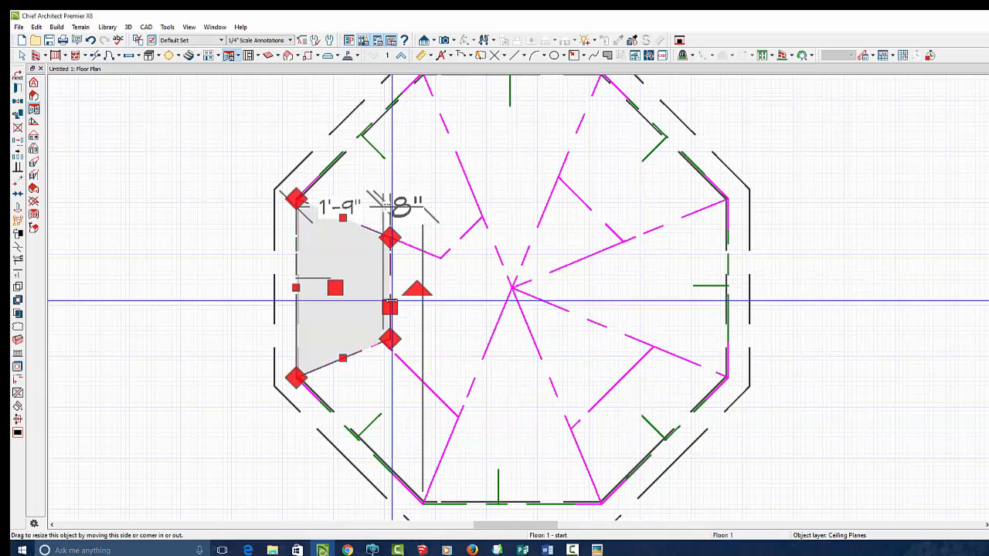
left_click_drag(390, 302, 511, 288)
Step: Join the upper-left and upper-right ceiling planes with the top plane so both reach the center point
left_click(470, 217)
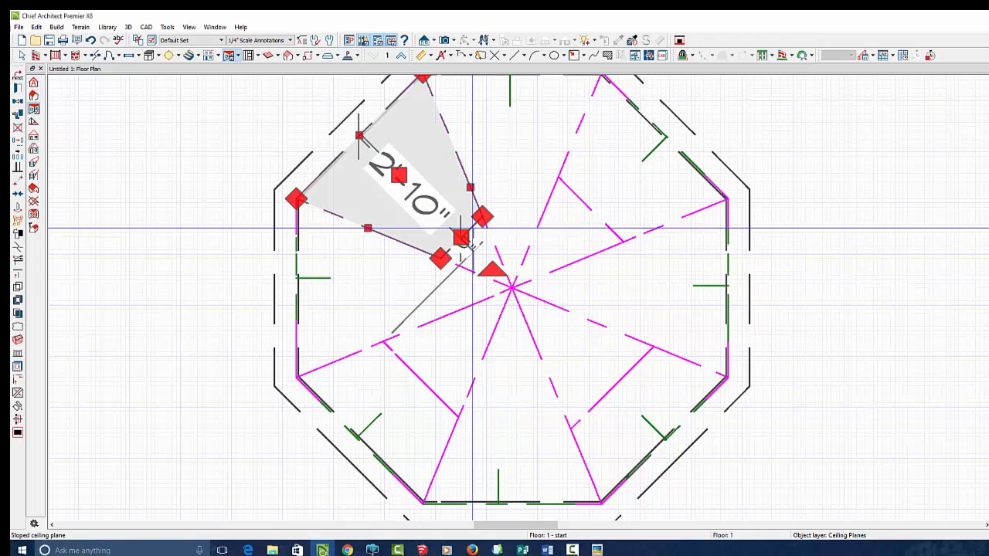
left_click_drag(472, 228, 483, 233)
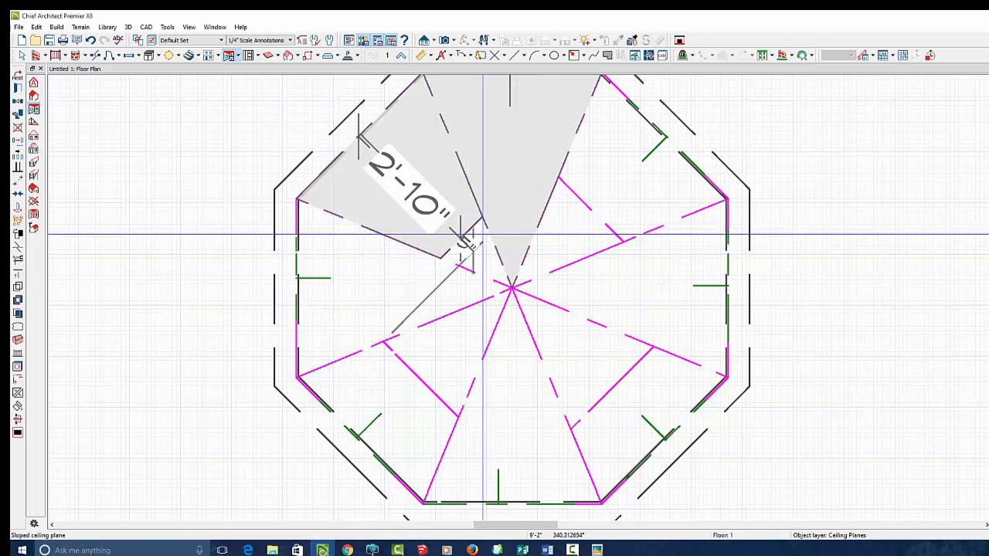
left_click(582, 201)
key("2")
left_click(537, 233)
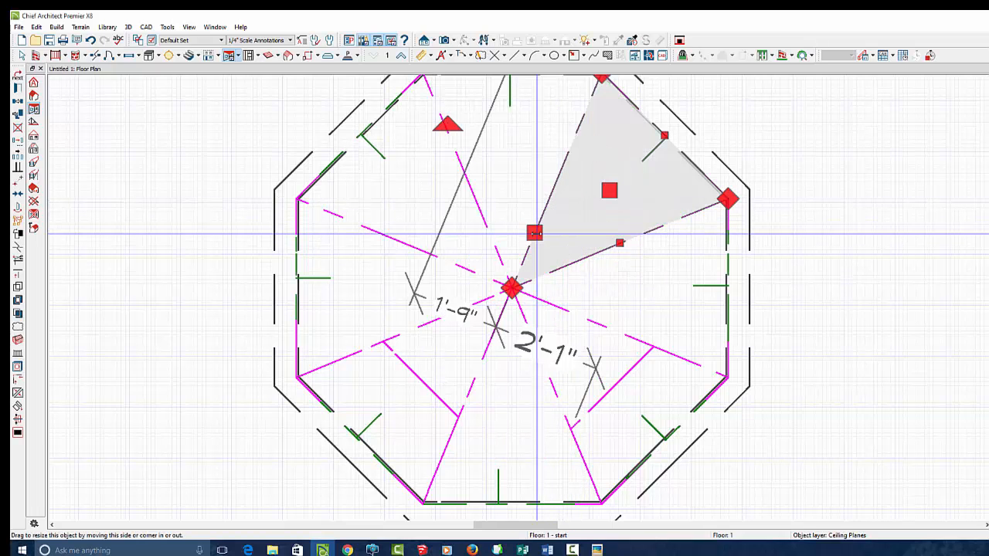
Step: Join the lower-right ceiling plane with the right plane and the lower-left plane with the left plane
left_click(625, 376)
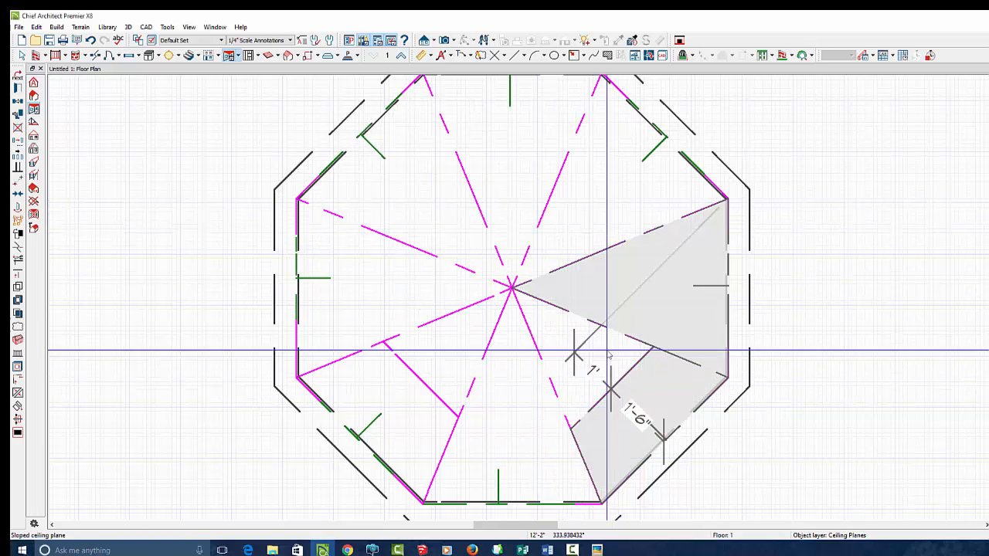
left_click(579, 351)
left_click(430, 391)
key("2")
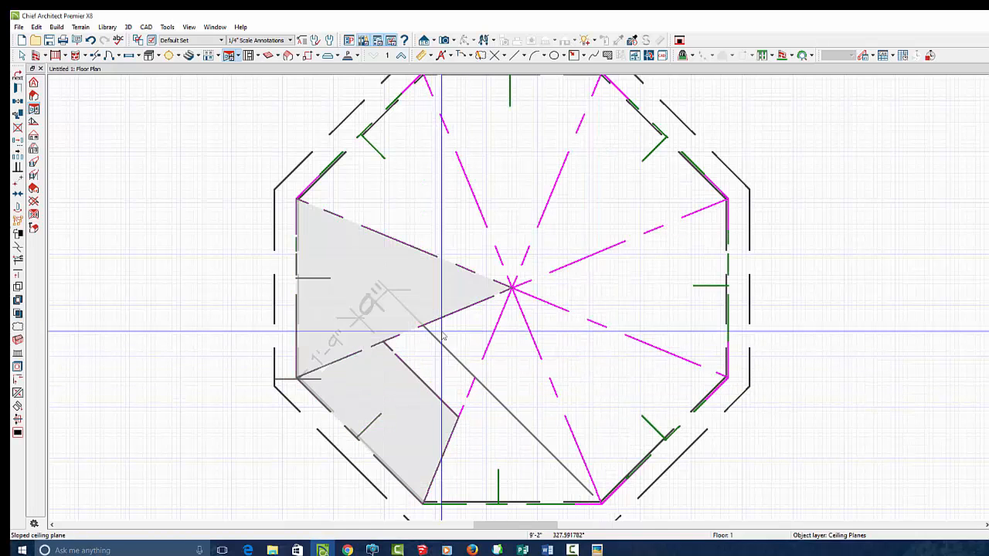
left_click(450, 312)
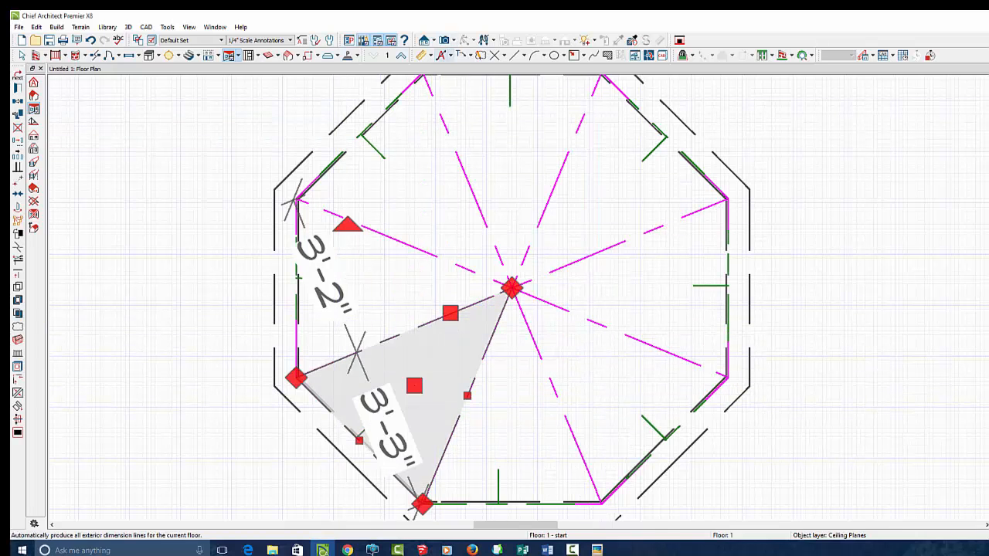
Step: Create a full camera view from near the room's upper-right light and examine the octagonal ceiling opening
scroll(333, 290, "down", 3)
left_click(445, 40)
scroll(441, 354, "down", 3)
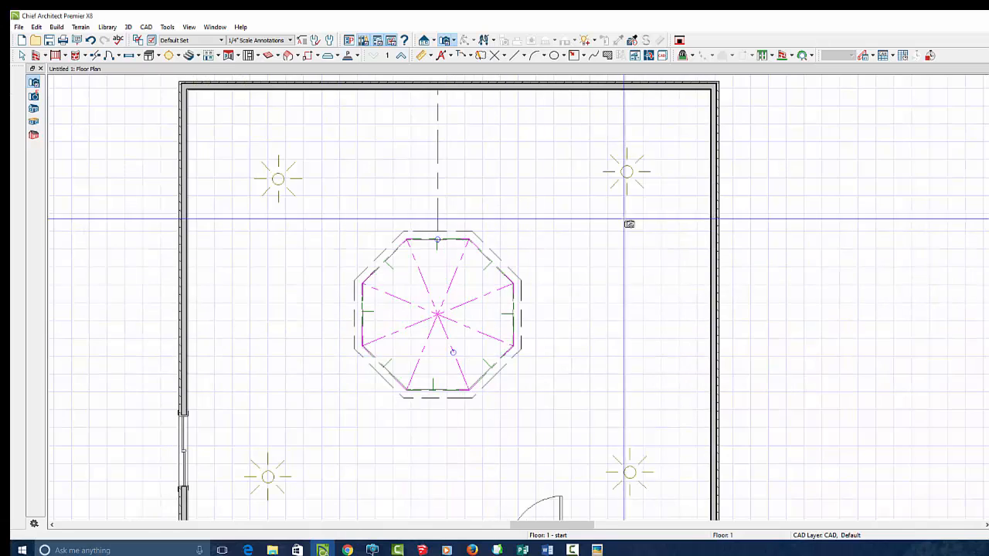
left_click_drag(649, 121, 623, 173)
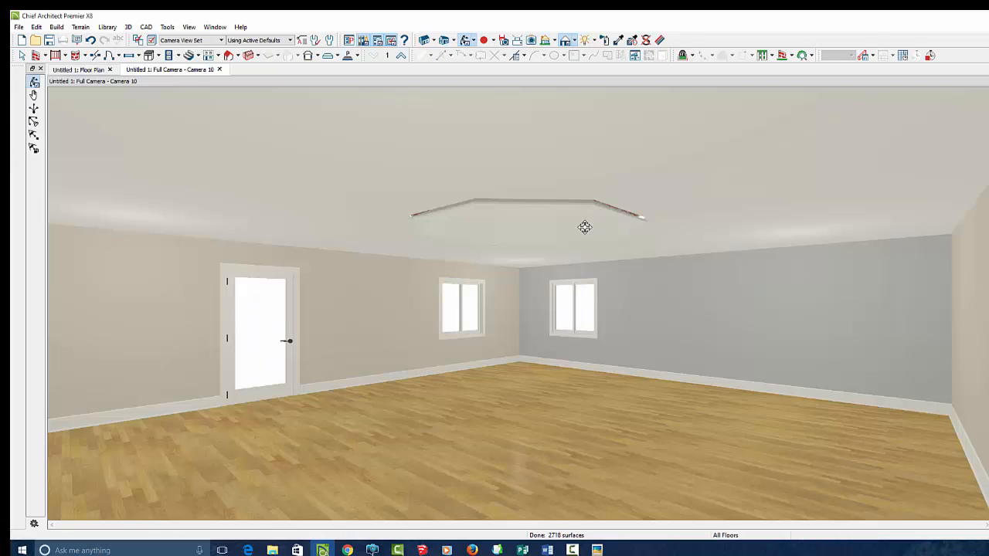
scroll(575, 227, "up", 3)
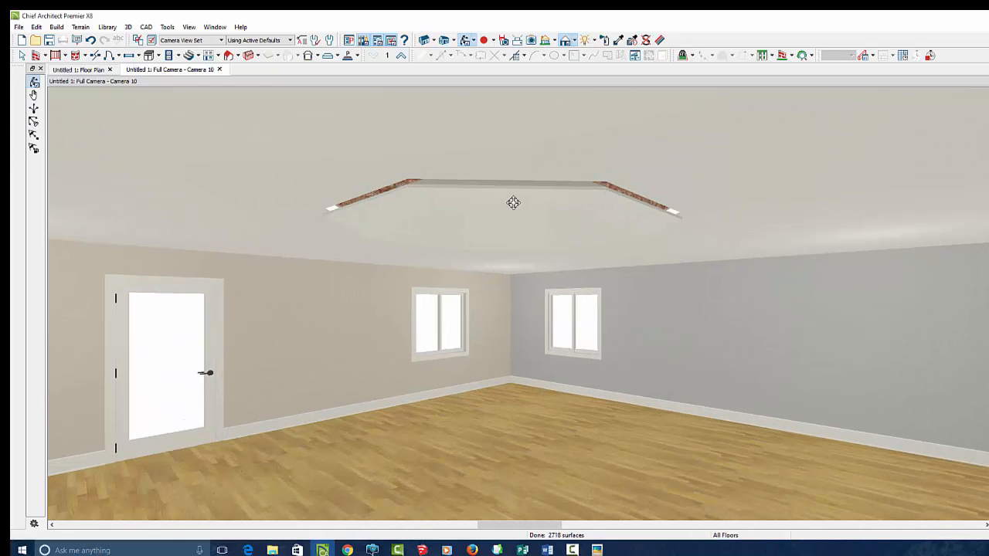
Step: Turn off the ceiling over the octagonal room in its structure settings
key("space")
double_click(530, 486)
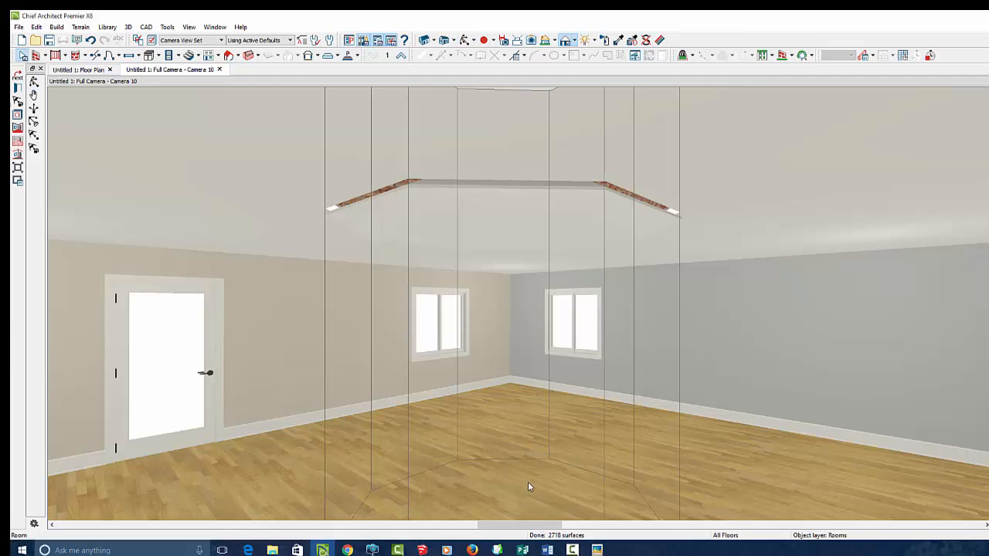
left_click(556, 121)
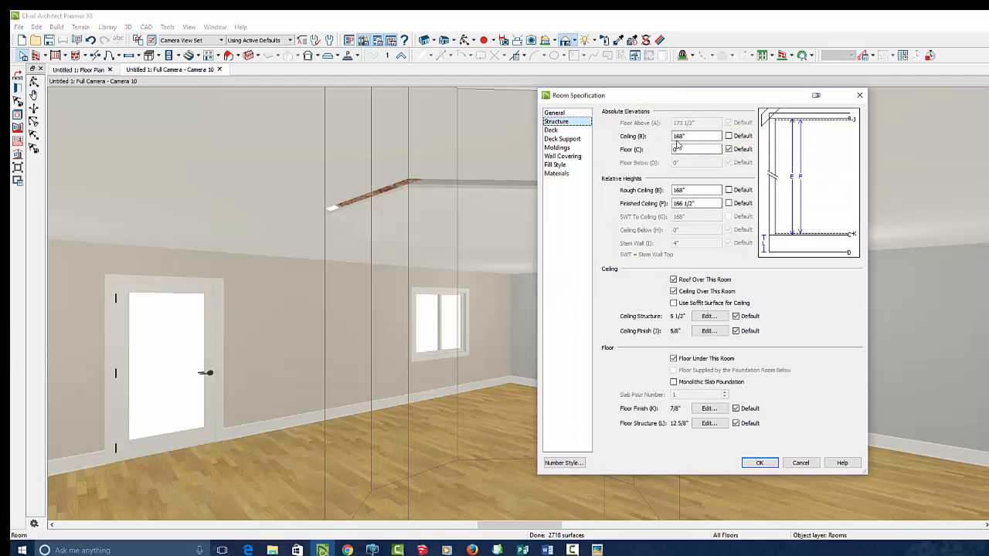
left_click(759, 464)
key("Escape")
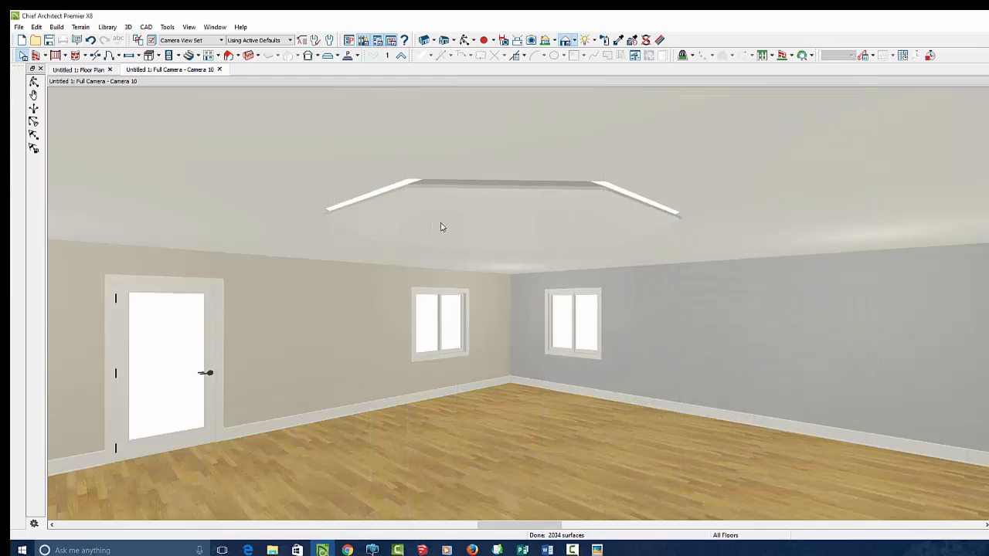
Step: Return to the floor plan and turn the ceiling over the octagonal room back on
double_click(516, 504)
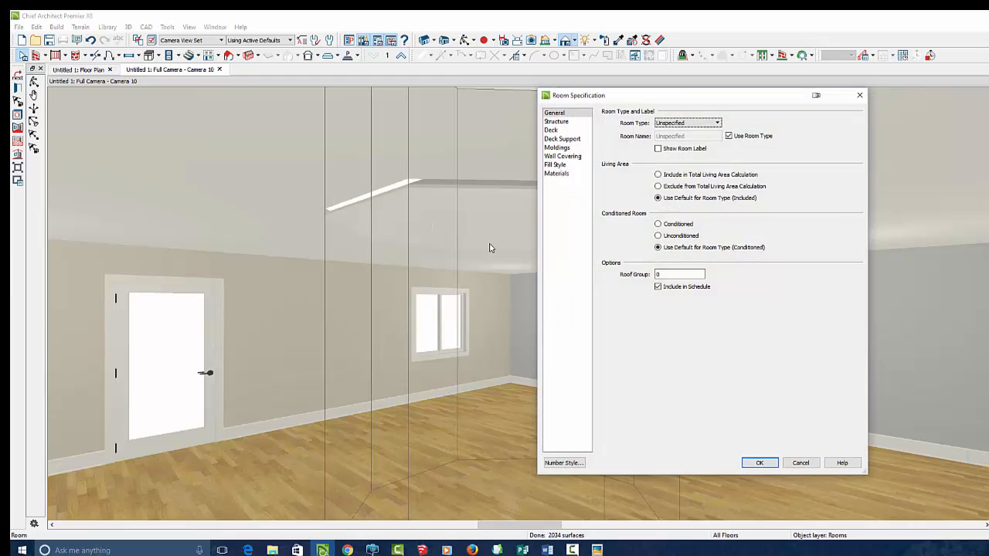
left_click(801, 464)
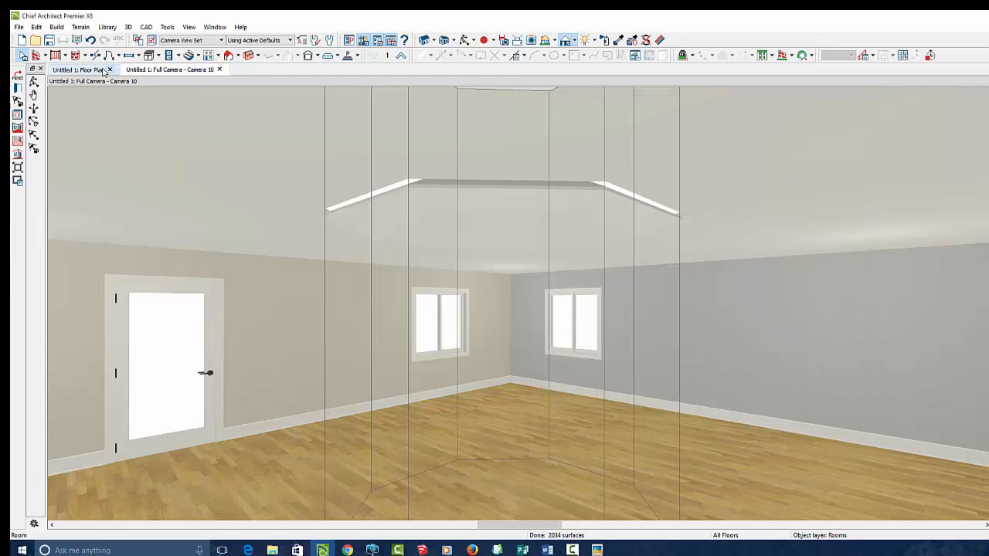
left_click(103, 71)
double_click(531, 266)
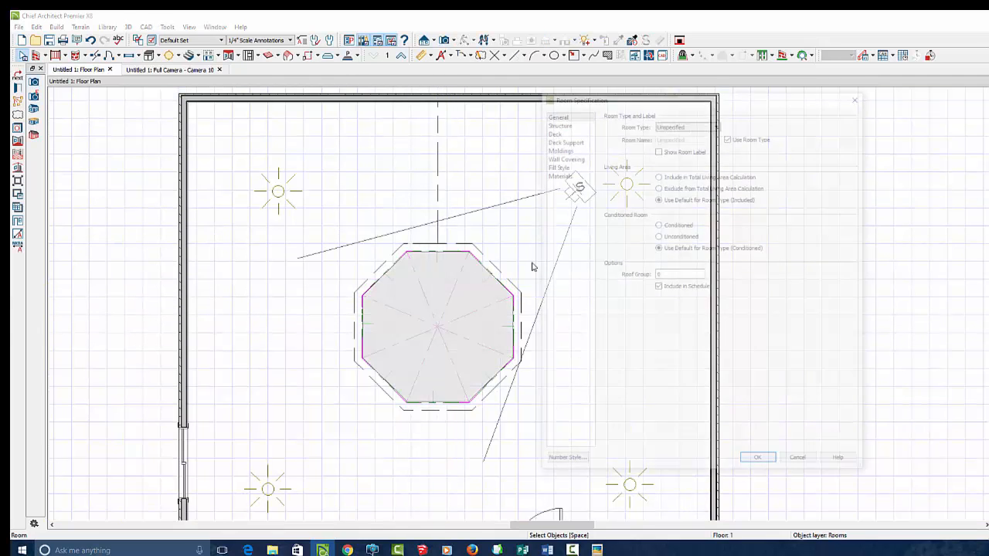
left_click(556, 121)
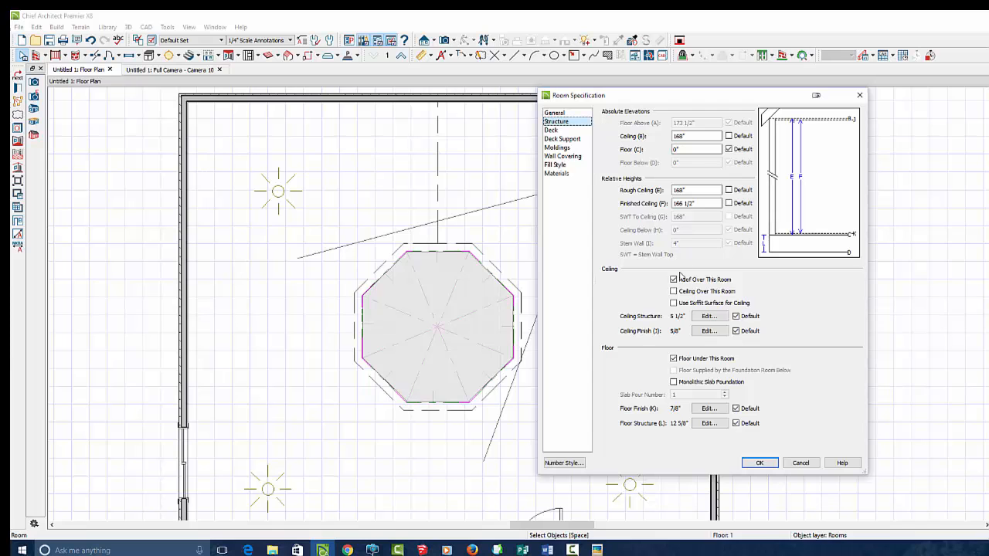
left_click(674, 292)
left_click(763, 462)
Step: Lock the pitch of the ceiling planes over the octagon and raise their outside bottom height
scroll(450, 372, "up", 3)
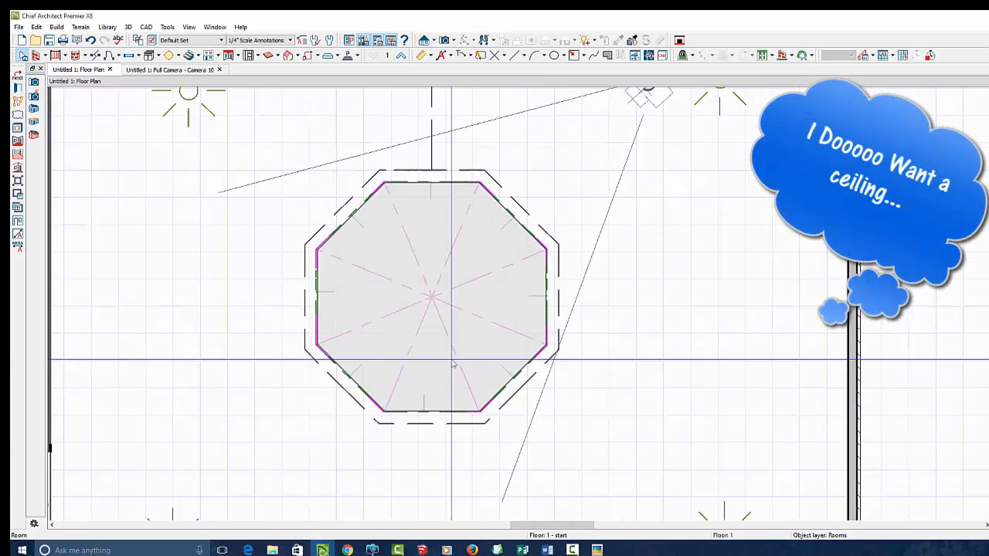
scroll(456, 365, "up", 1)
left_click(563, 368)
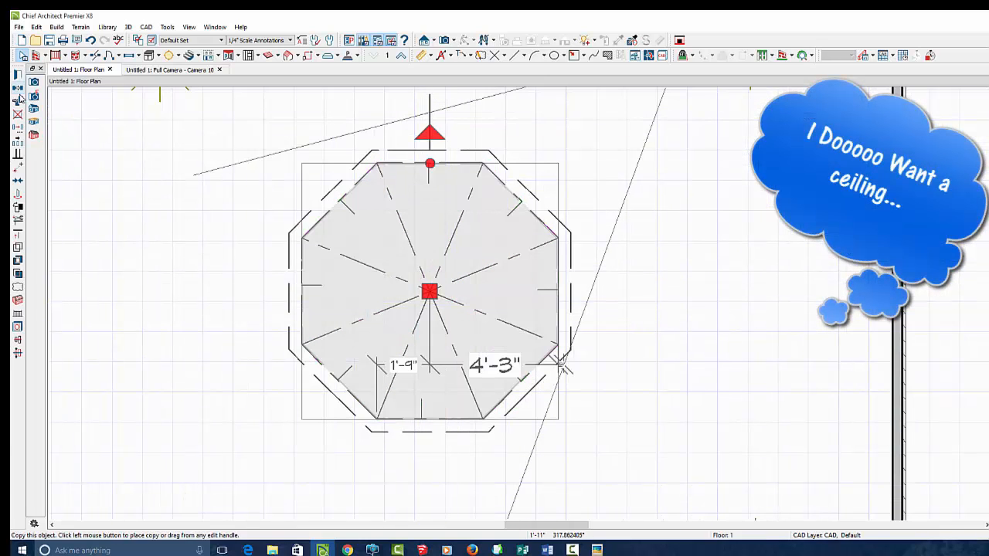
left_click(17, 77)
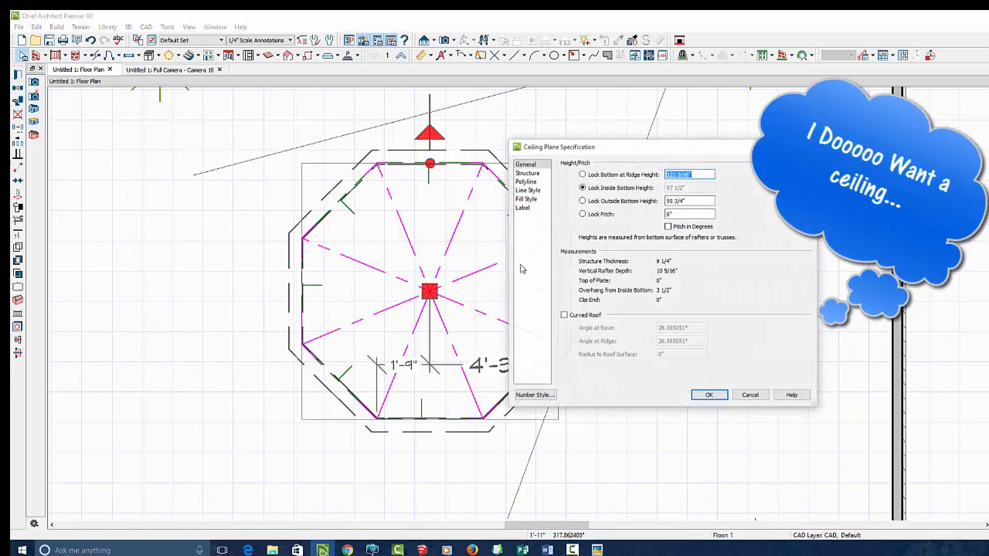
left_click(602, 214)
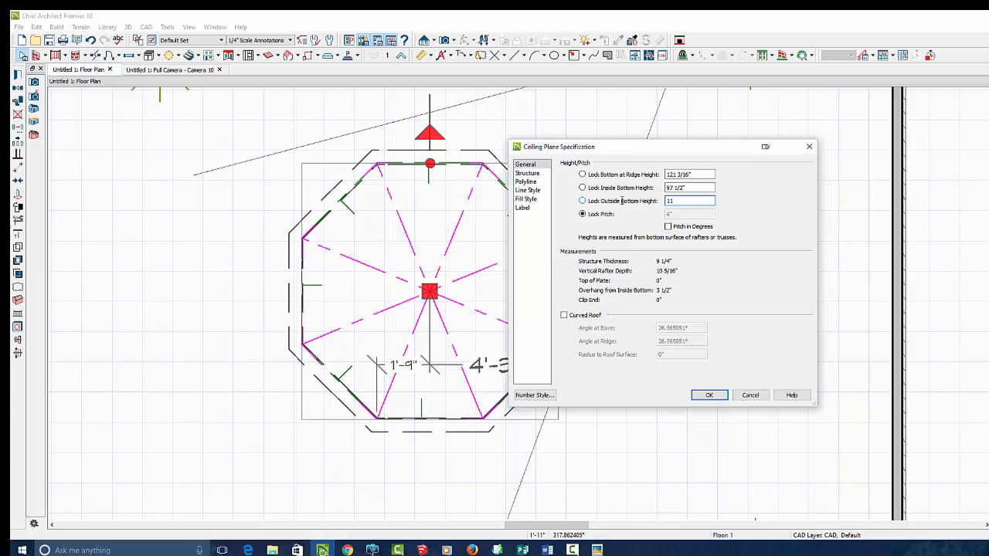
key("Return")
Step: Show the octagonal ceiling from below in the camera view and find the Tongue & Groove materials under Siding & Paneling
left_click(202, 70)
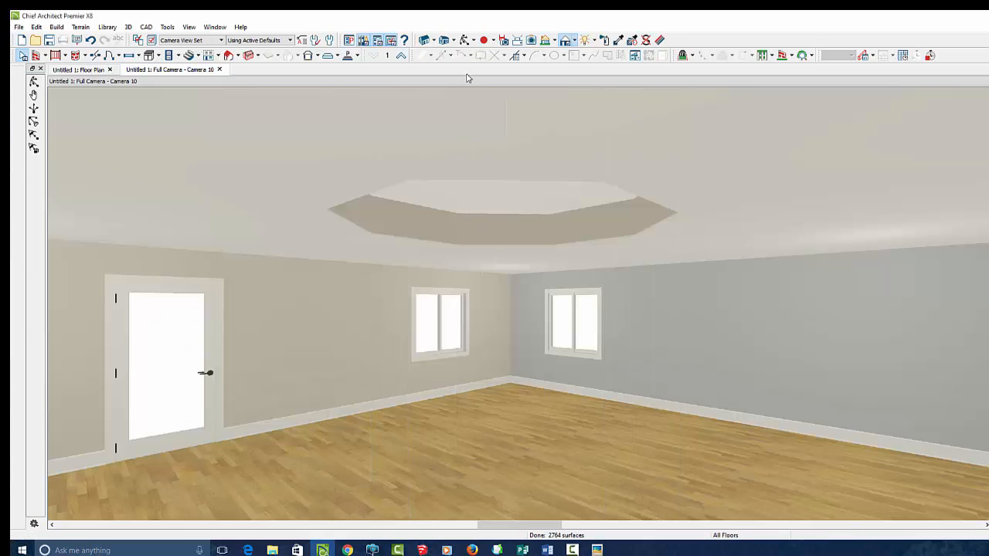
left_click(466, 40)
left_click_drag(471, 282, 488, 271)
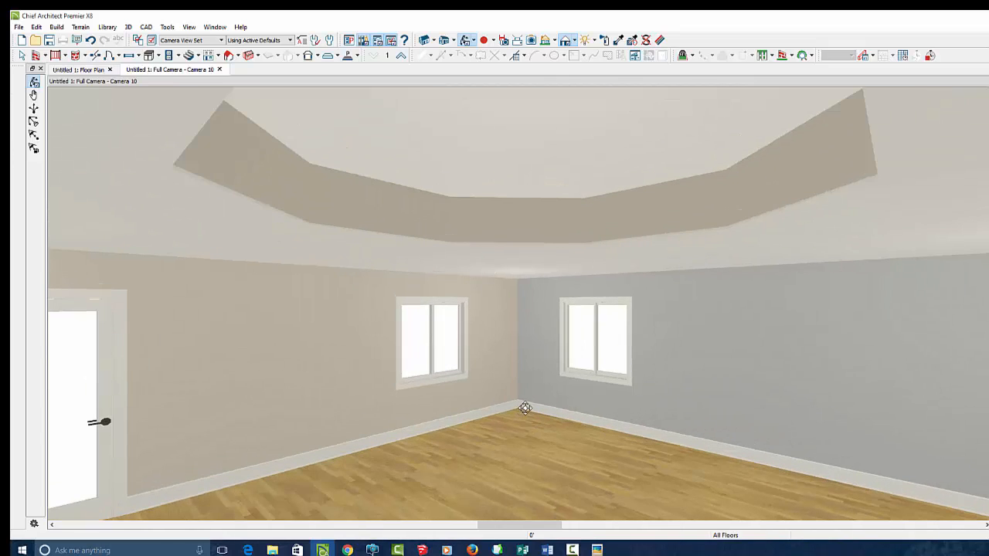
left_click_drag(524, 408, 526, 371)
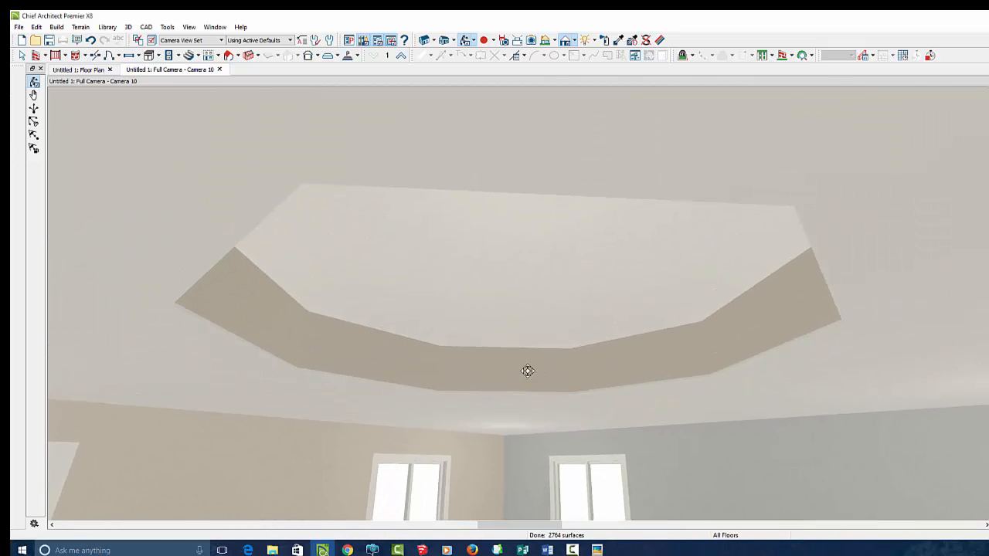
left_click(603, 41)
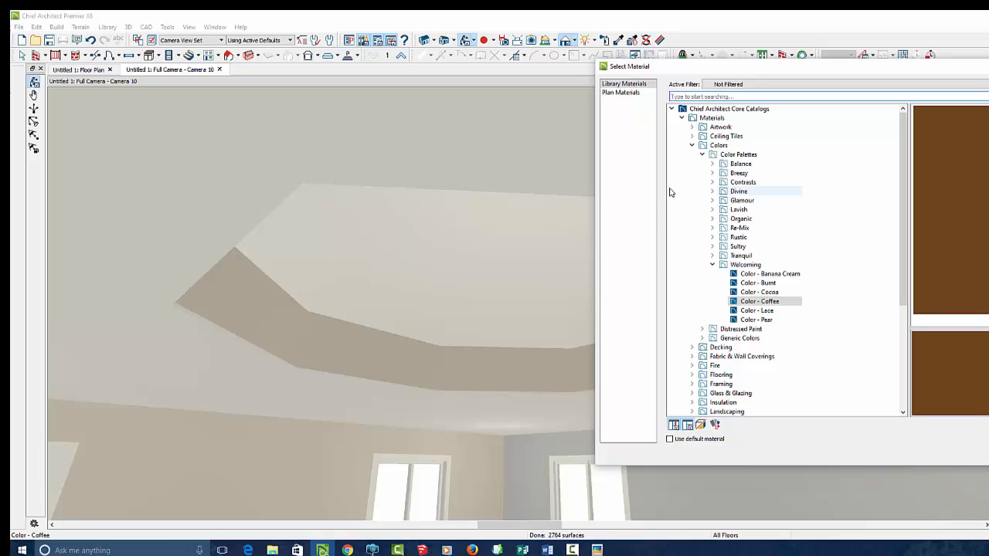
left_click(702, 156)
left_click(693, 146)
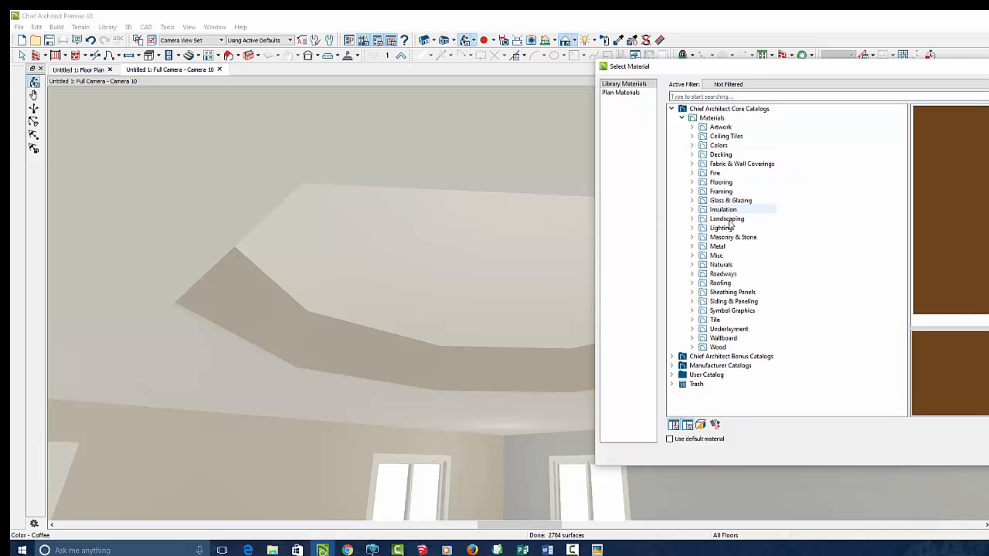
double_click(728, 302)
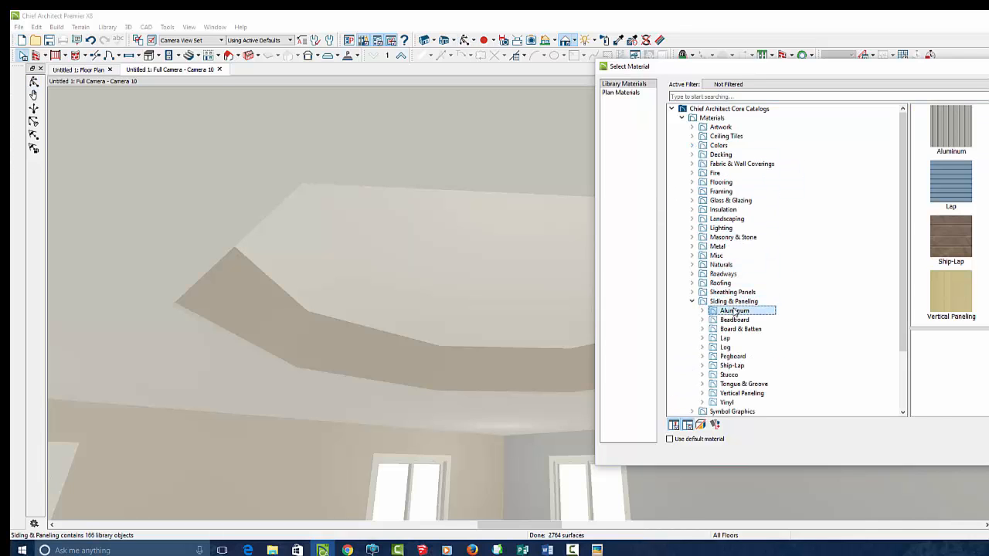
key("Down")
key("Down")
key("Down")
key("Down")
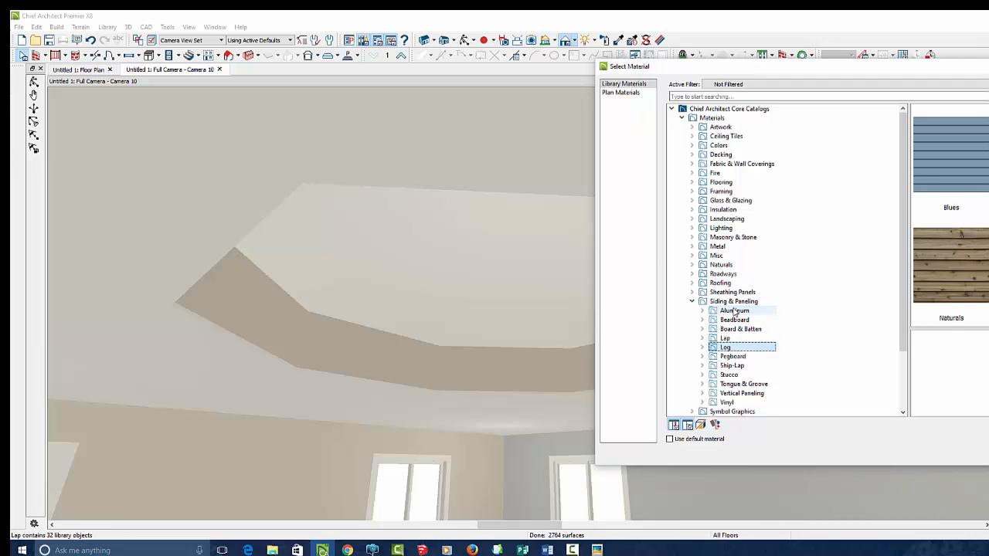
key("Down")
key("Down")
key("Down")
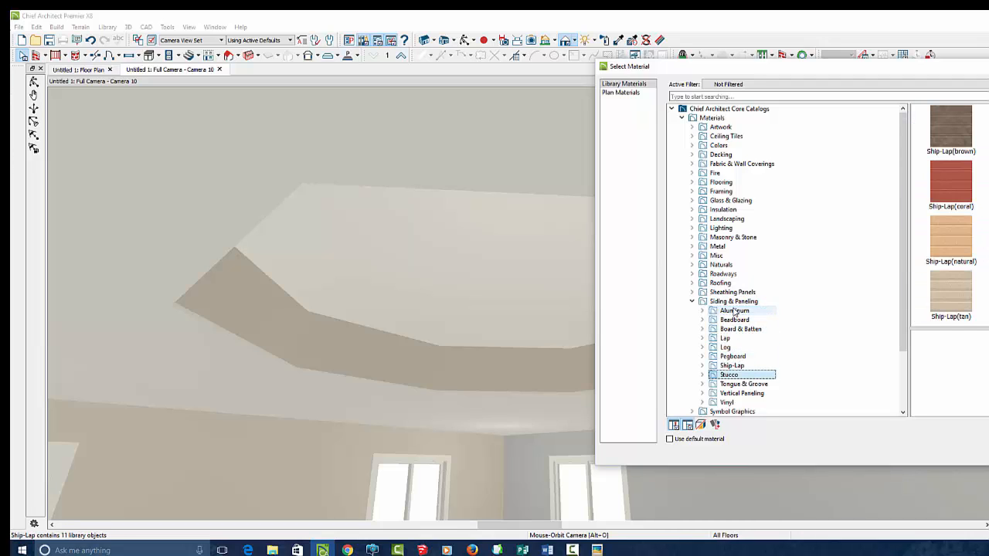
key("Down")
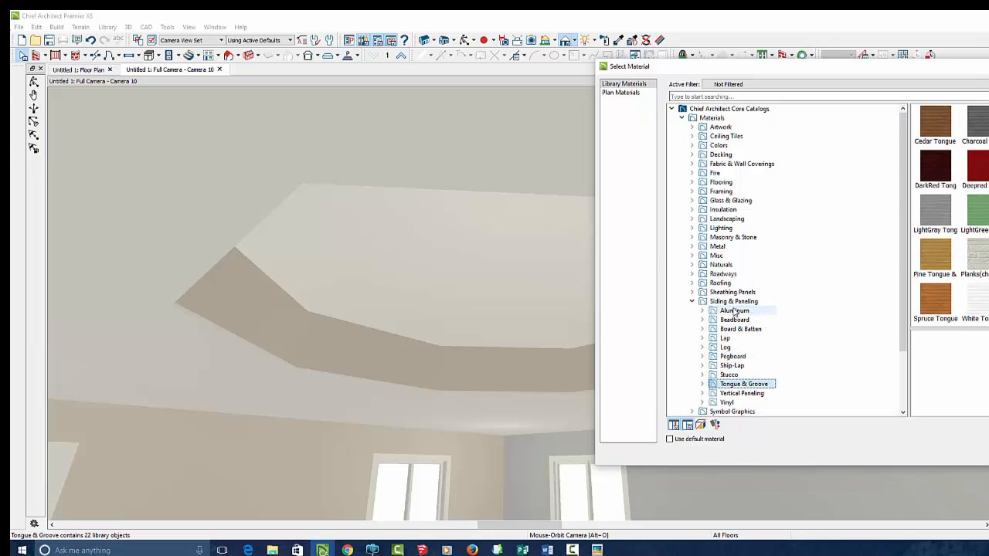
Step: Paint the octagonal ceiling planes with Cedar Tongue & Groove and view them from farther back
left_click(939, 125)
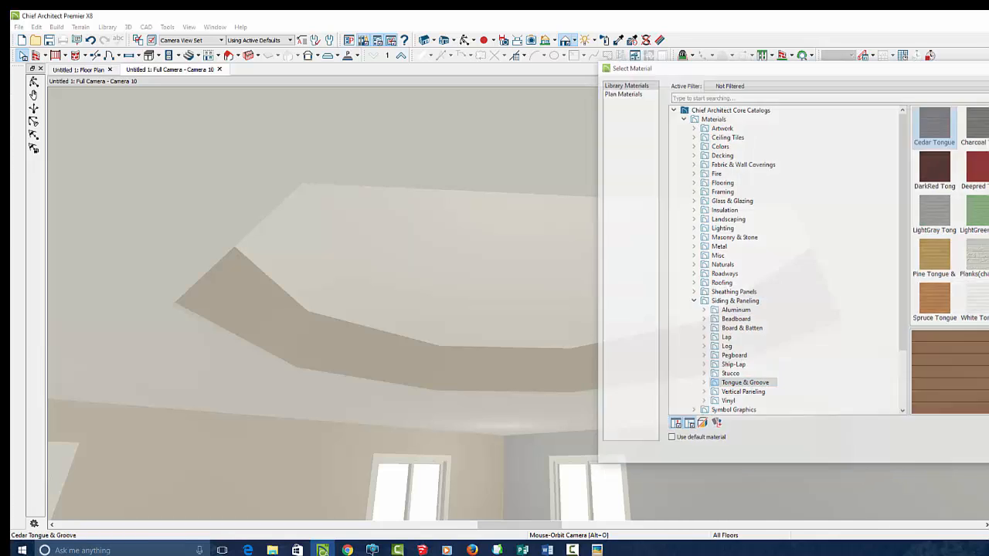
key("Return")
left_click(503, 307)
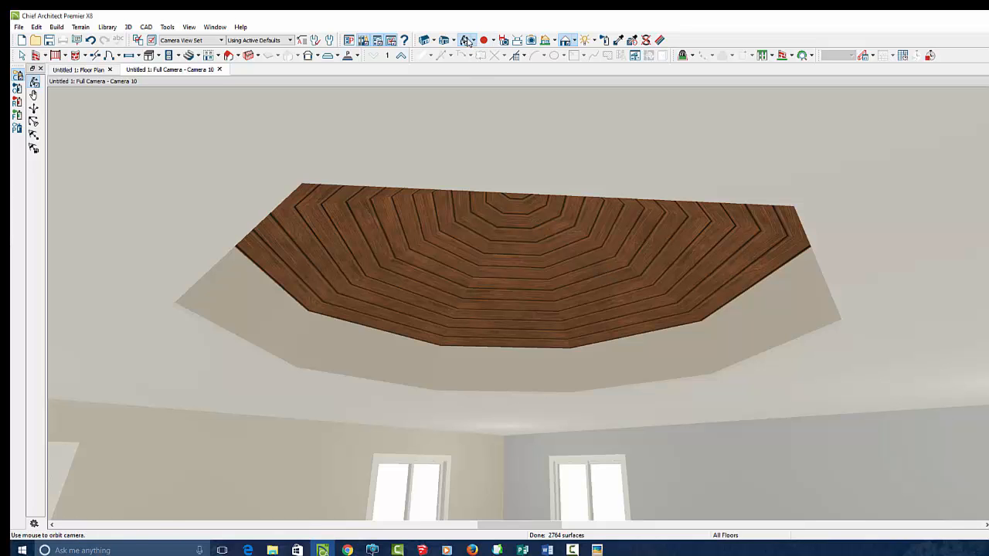
left_click_drag(484, 330, 540, 334)
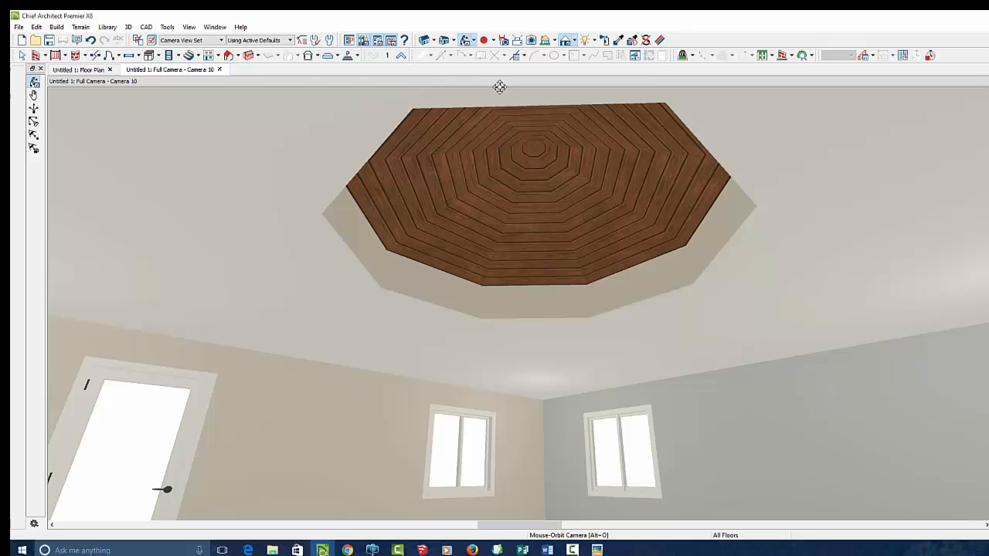
Step: Create a cross section/elevation view in the floor plan from the octagon's center toward its left wall
left_click(97, 71)
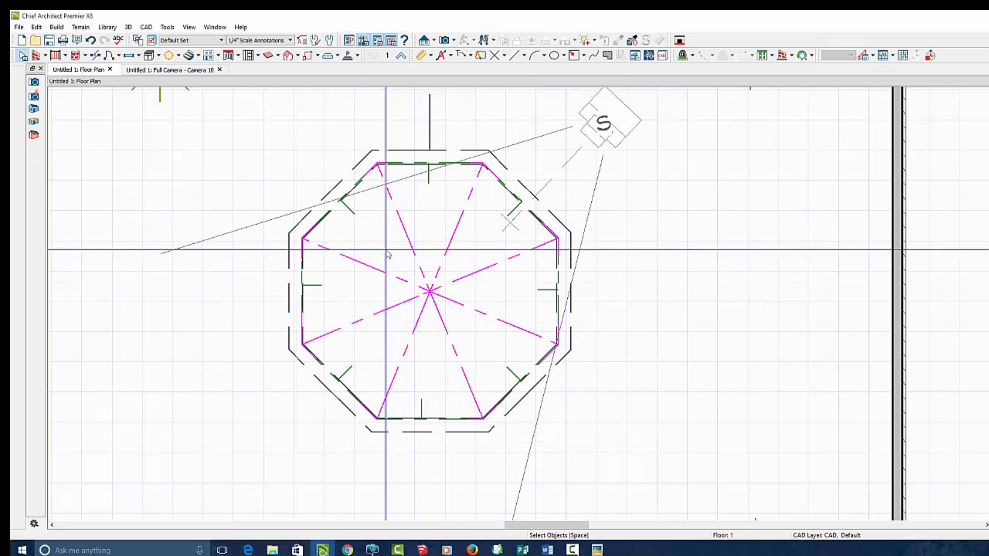
left_click(424, 41)
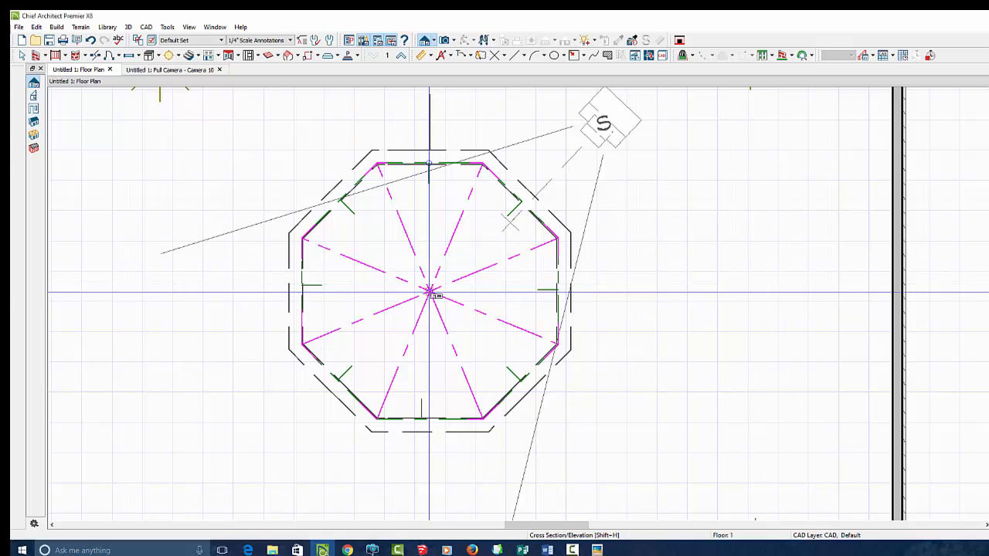
left_click_drag(429, 292, 331, 290)
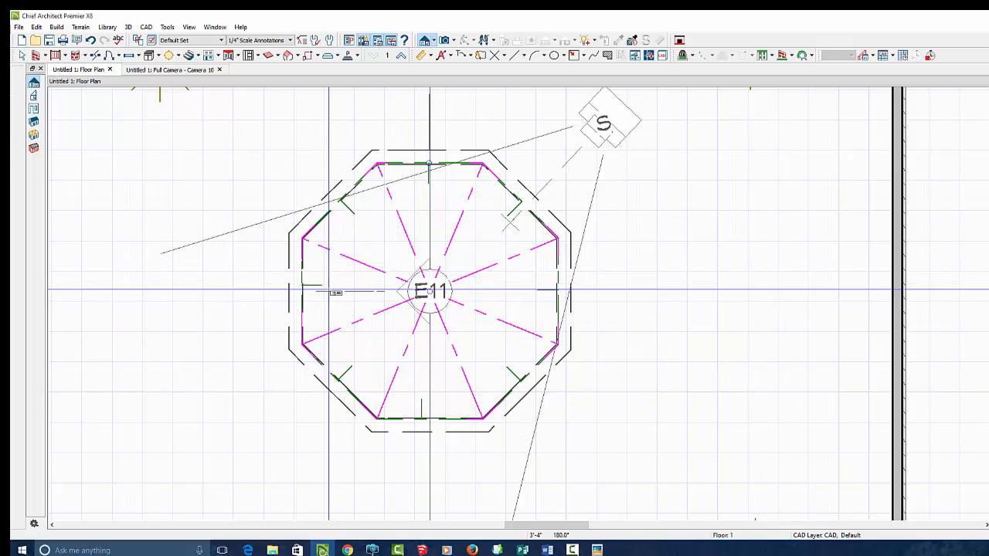
scroll(533, 158, "up", 3)
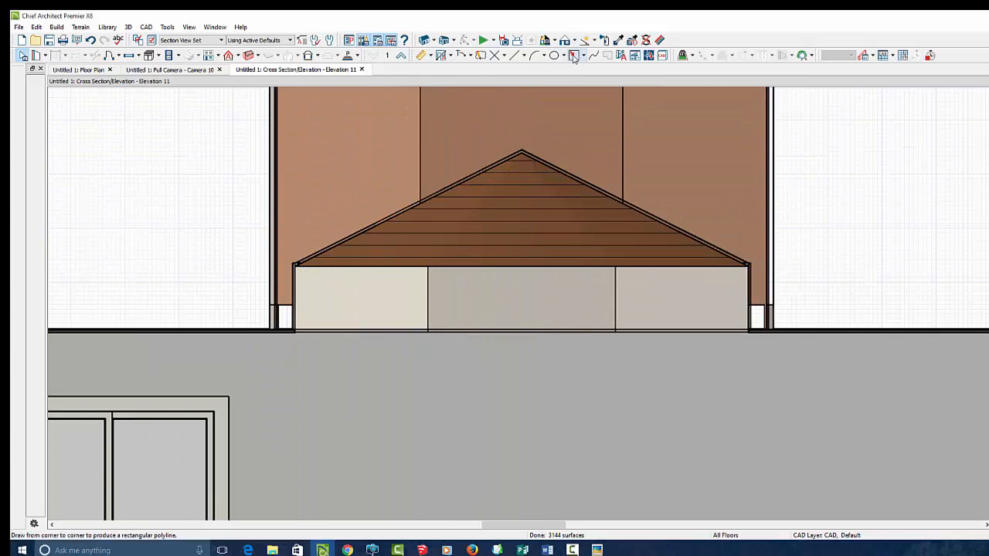
Step: Draw a polyline solid about 4'-2" wide from the ceiling peak to the left wall, sloping its upper edge along the ceiling
left_click(348, 56)
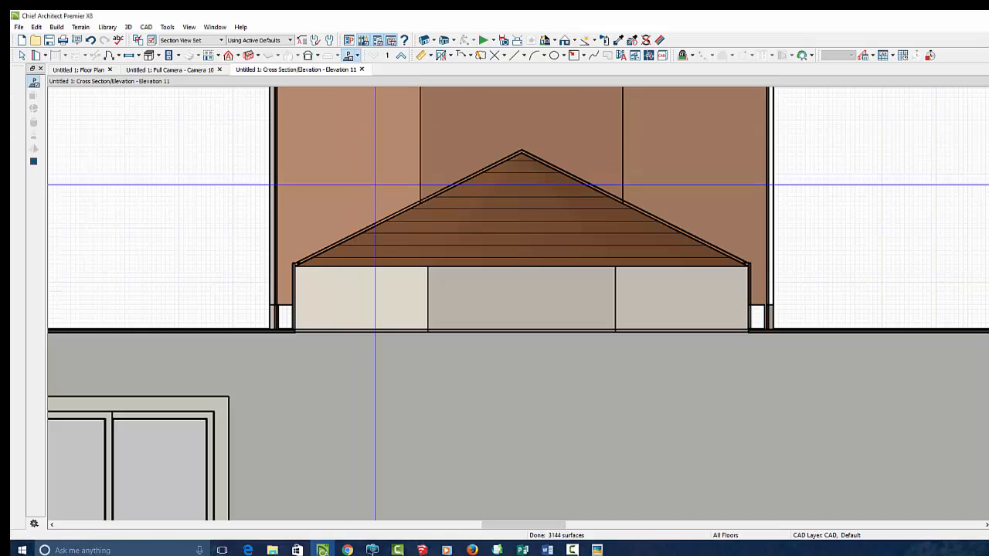
scroll(495, 190, "up", 2)
left_click_drag(536, 136, 193, 325)
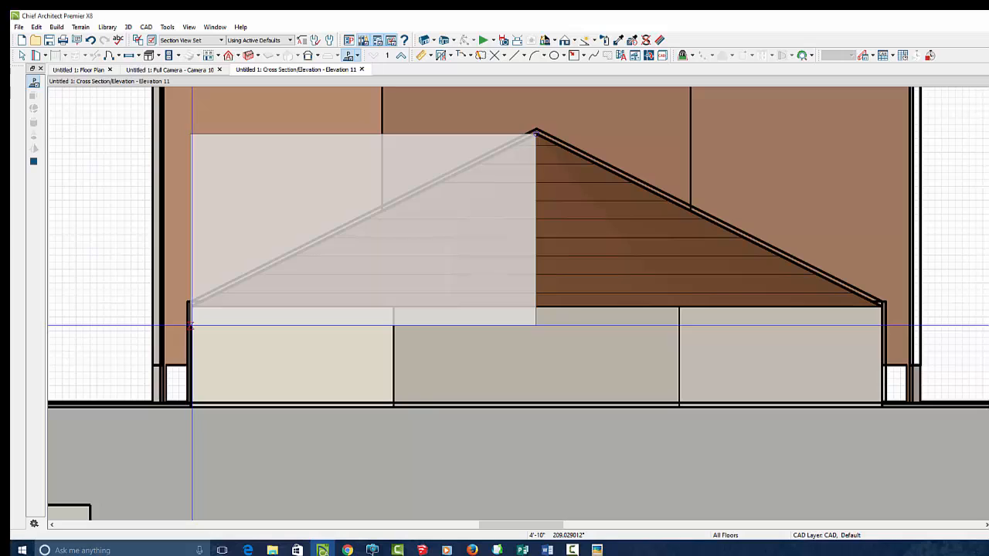
left_click_drag(191, 134, 187, 306)
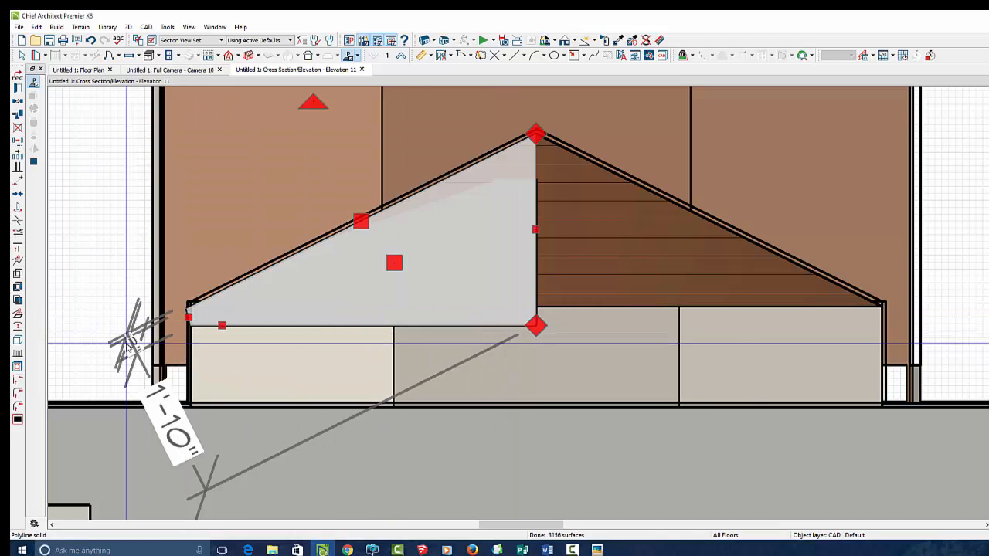
Step: Reshape the polyline solid into a sloped beam 4" deep under the left ceiling slope and increase its thickness
scroll(232, 269, "up", 2)
scroll(231, 270, "down", 3)
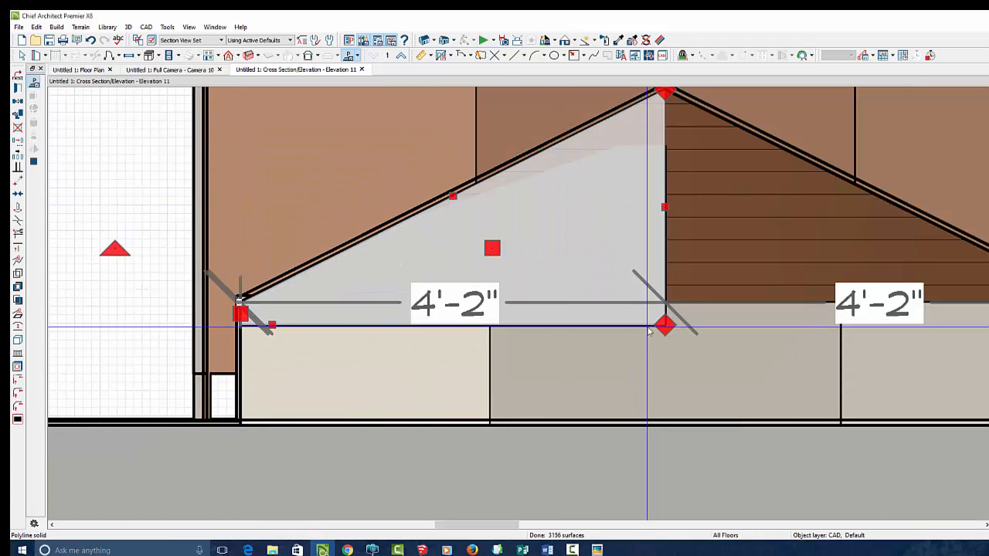
left_click_drag(664, 324, 663, 112)
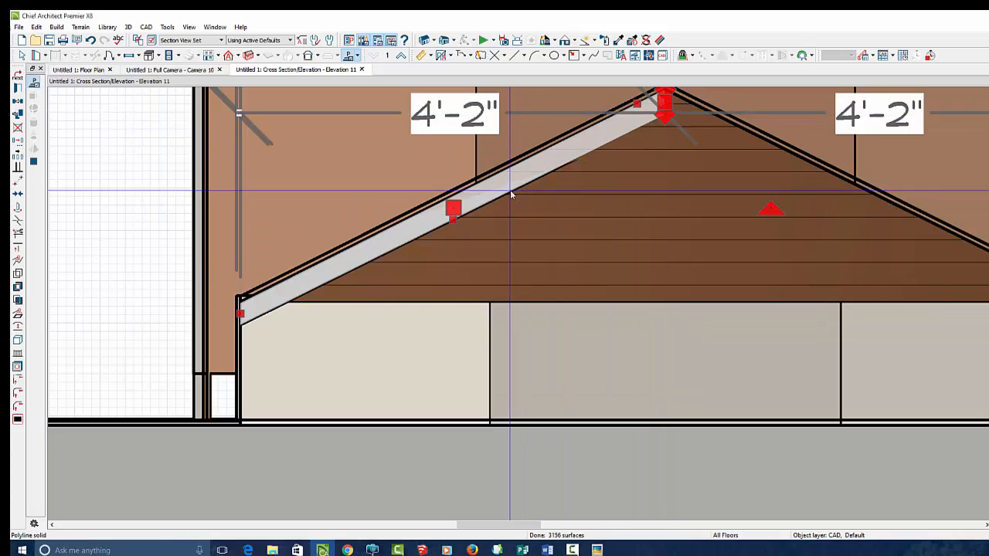
left_click_drag(452, 220, 450, 212)
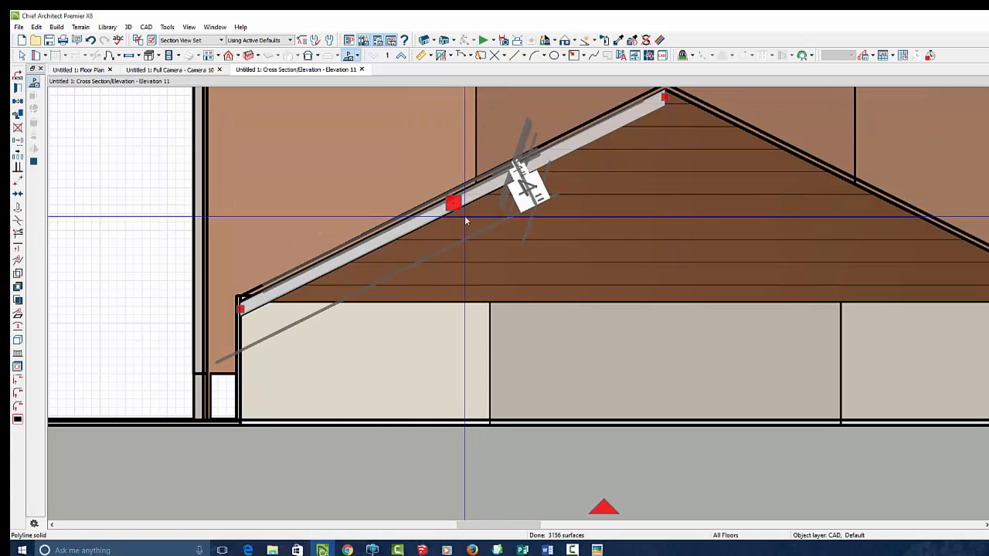
left_click(18, 88)
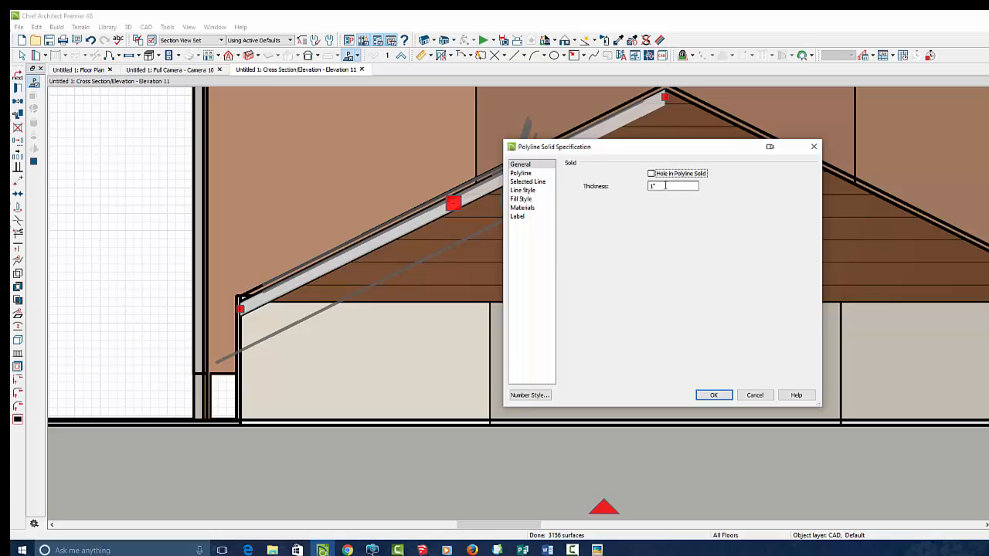
key("Return")
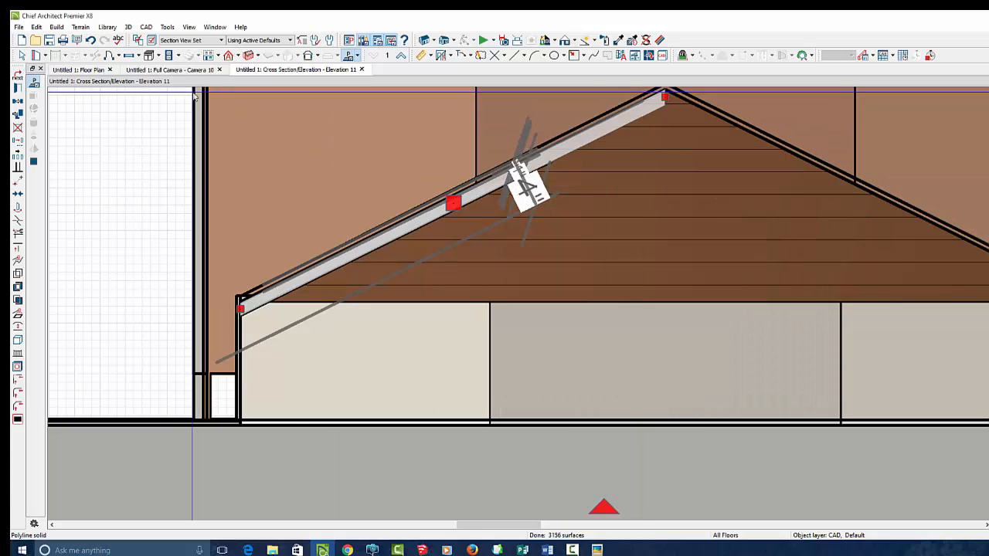
Step: Paint the new beam in the camera view with Color - Coffee from the generic brown colors
left_click(163, 71)
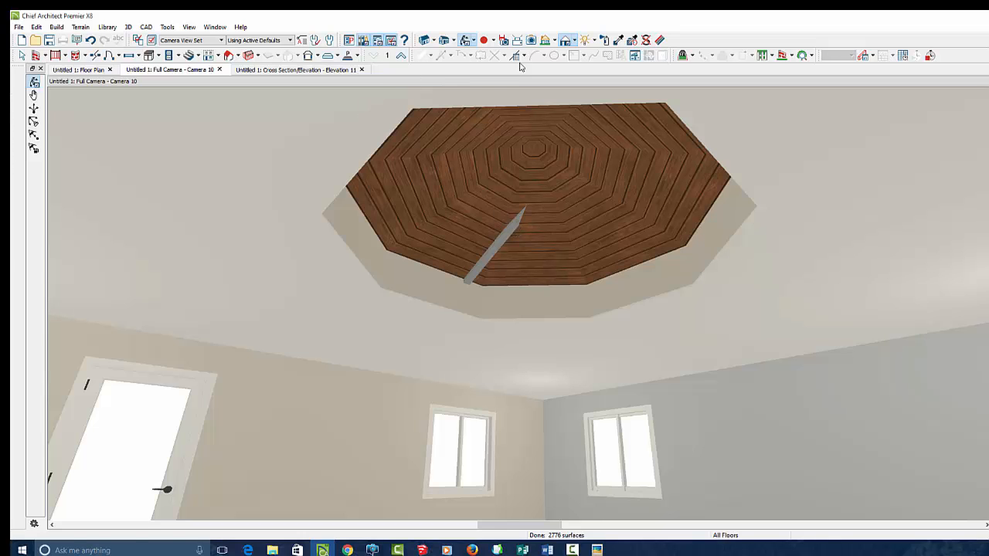
left_click(604, 40)
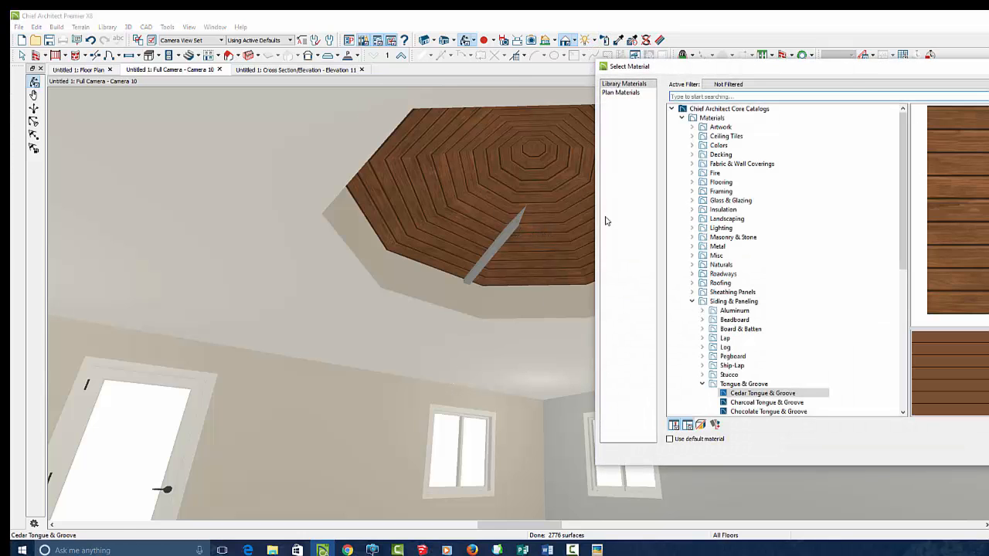
double_click(734, 146)
double_click(734, 173)
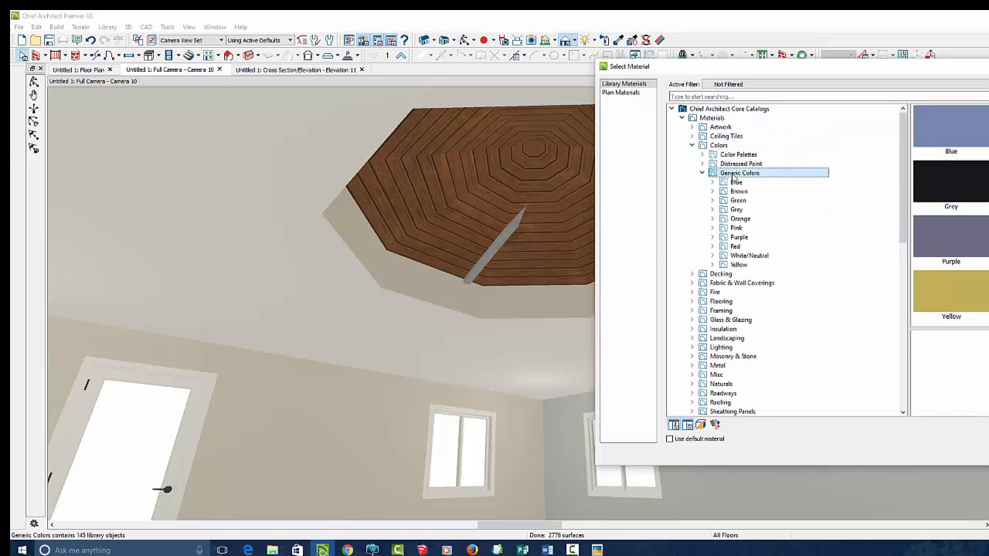
left_click(772, 191)
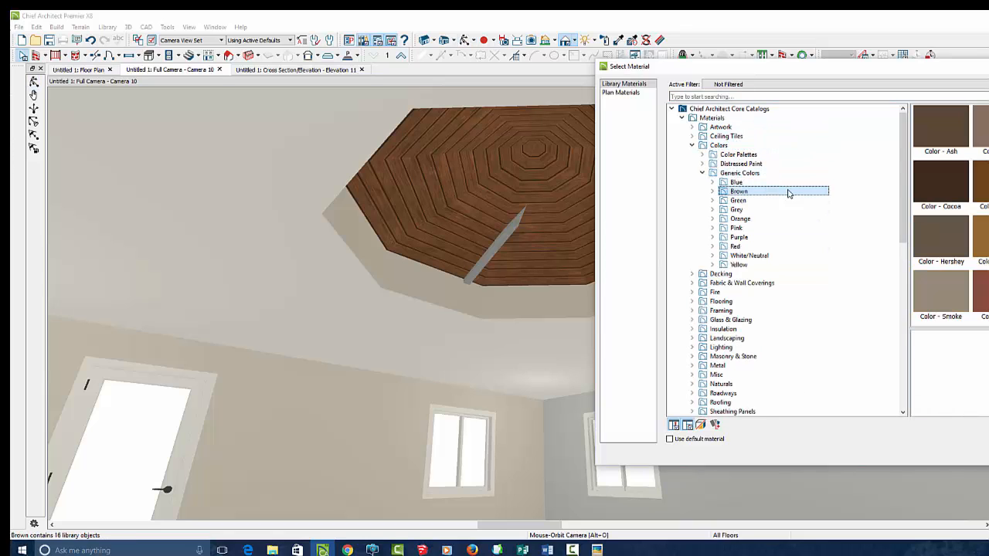
left_click(983, 182)
key("Return")
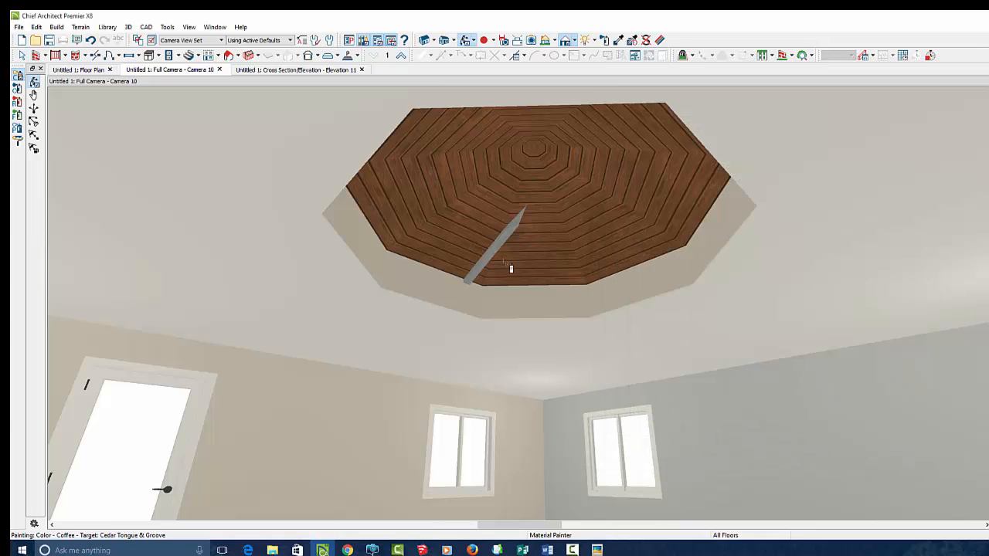
left_click(498, 256)
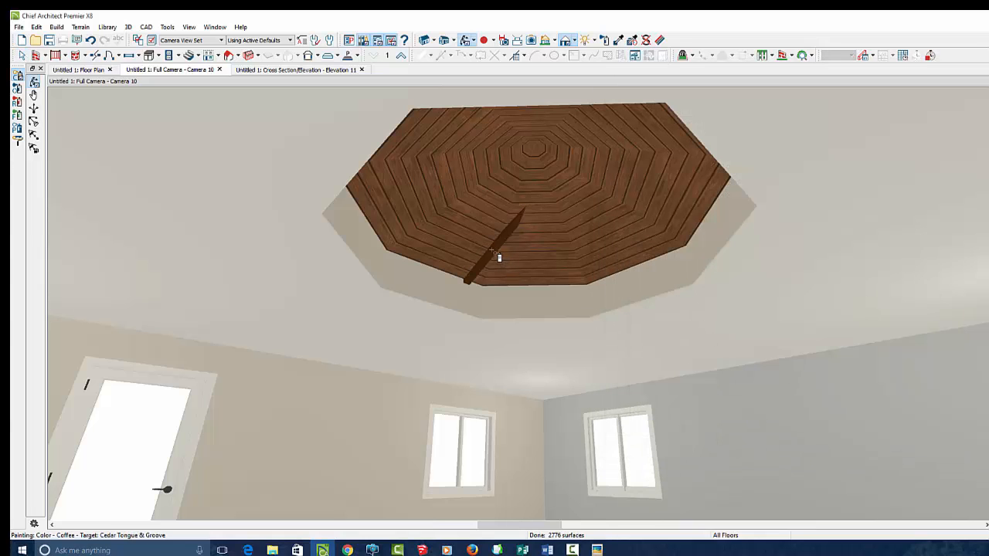
Step: Rotate the beam in the floor plan, align it with the seam to the octagon's bottom-left corner, and check it in the camera view
left_click(78, 69)
scroll(399, 332, "up", 3)
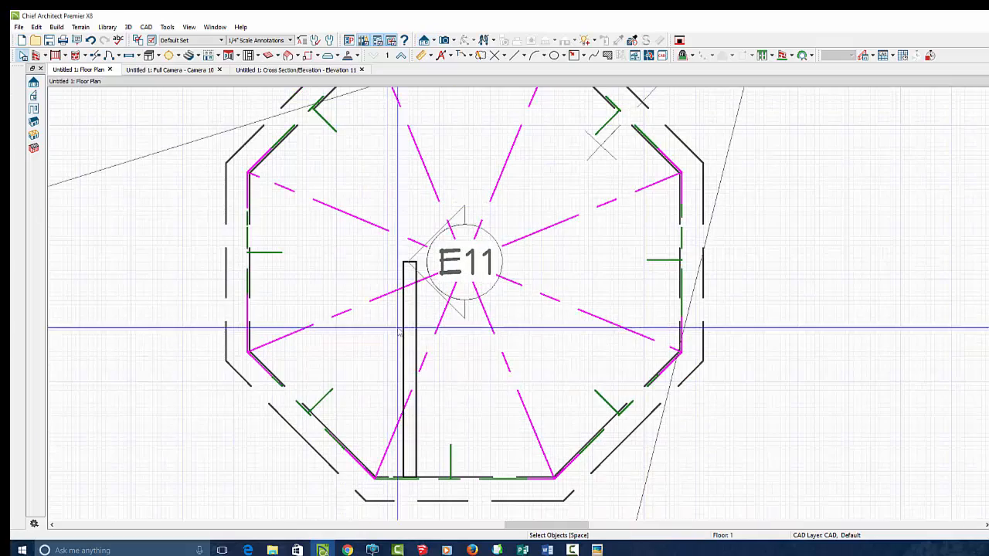
left_click(403, 332)
scroll(386, 309, "down", 2)
scroll(366, 282, "up", 3)
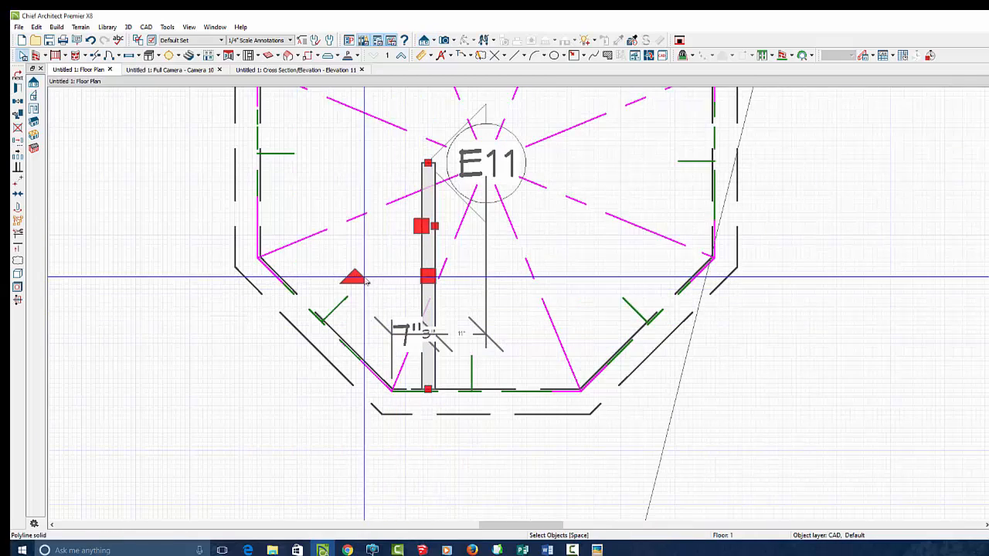
left_click_drag(367, 282, 367, 249)
left_click_drag(428, 273, 435, 284)
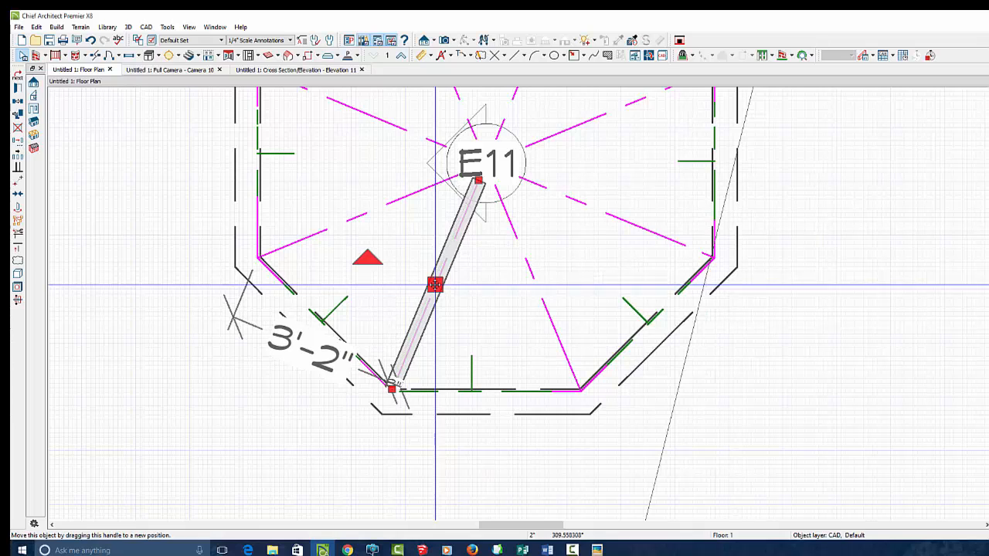
left_click(181, 69)
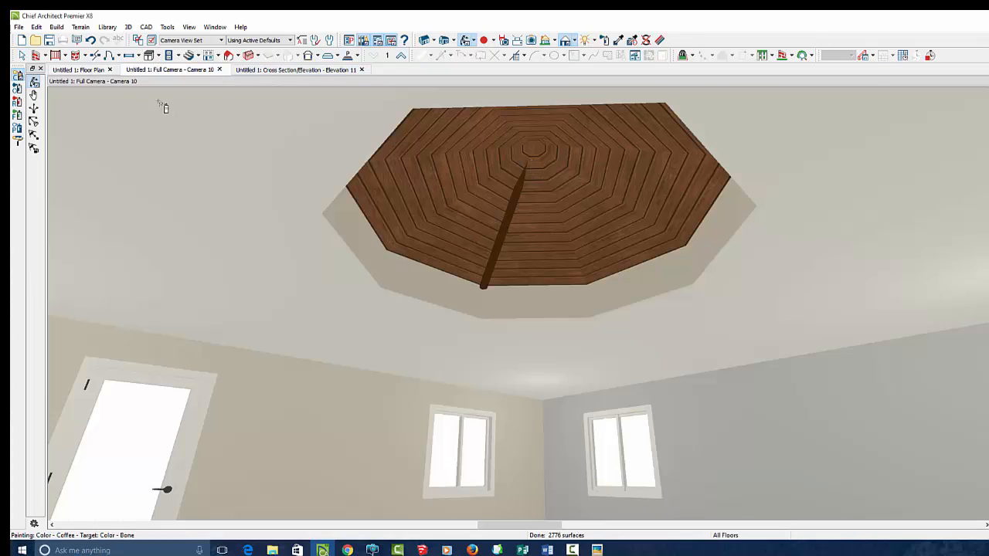
Step: Extend the beam's upper end to the ceiling peak in the cross section and inspect it in the camera view
left_click(269, 71)
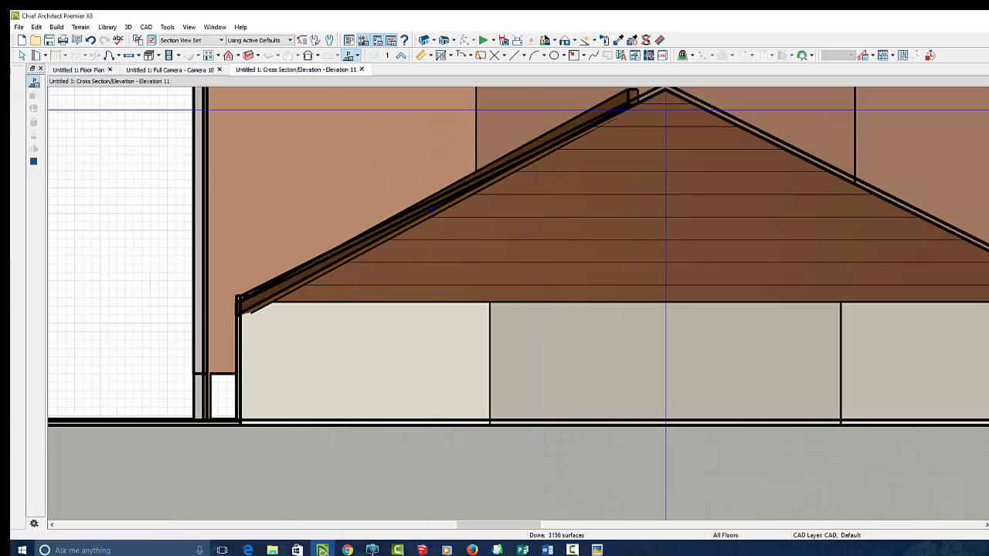
scroll(536, 253, "down", 2)
scroll(589, 175, "up", 2)
scroll(590, 177, "up", 2)
left_click(542, 178)
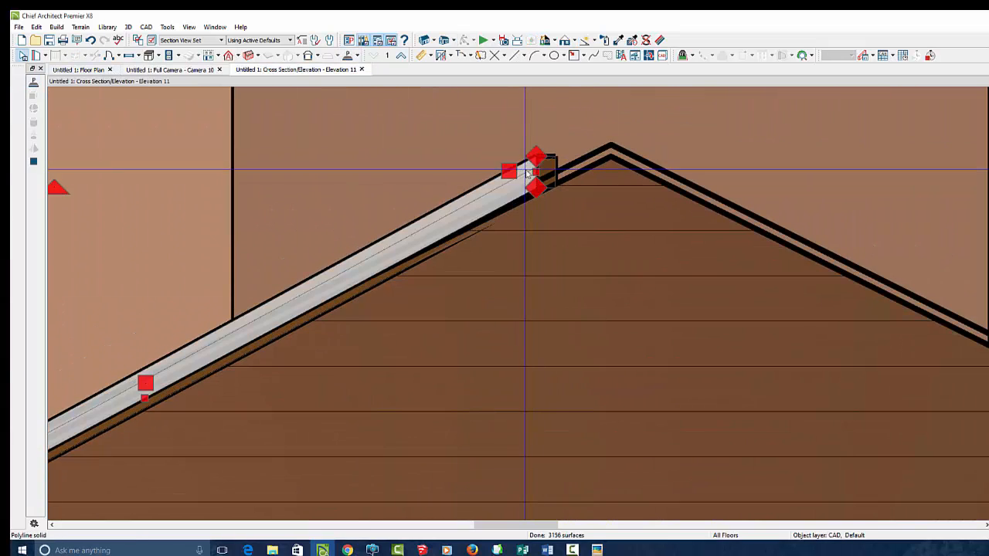
scroll(532, 176, "up", 3)
left_click_drag(533, 179, 661, 173)
left_click_drag(534, 124, 661, 122)
scroll(661, 122, "down", 4)
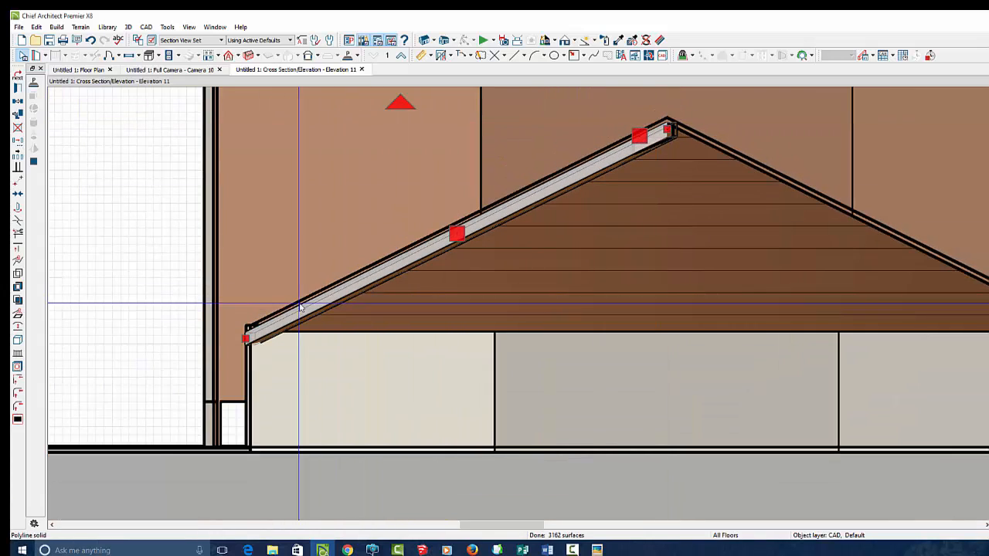
left_click(165, 69)
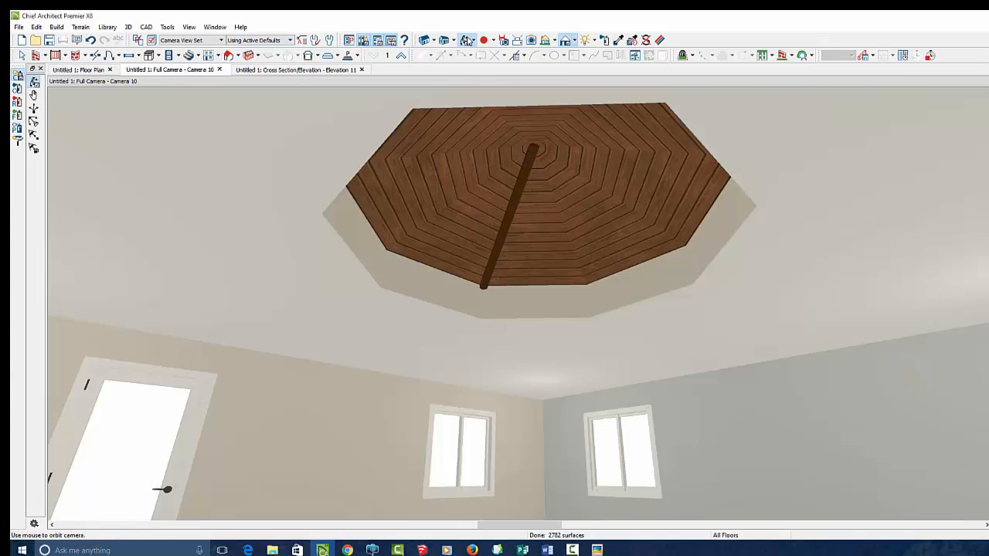
left_click_drag(788, 270, 787, 313)
left_click_drag(496, 301, 517, 310)
Step: Copy the beam in the floor plan, rotate the copy, and align it with the seam to the octagon's lower left-side corner
left_click(85, 69)
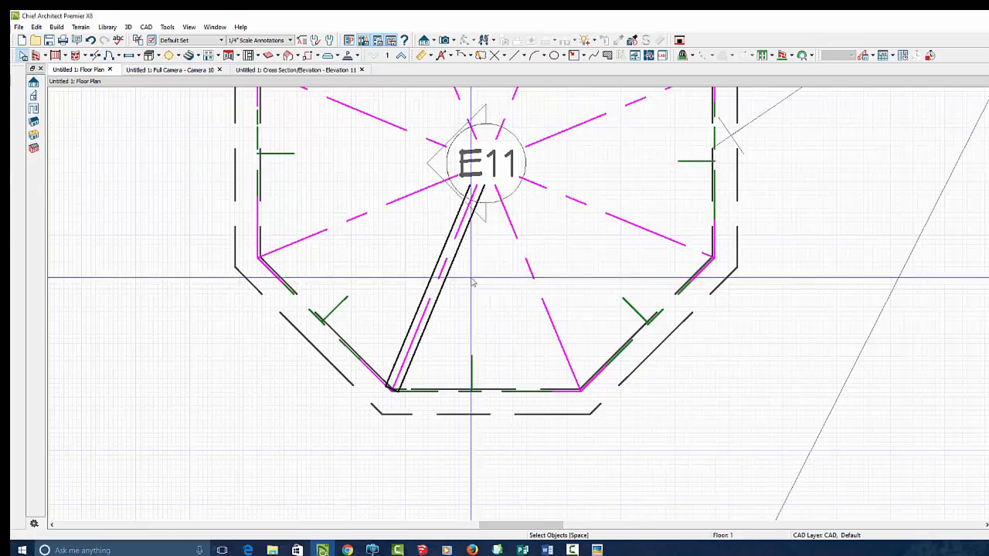
scroll(463, 355, "up", 4)
scroll(456, 360, "down", 3)
left_click(441, 332)
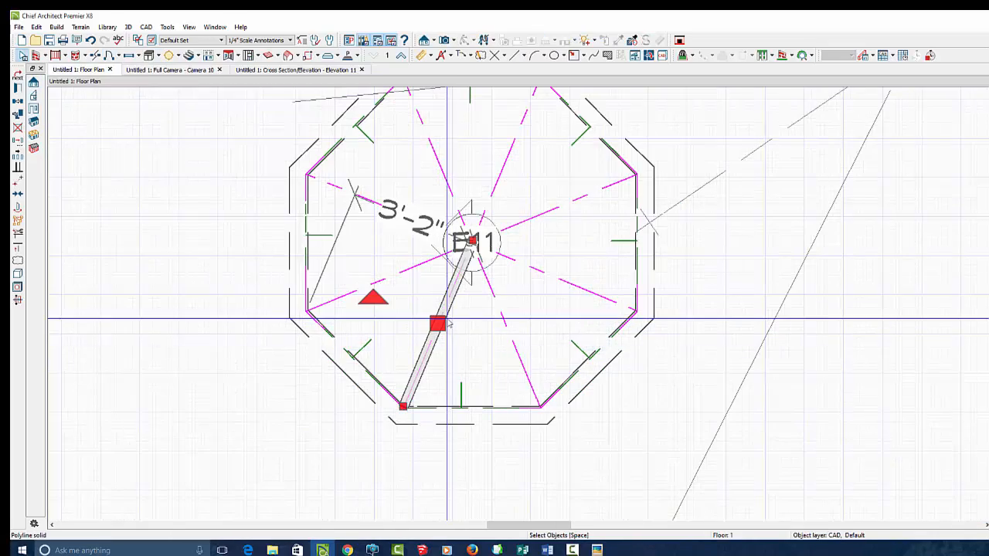
left_click(18, 106)
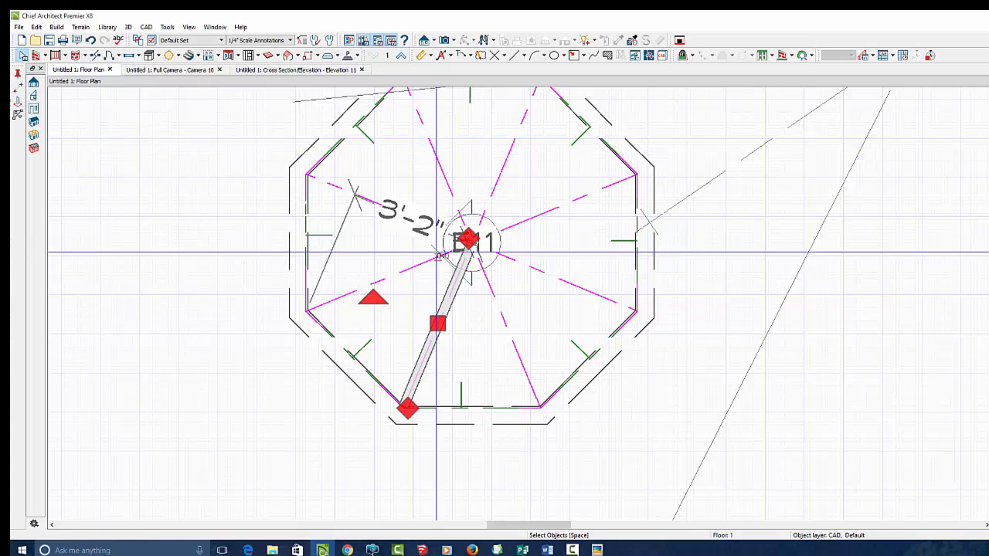
left_click(399, 273)
scroll(410, 231, "down", 1)
left_click(409, 245)
scroll(410, 245, "up", 2)
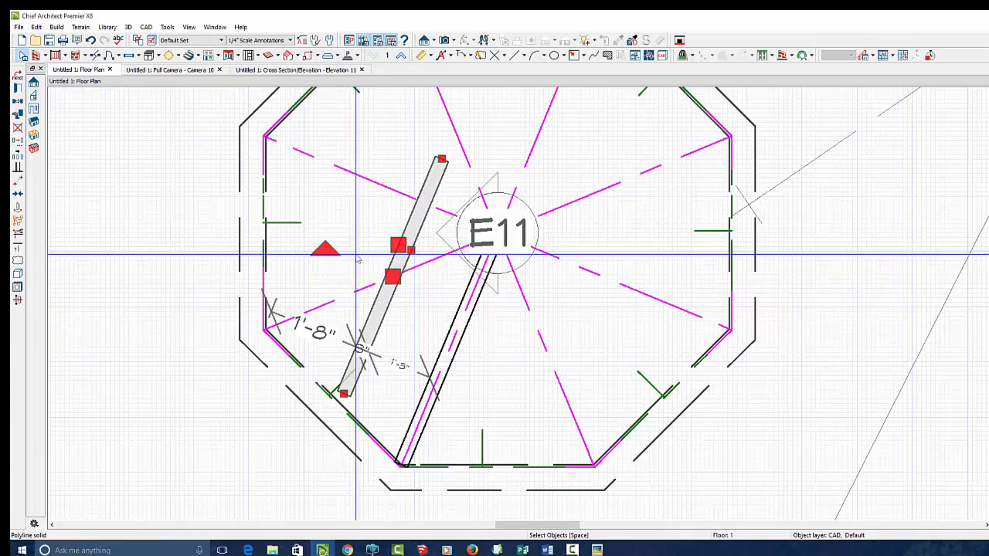
left_click_drag(326, 249, 365, 211)
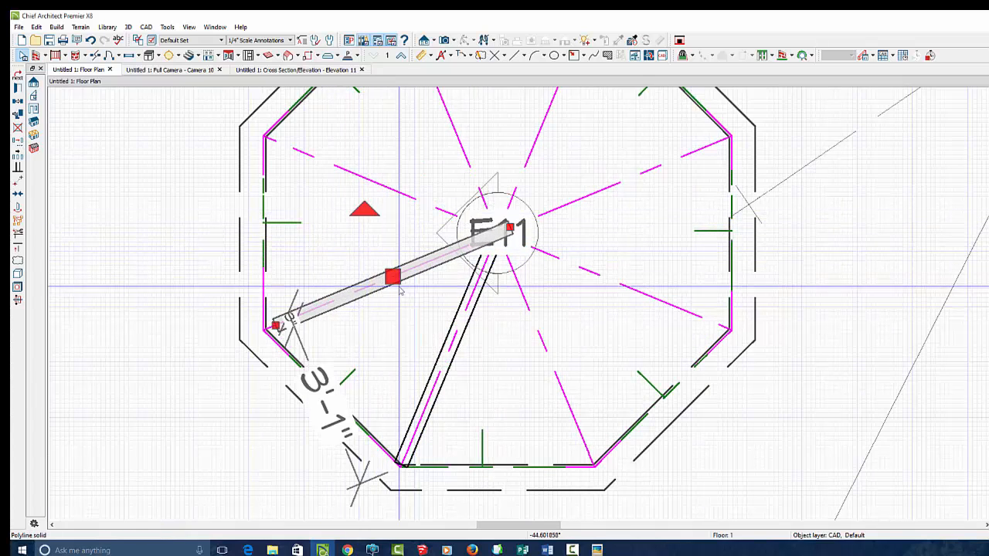
scroll(381, 280, "down", 2)
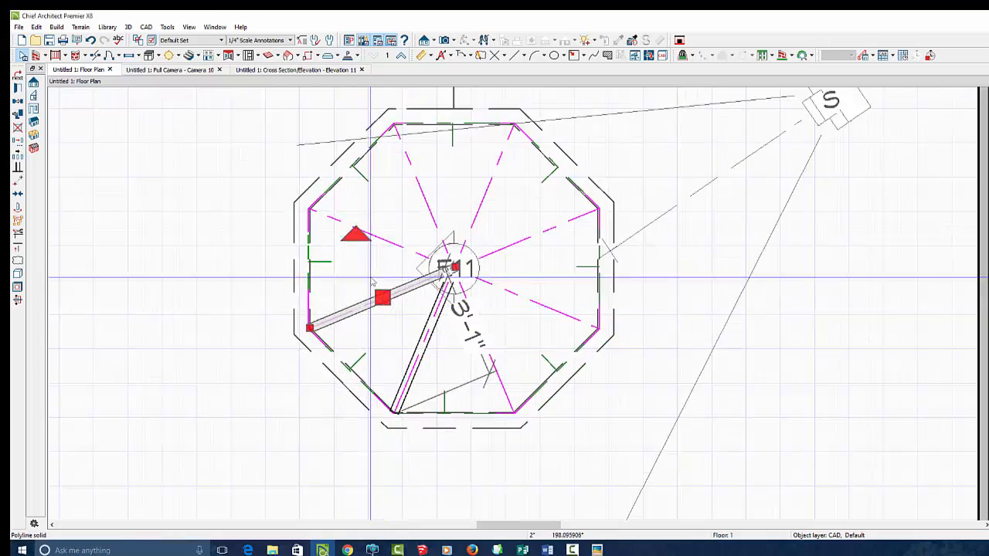
Step: Paste a third beam, rotate it, and align it with the seam to the octagon's upper left-side corner
scroll(373, 257, "up", 3)
key("ctrl+v")
left_click(400, 212)
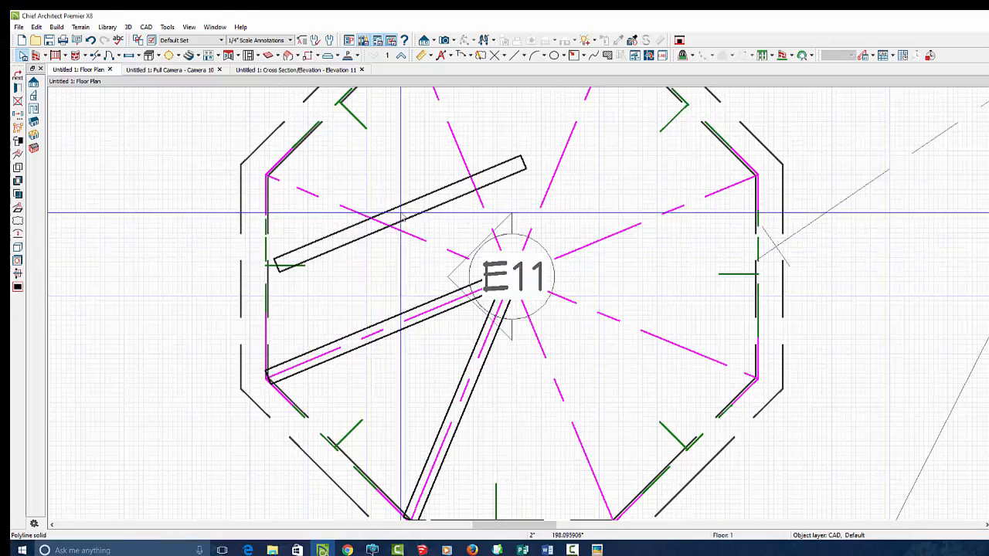
scroll(393, 254, "down", 3)
scroll(397, 234, "up", 4)
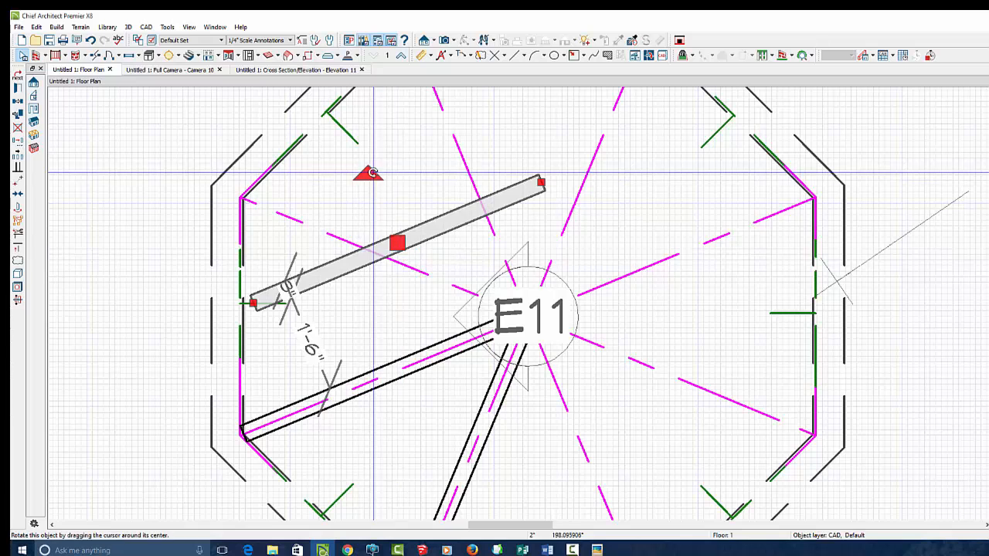
left_click_drag(373, 176, 426, 174)
left_click_drag(397, 238, 383, 255)
Step: Duplicate the upper left-side beam, rotate the copy, and align it with the seam to the octagon's top-left corner
key("ctrl+c")
key("ctrl+v")
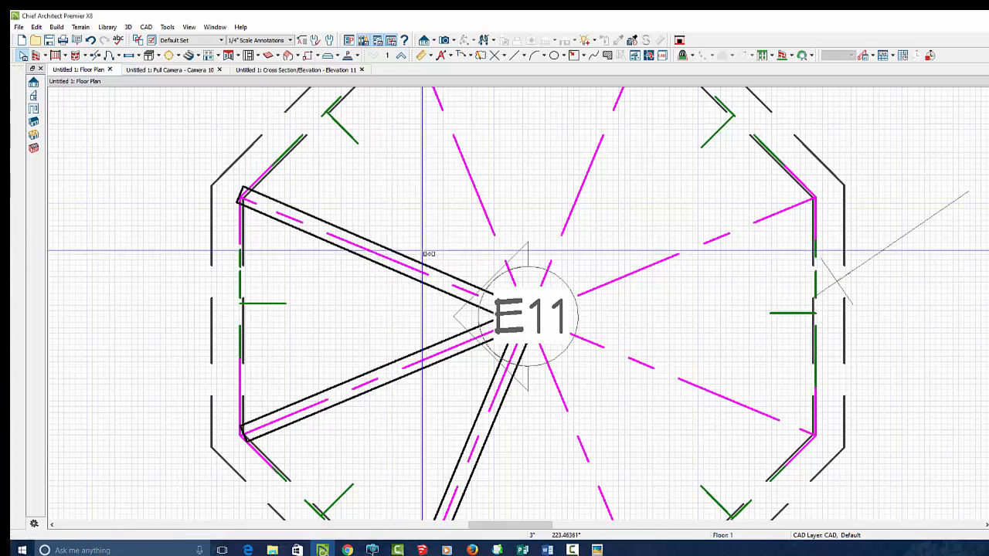
left_click(480, 199)
scroll(498, 338, "down", 3)
scroll(499, 257, "up", 3)
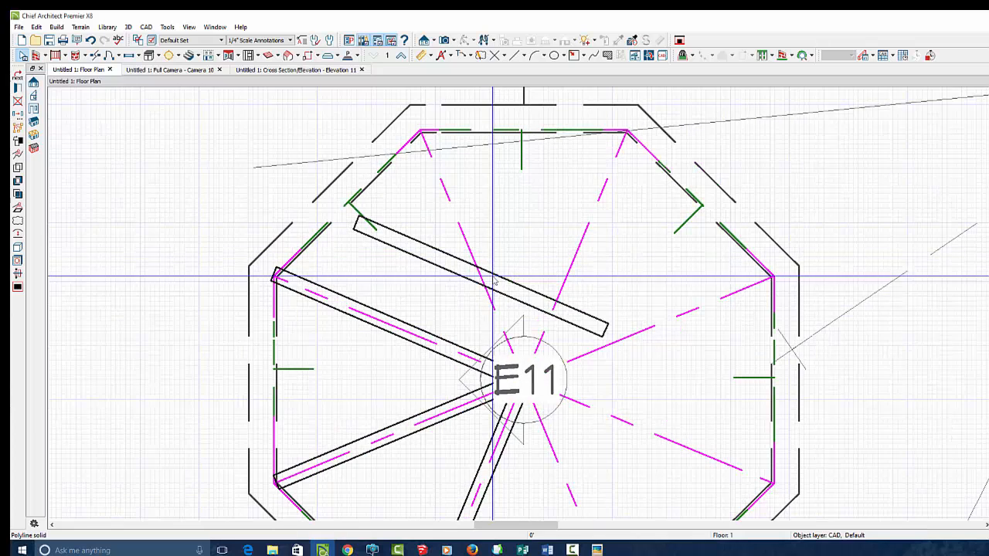
left_click(509, 282)
left_click_drag(512, 205, 547, 247)
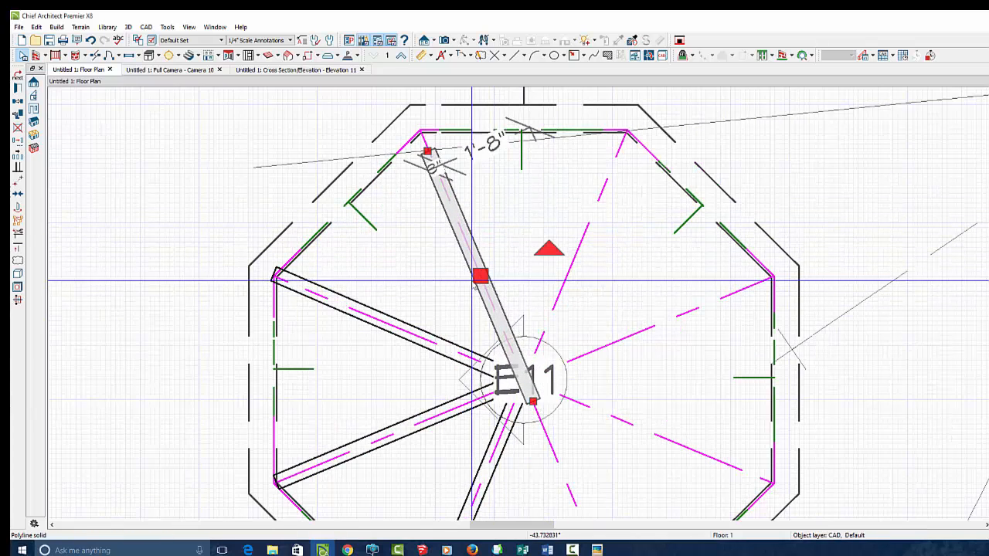
left_click_drag(479, 275, 471, 253)
Step: Paste a fifth beam, rotate it, and align it with the seam to the octagon's top-right corner
key("ctrl+v")
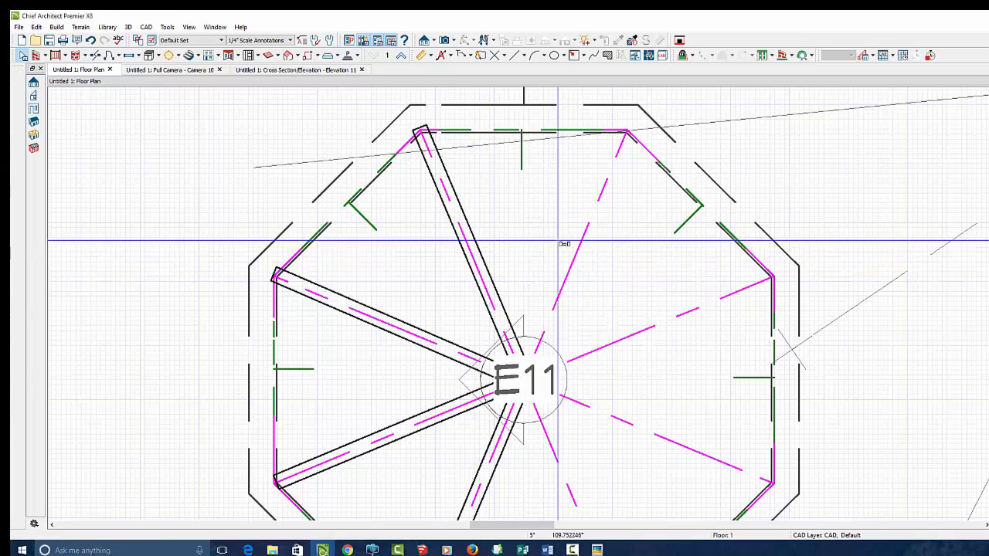
left_click(559, 240)
scroll(584, 266, "down", 3)
scroll(579, 253, "up", 3)
left_click(561, 244)
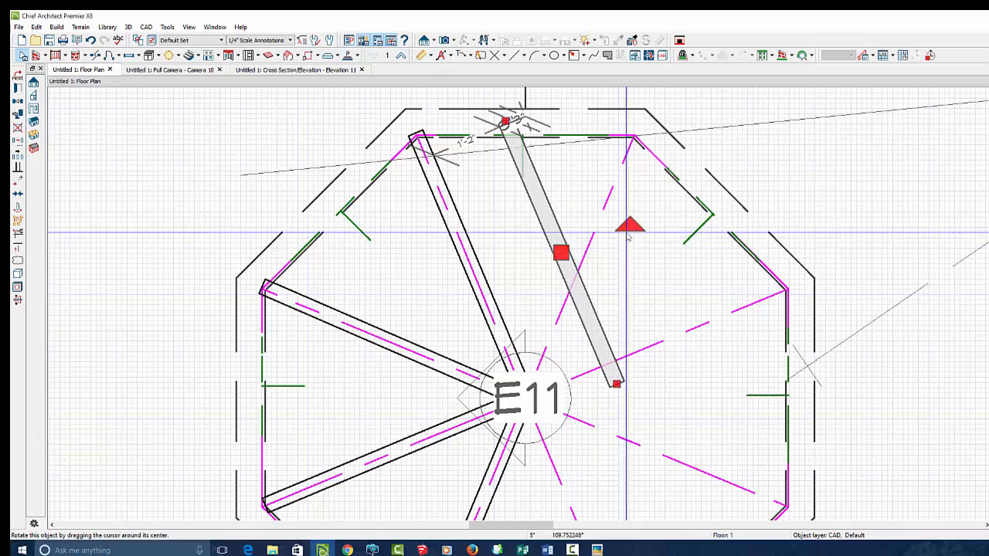
left_click_drag(629, 225, 645, 283)
double_click(644, 285)
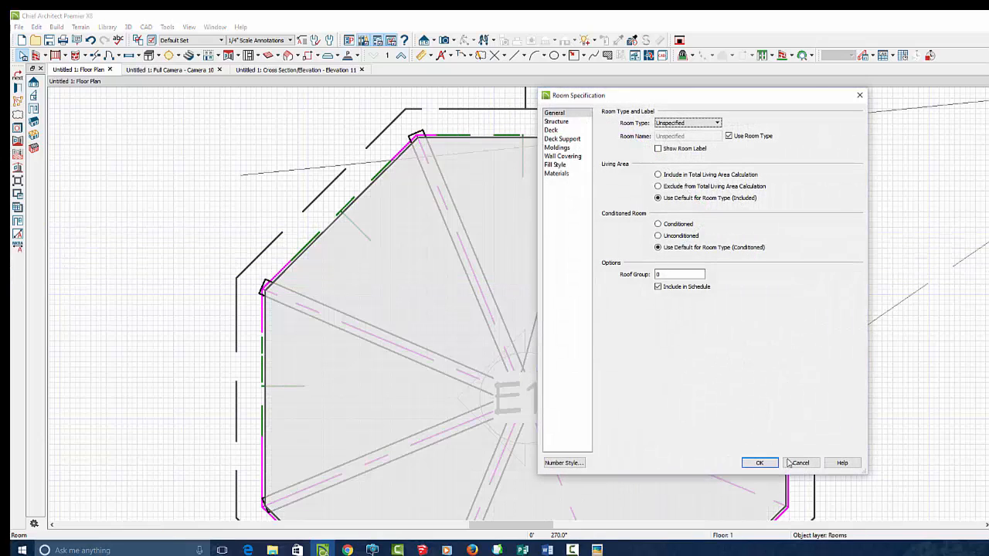
left_click(789, 462)
left_click(569, 236)
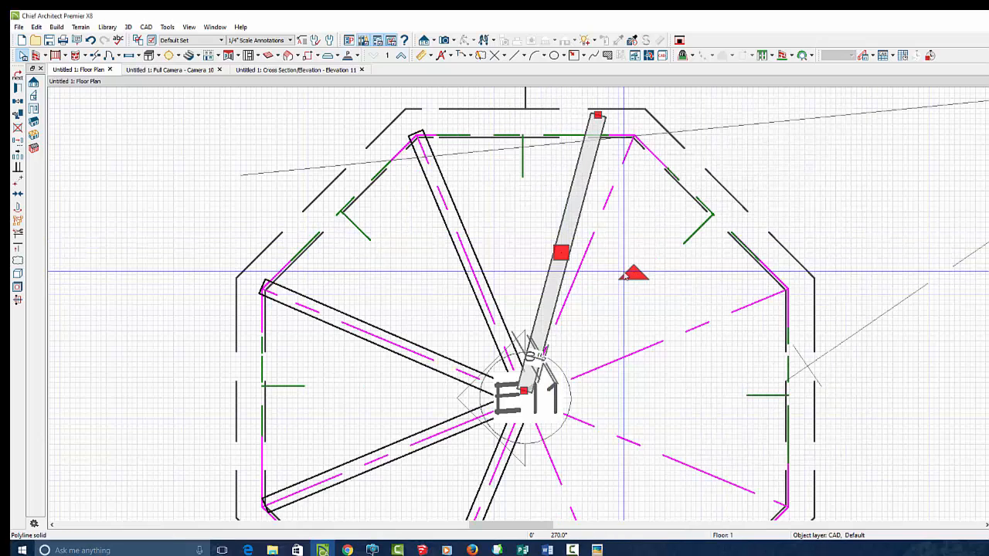
left_click_drag(625, 274, 629, 282)
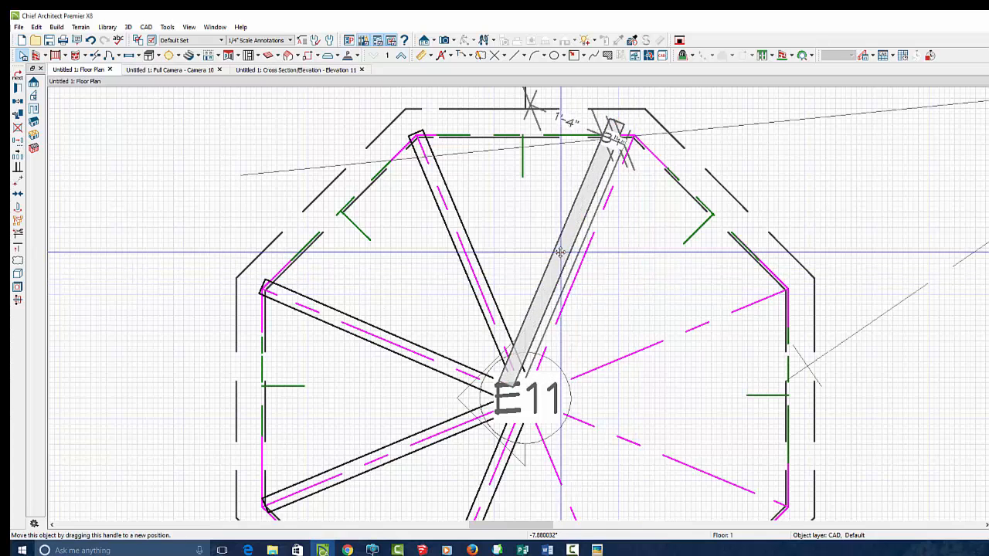
left_click_drag(560, 251, 582, 260)
Step: Duplicate the top-right beam, rotate the copy, and align it with the seam to the octagon's upper right-side corner
key("ctrl+c")
key("ctrl+v")
left_click(675, 315)
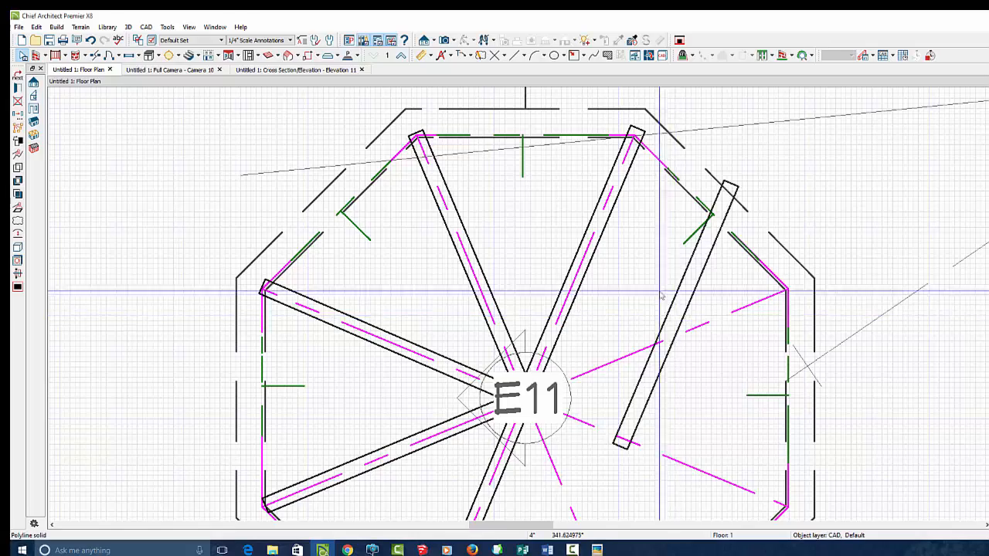
scroll(663, 301, "down", 2)
scroll(673, 324, "up", 1)
left_click(641, 239)
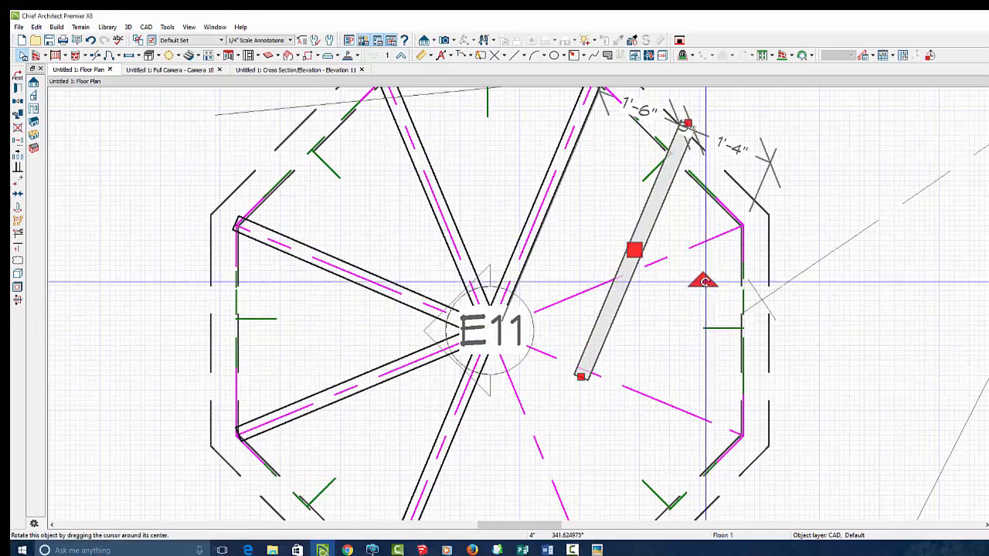
left_click_drag(703, 281, 686, 368)
left_click_drag(633, 250, 622, 275)
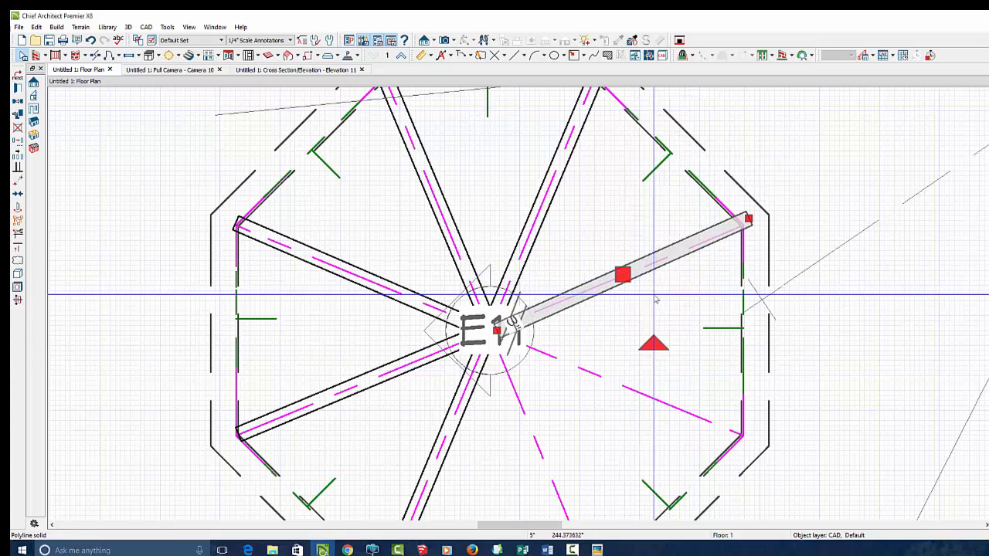
left_click_drag(652, 344, 654, 352)
left_click_drag(622, 275, 621, 276)
Step: Duplicate the upper right-side beam, then rotate and fine-tune the copy along the seam to the octagon's lower right-side corner
scroll(621, 276, "down", 3)
scroll(648, 294, "up", 3)
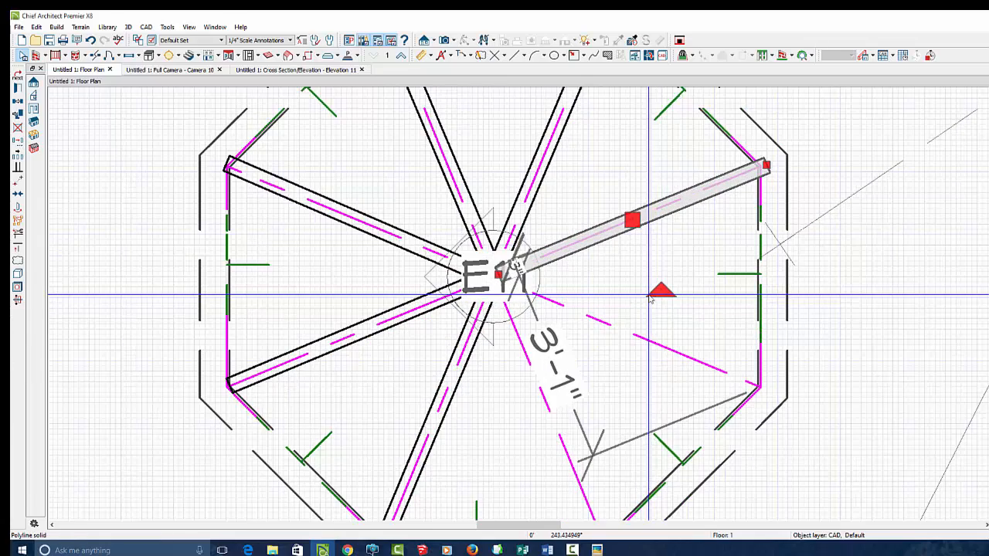
key("ctrl+c")
key("ctrl+v")
left_click(635, 308)
scroll(647, 346, "down", 2)
scroll(663, 339, "up", 3)
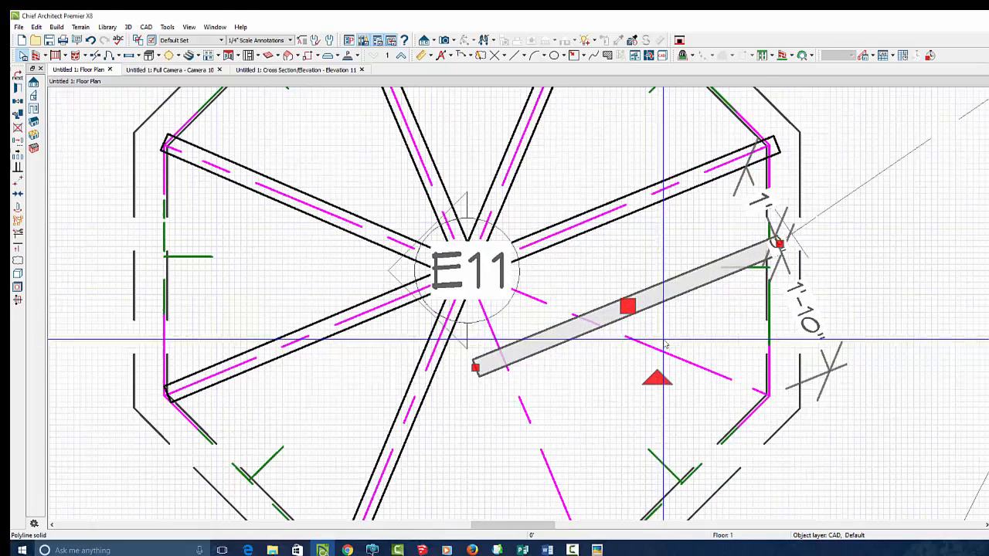
left_click_drag(657, 378, 592, 393)
left_click_drag(633, 320, 579, 418)
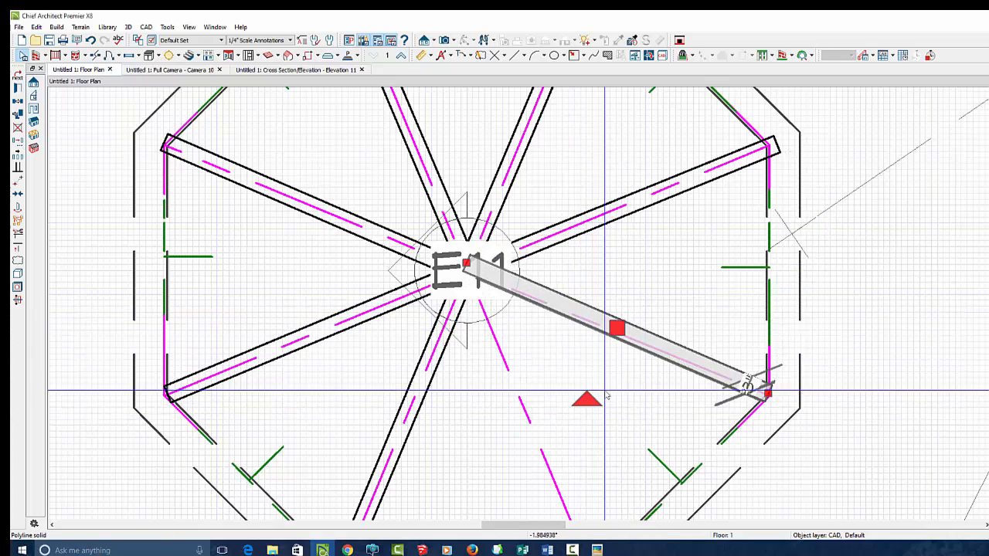
left_click_drag(618, 329, 622, 333)
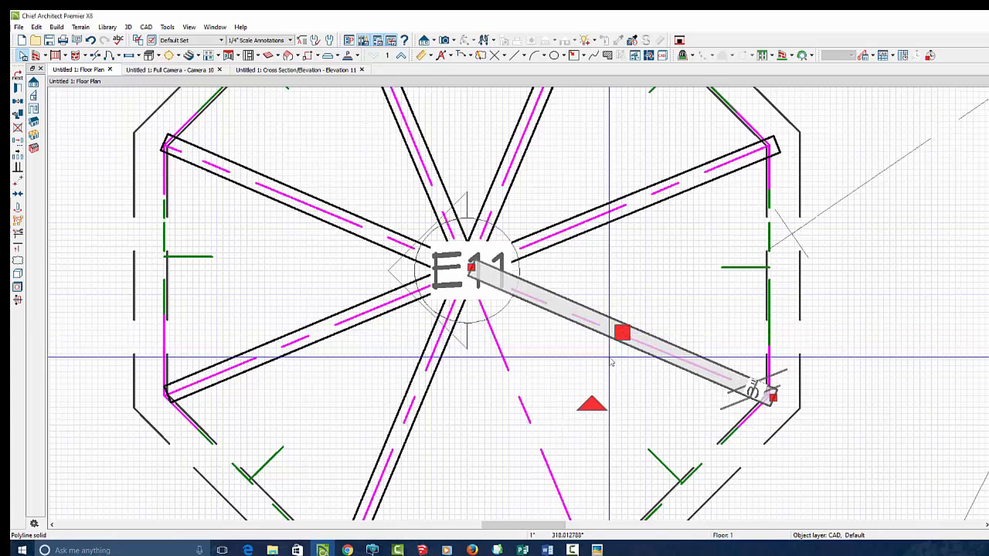
mouse_move(592, 404)
left_mouse_down()
mouse_move(601, 408)
mouse_move(590, 413)
left_mouse_up()
Step: Duplicate the lower right-side beam, then rotate and position the copy along the seam to the octagon's bottom-right corner
scroll(722, 287, "down", 3)
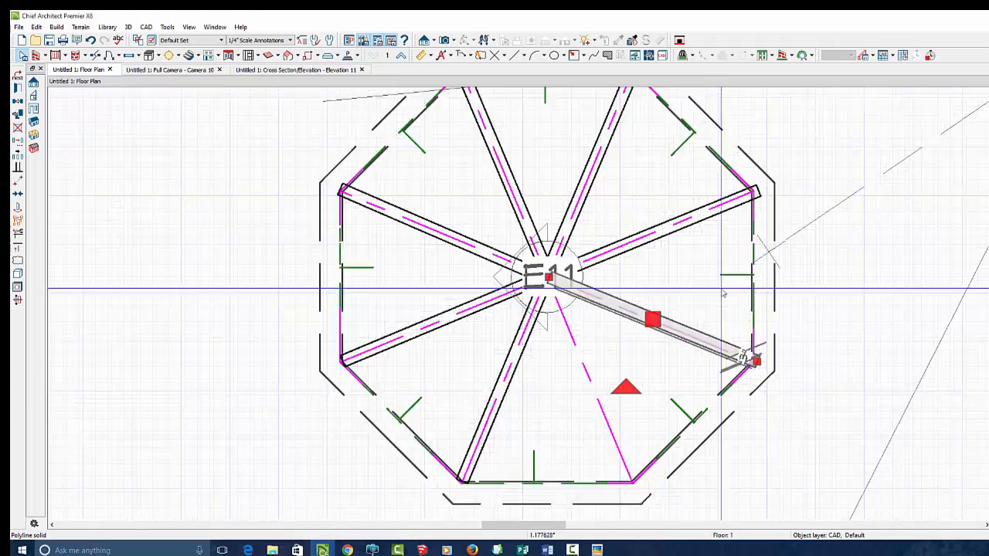
scroll(625, 371, "up", 3)
key("ctrl+c")
key("ctrl+v")
left_click(614, 330)
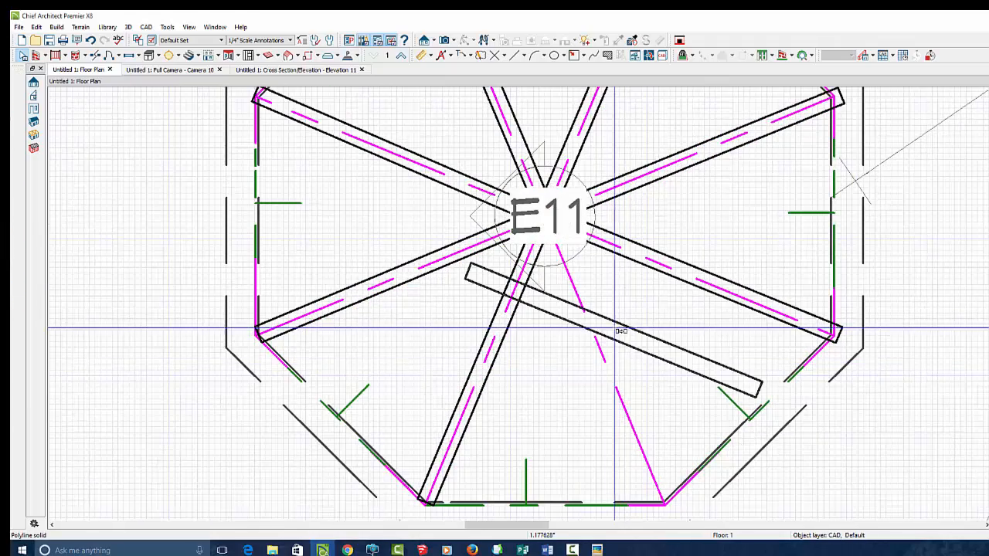
left_click(761, 390)
left_click_drag(584, 402, 541, 360)
scroll(666, 273, "down", 1)
left_click_drag(627, 315, 622, 340)
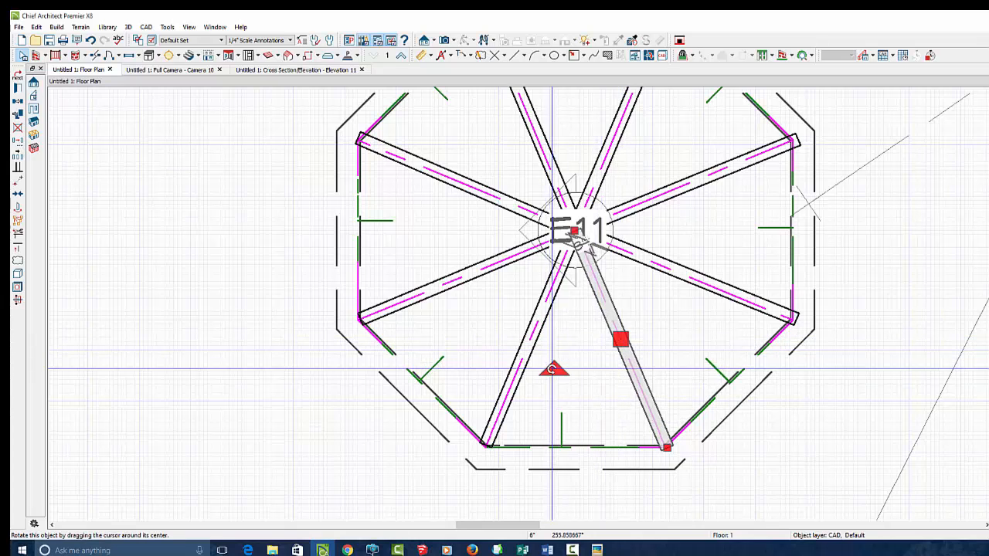
left_click_drag(553, 369, 544, 369)
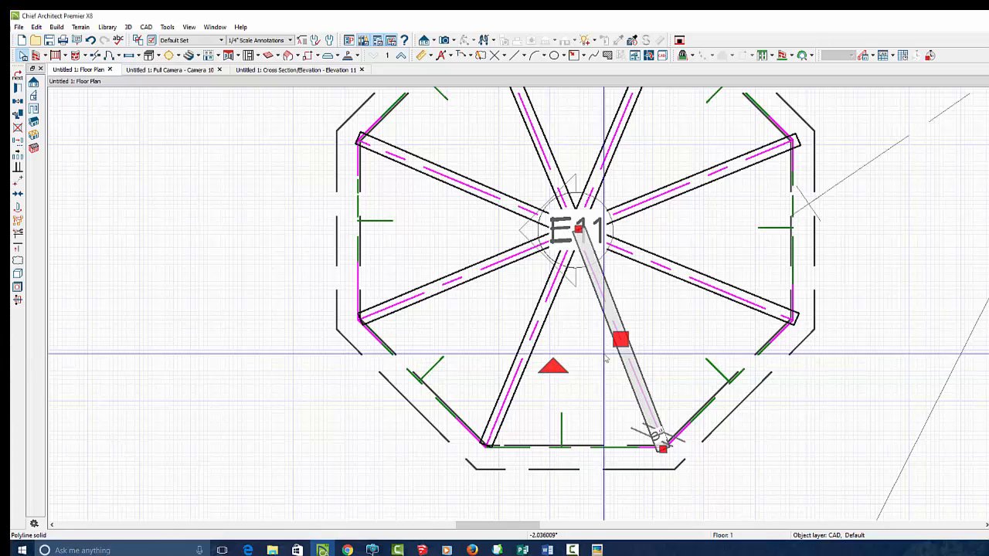
Step: Fine-tune the newest beam's position so it is centred on the seam running to the octagon's bottom-right corner
left_click_drag(621, 338, 620, 340)
scroll(601, 355, "up", 2)
left_click_drag(561, 358, 564, 359)
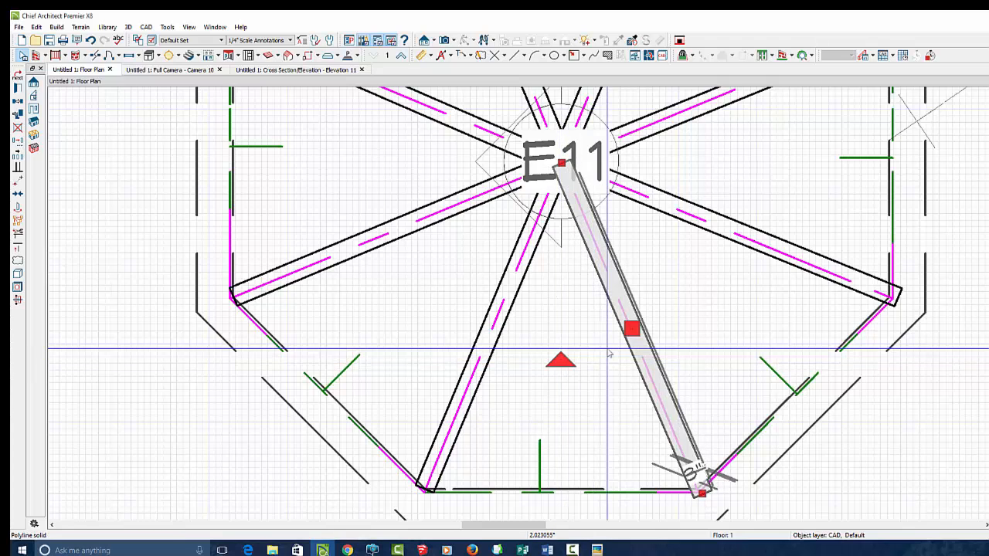
left_click_drag(631, 330, 631, 332)
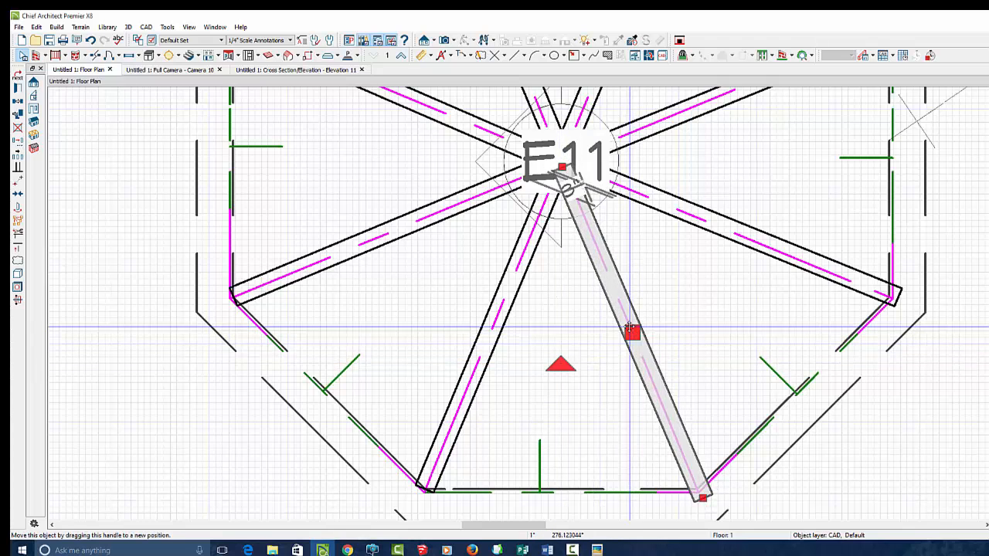
key("Escape")
scroll(617, 252, "down", 6)
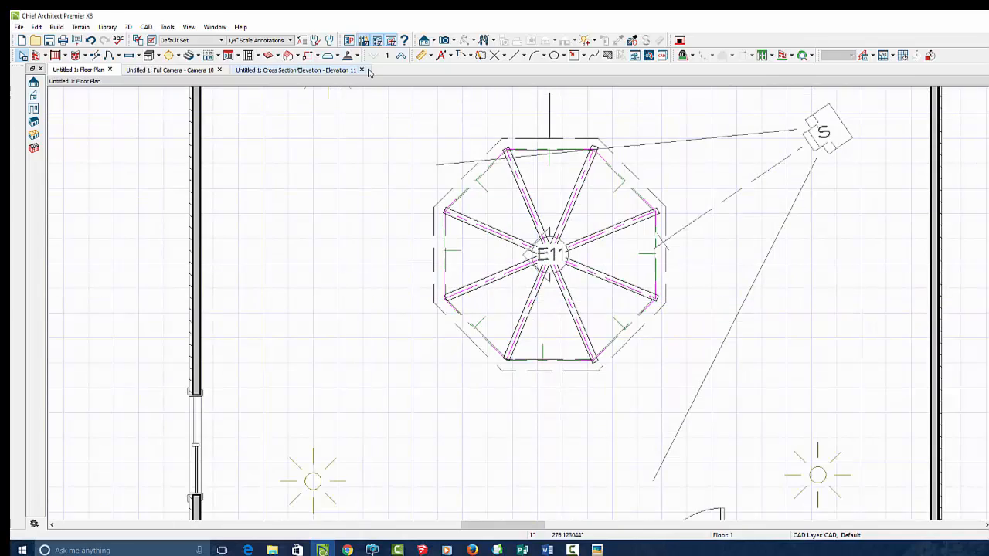
Step: Close the Elevation 11 view and check the beams against the ceiling seams in the full camera view
left_click(362, 70)
scroll(548, 252, "up", 4)
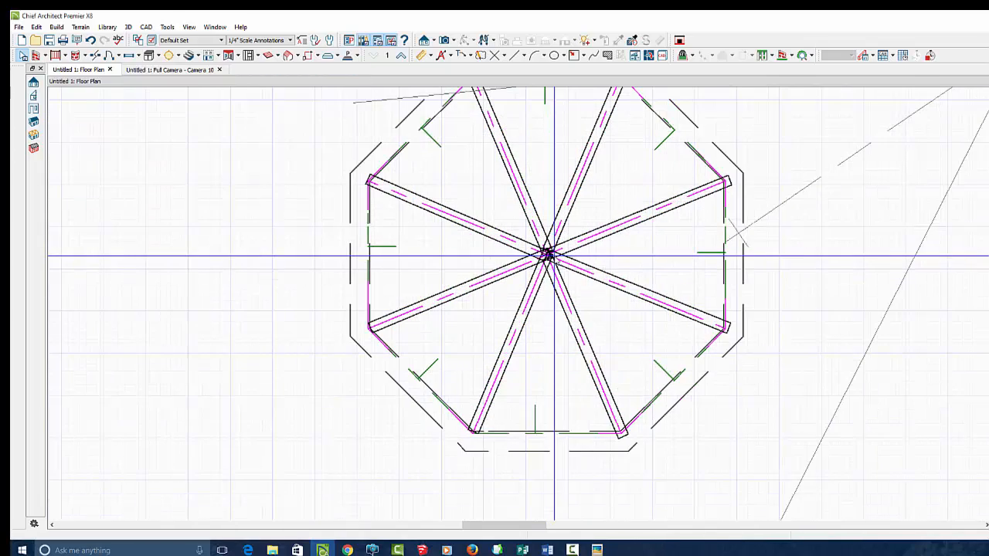
left_click(198, 71)
scroll(604, 212, "up", 2)
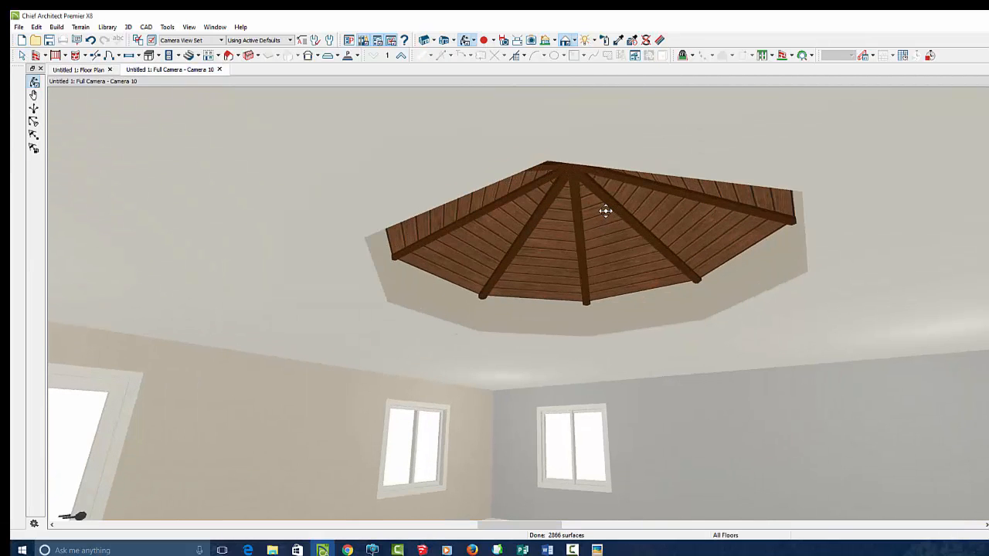
scroll(577, 192, "up", 3)
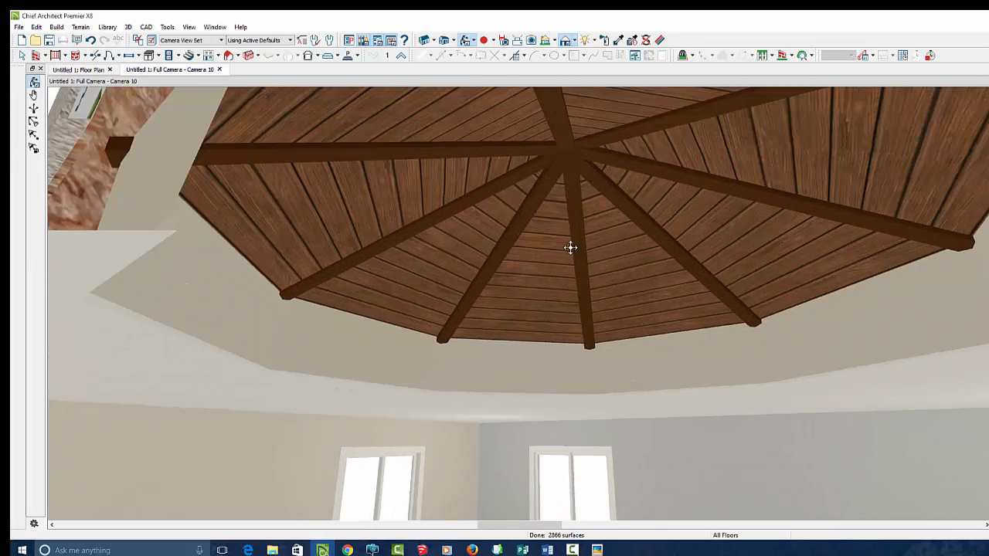
scroll(570, 246, "down", 3)
Step: Place an 8-sided regular polygon with 8" side length over the point where all the beams meet in the floor plan
left_click(79, 70)
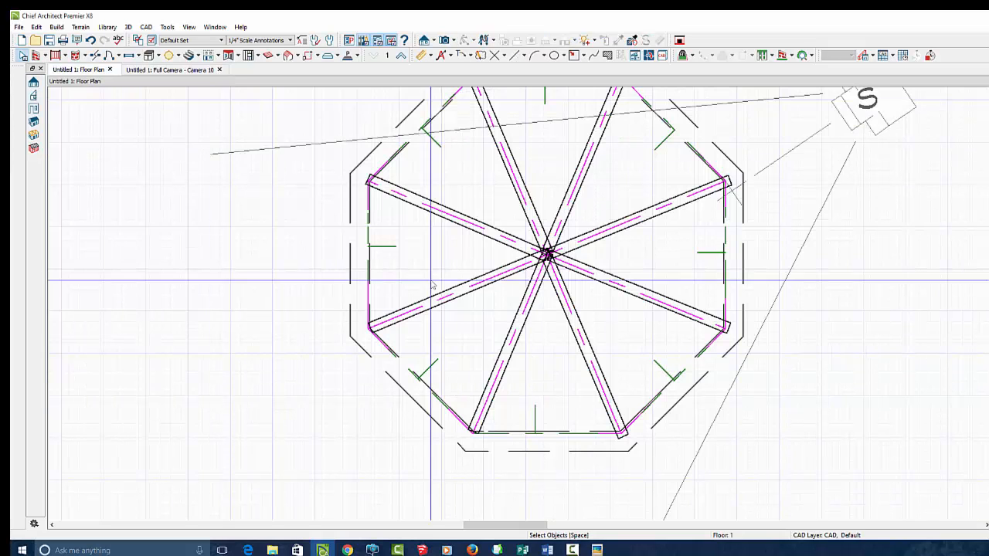
left_click(54, 27)
mouse_move(150, 28)
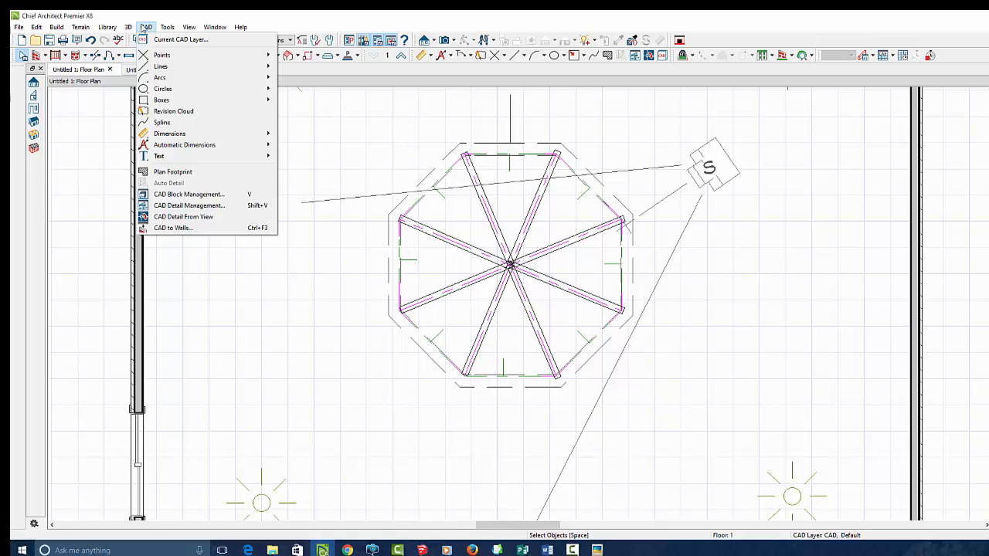
mouse_move(178, 99)
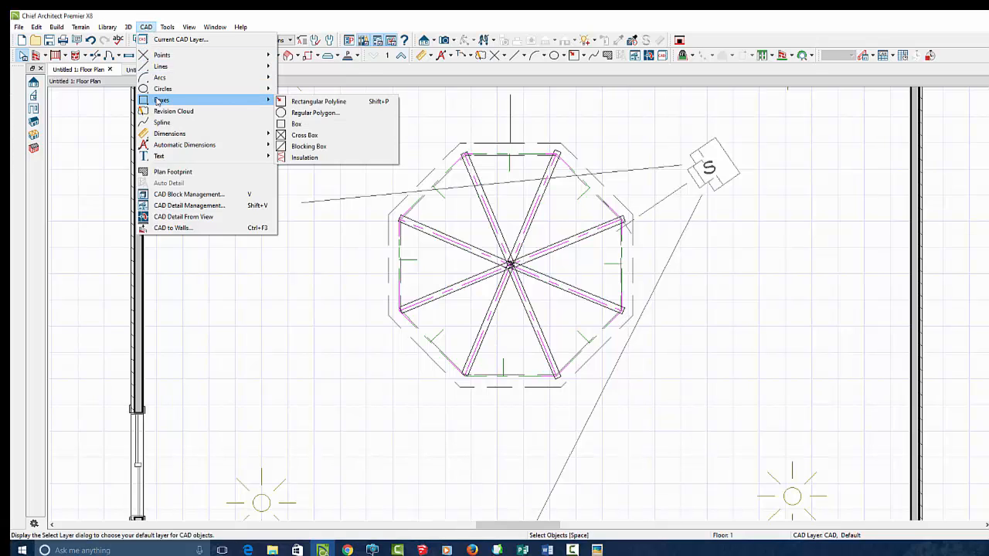
left_click(326, 116)
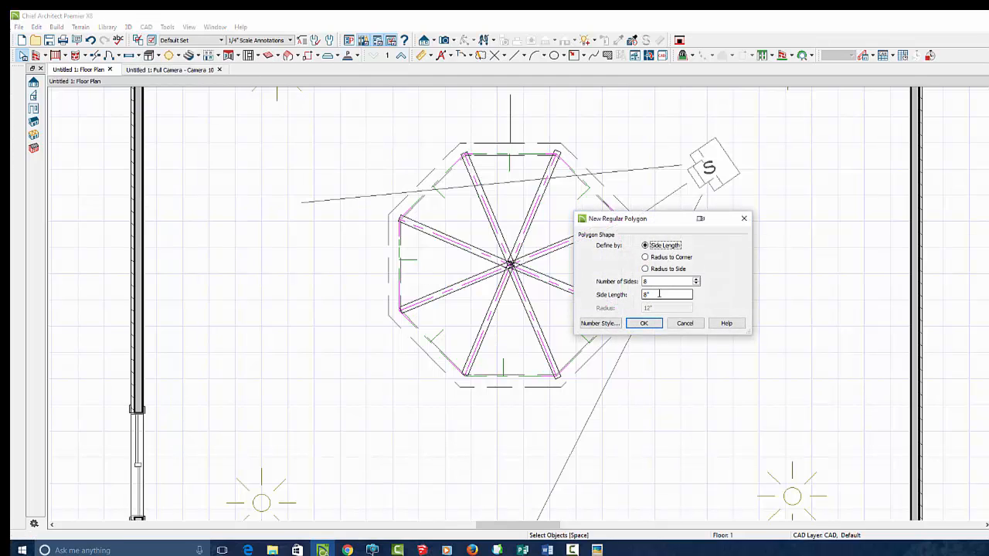
left_click(645, 323)
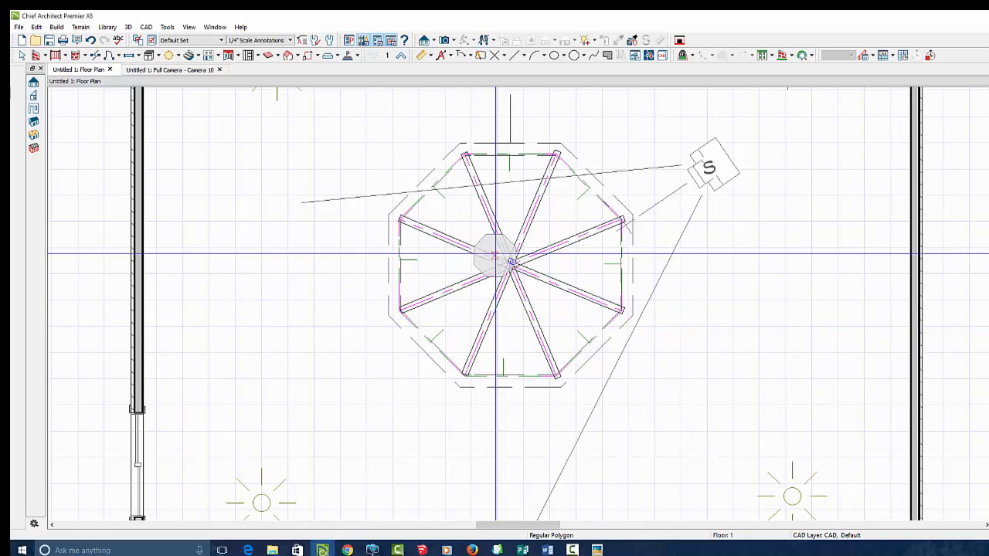
scroll(510, 265, "up", 2)
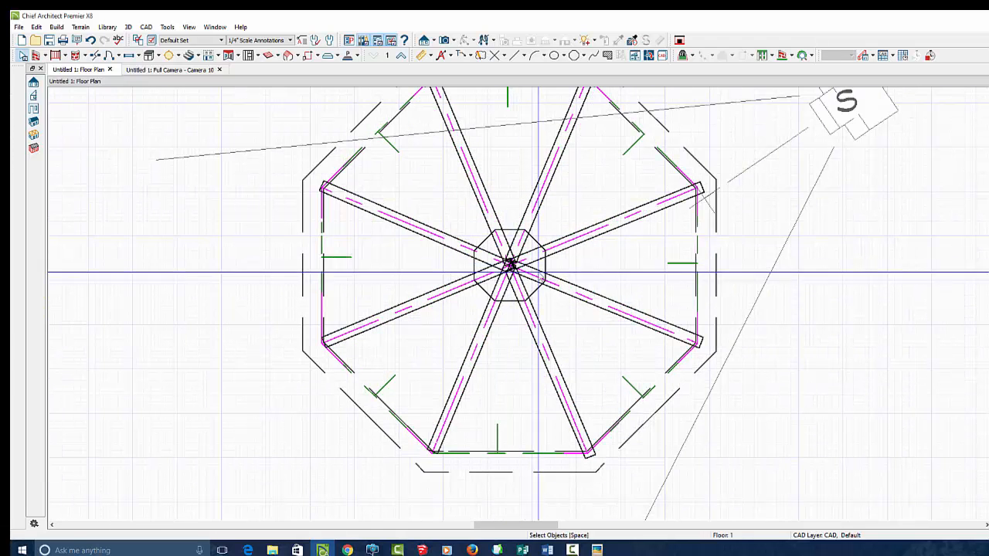
Step: Convert the central octagonal polyline to a custom countertop with a 4" thickness
left_click(509, 265)
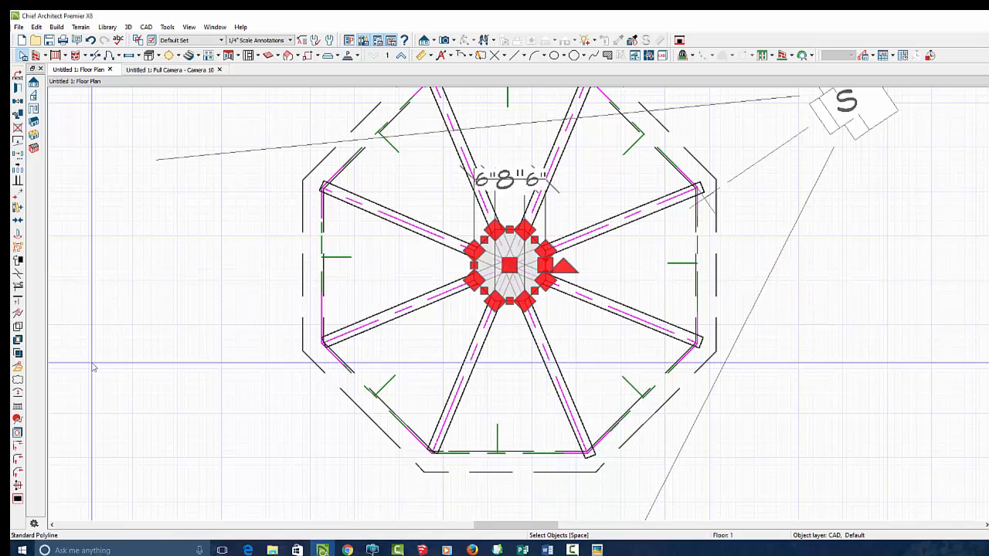
left_click(18, 369)
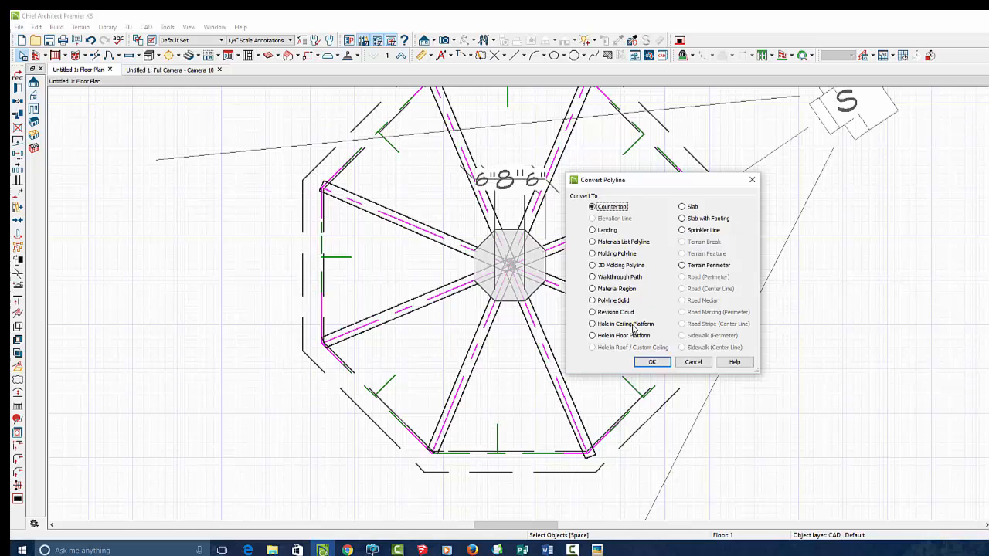
left_click(649, 362)
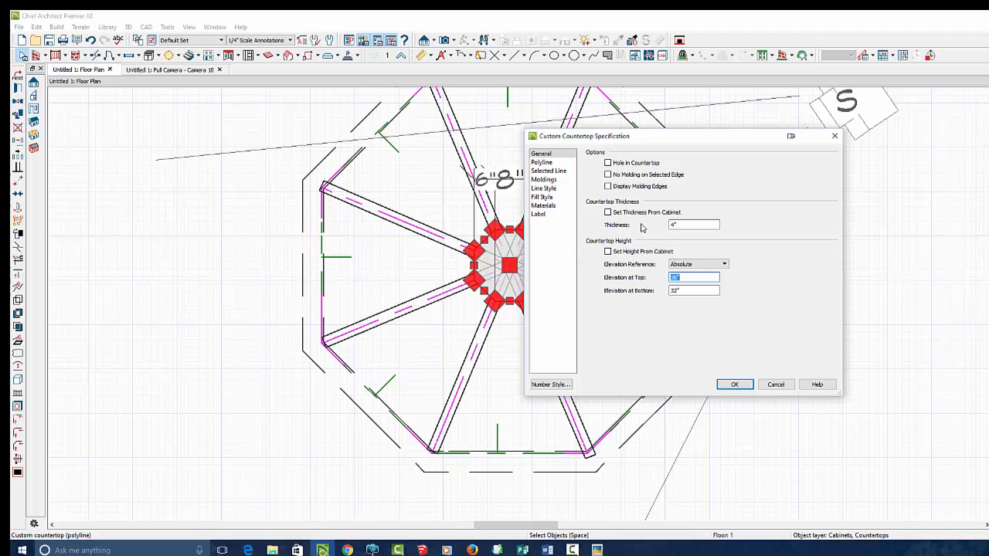
Step: Add the CA-41 edge molding to the countertop at 5 1/2" height and 2" width, with Retain Aspect Ratio off
left_click(542, 162)
left_click(546, 170)
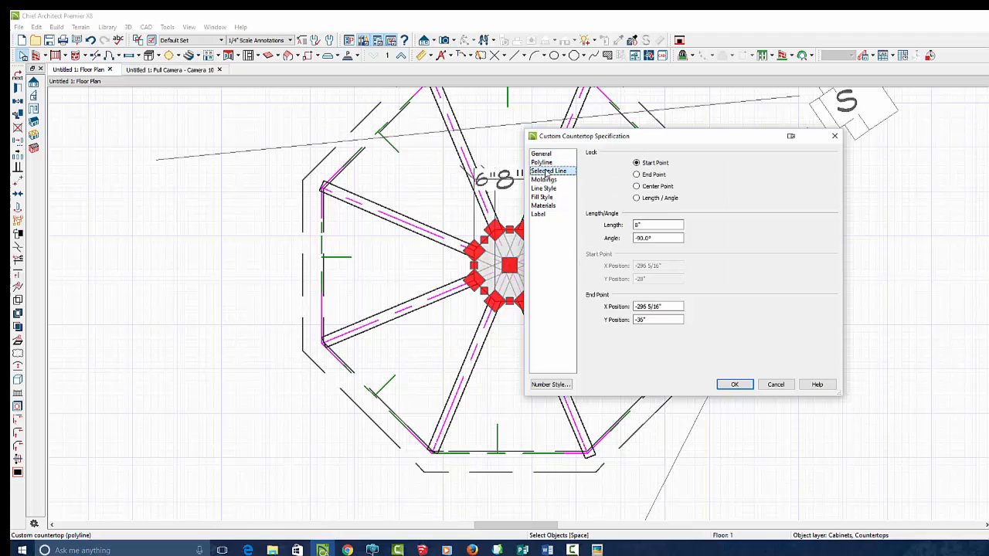
left_click(545, 179)
left_click(681, 181)
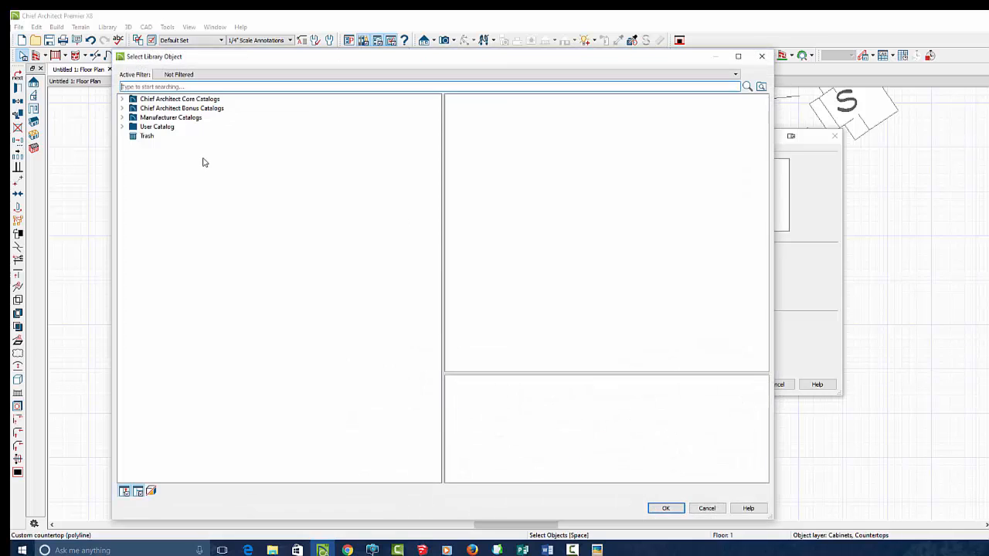
left_click(122, 99)
left_click(133, 109)
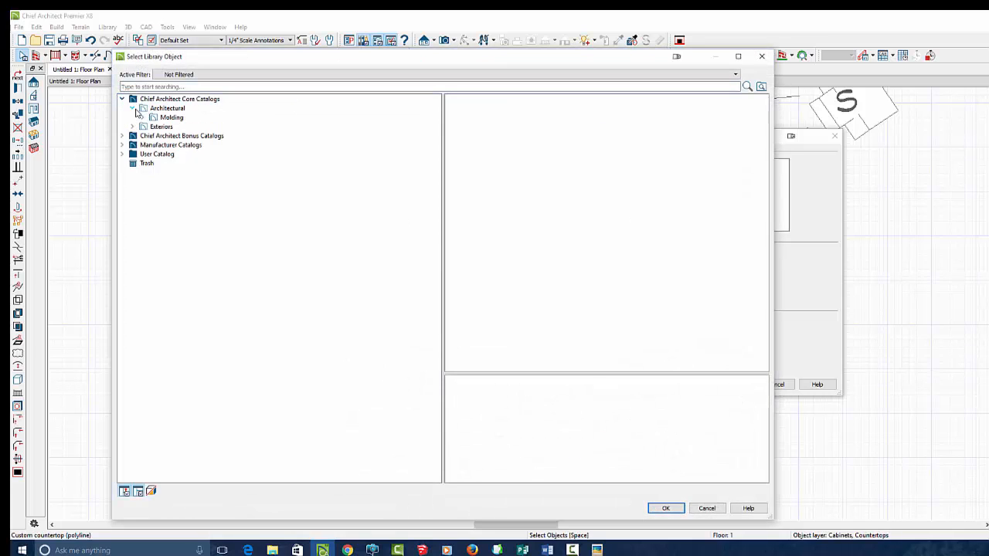
left_click(143, 118)
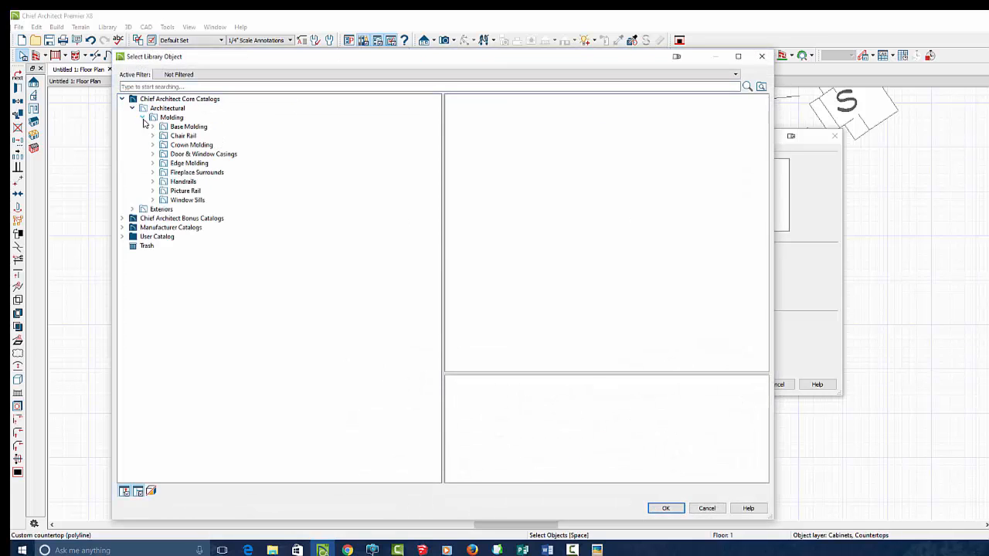
left_click(196, 164)
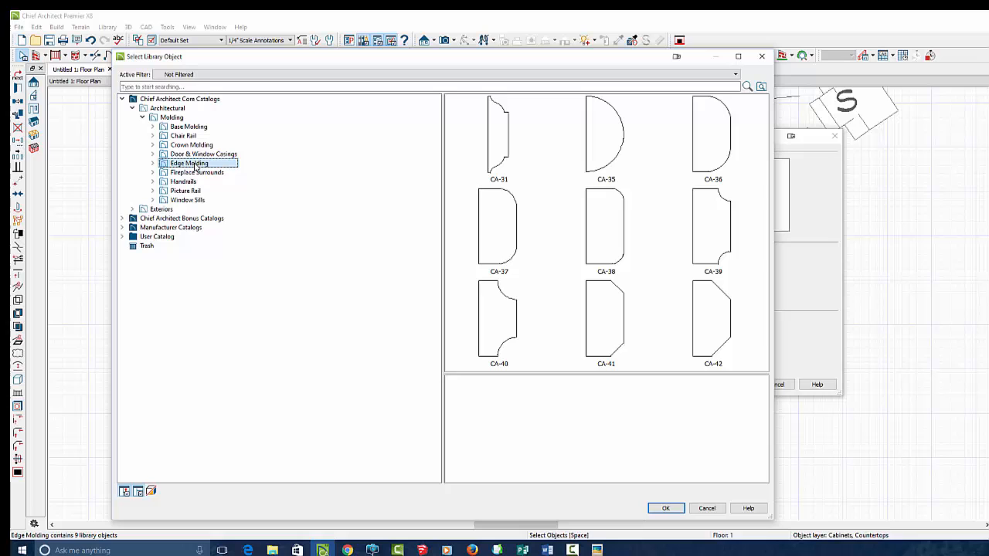
left_click(609, 313)
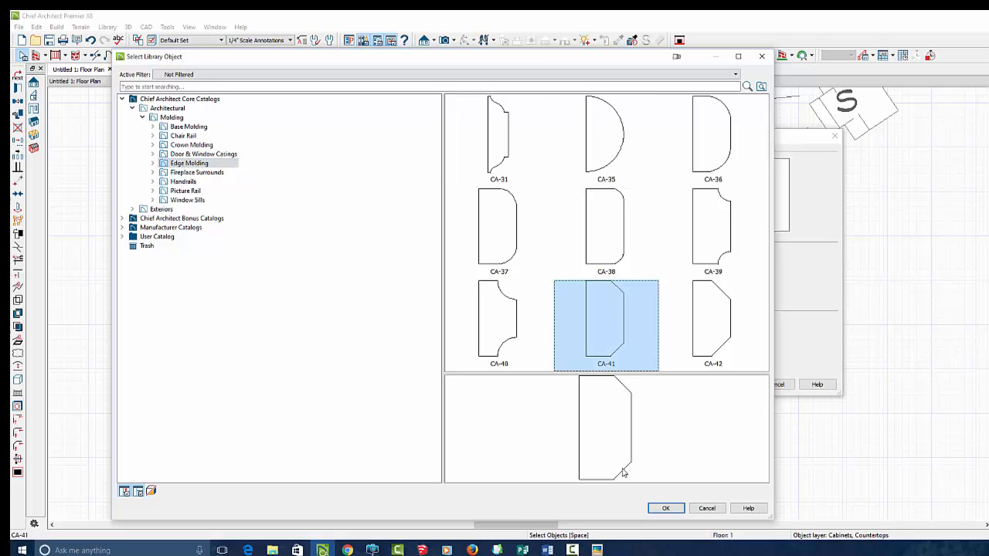
left_click(663, 509)
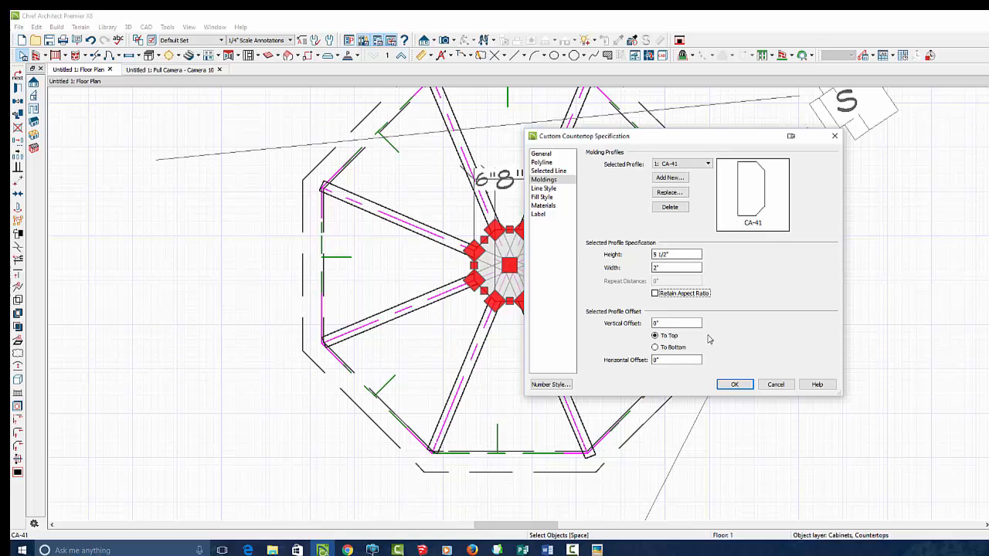
left_click(734, 385)
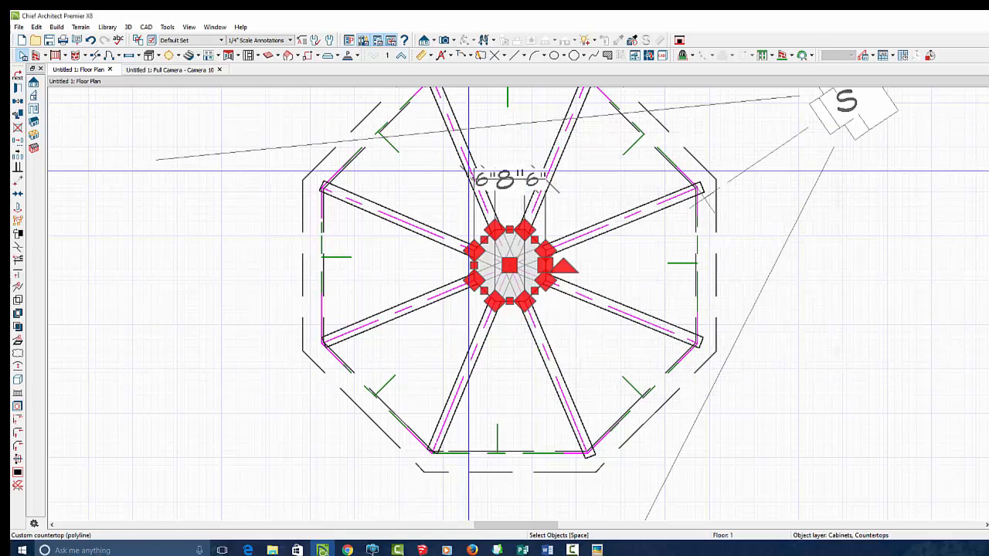
Step: Raise the octagonal countertop in the camera view to the vault's peak, with its underside at about 126 15/16"
left_click(189, 70)
left_click_drag(549, 241, 583, 199)
scroll(583, 445, "down", 2)
key("space")
left_click(587, 457)
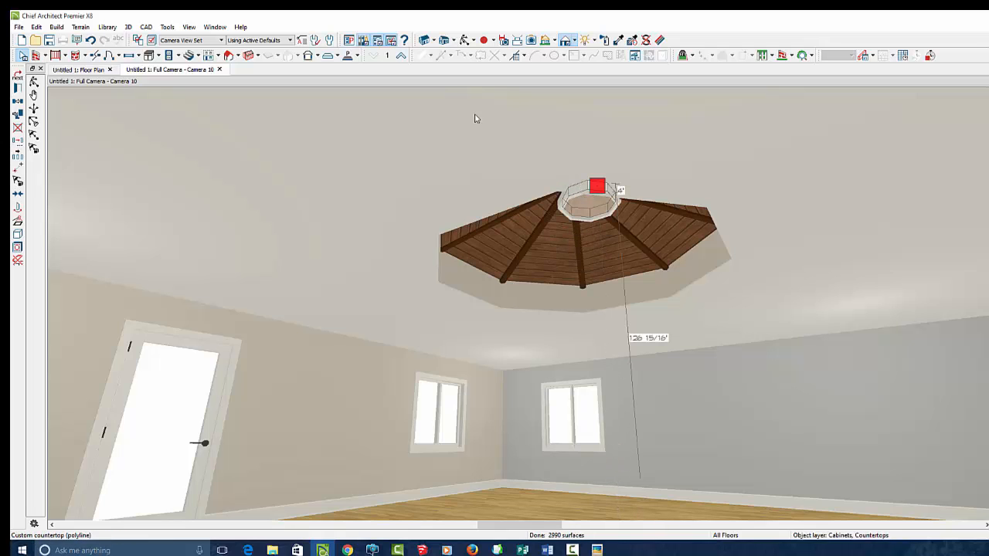
Step: Recentre the octagonal countertop on the beams' intersection in the floor plan
left_click(84, 70)
scroll(509, 253, "up", 4)
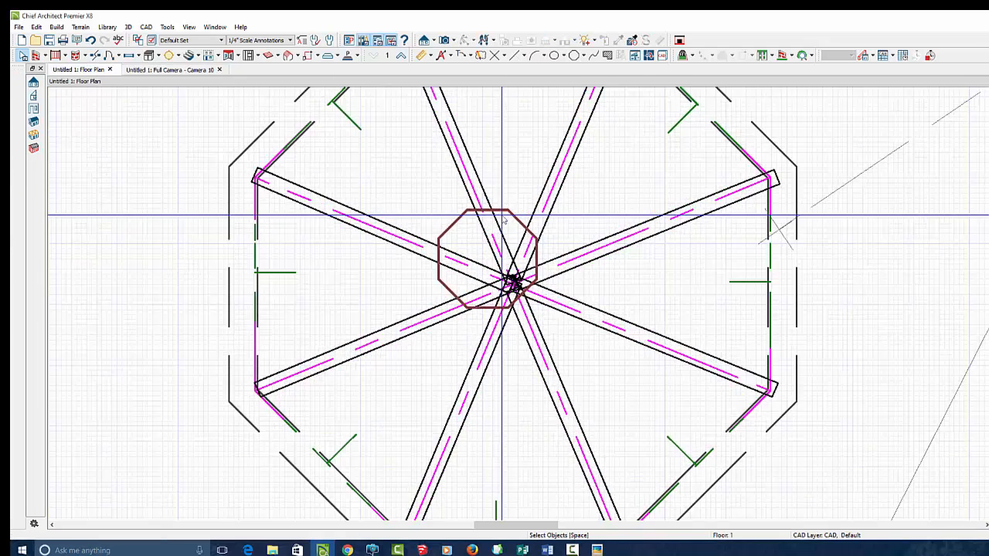
left_click_drag(479, 274, 517, 310)
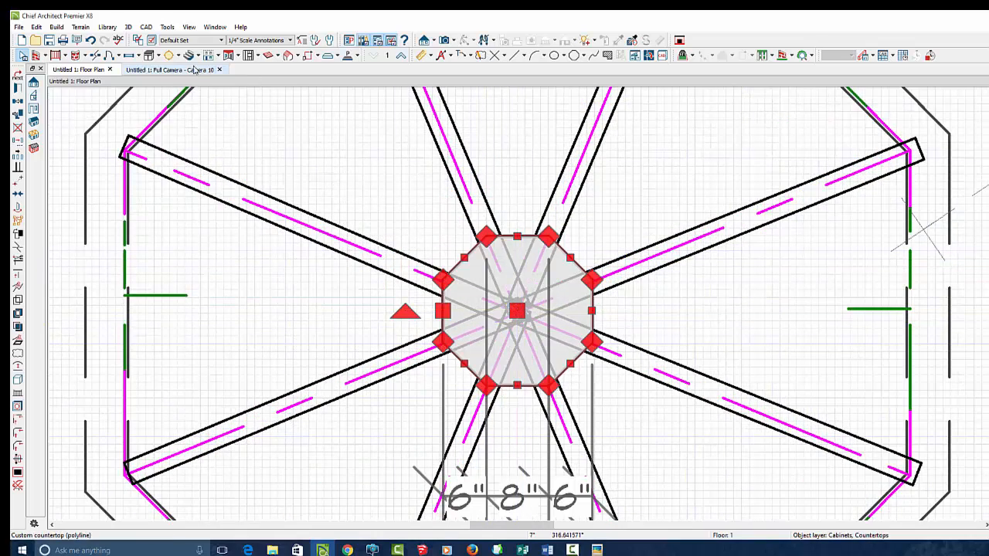
Step: Set the octagonal countertop's elevation at top to 132"
left_click(172, 70)
scroll(591, 211, "up", 5)
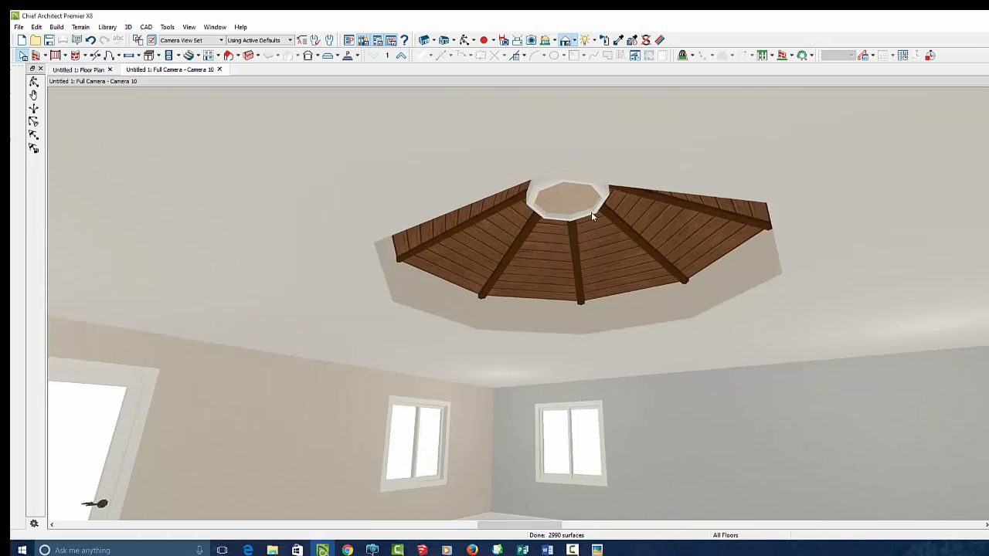
left_click(530, 163)
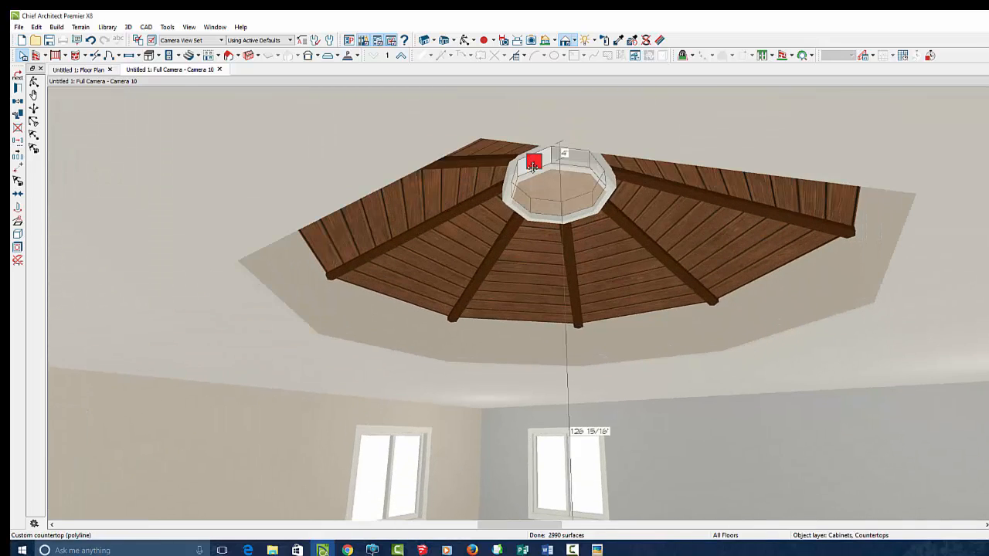
left_click(17, 88)
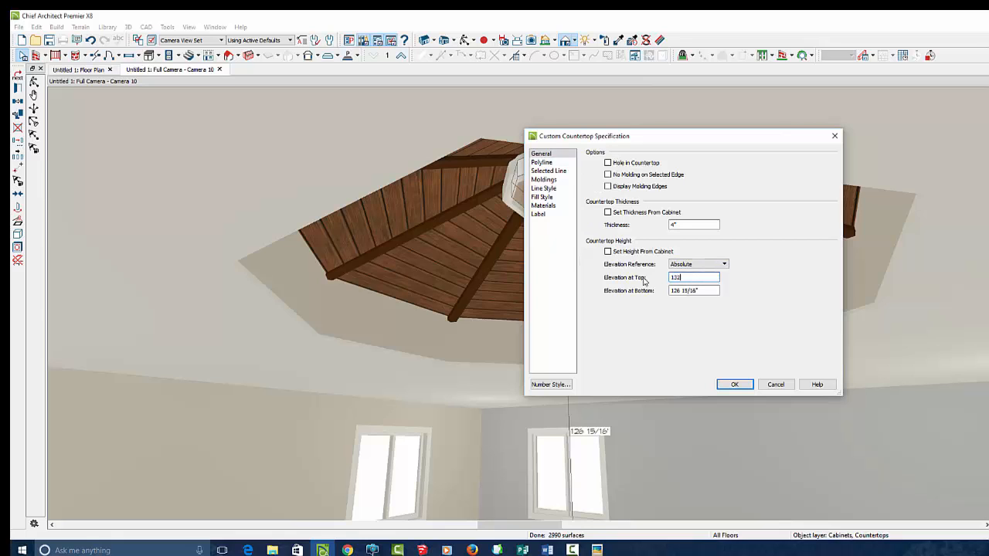
key("Return")
Step: Paint the octagonal countertop and its molding with the beams' Color - Coffee material
left_click(604, 40)
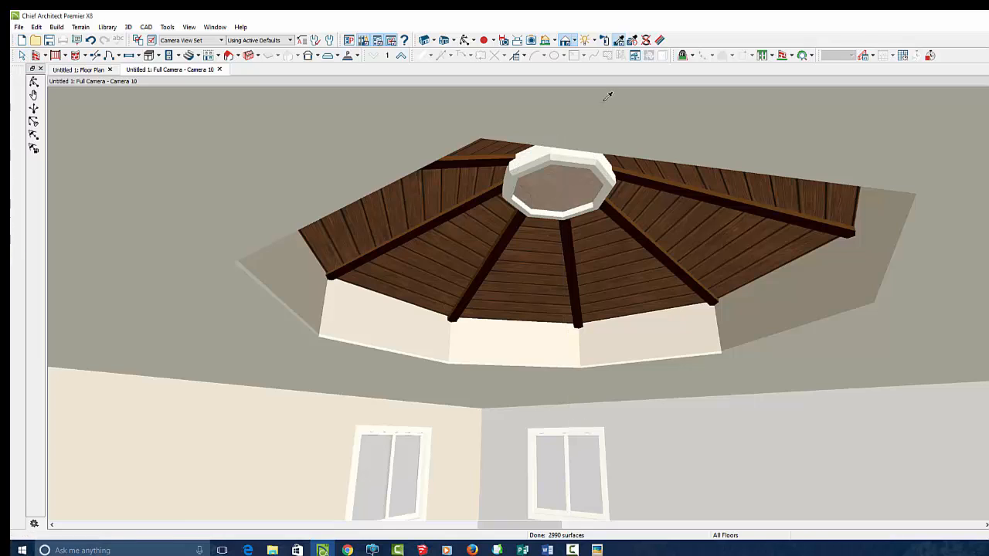
left_click(579, 163)
key("space")
Step: Set the octagonal countertop's elevation at top to 133"
double_click(578, 202)
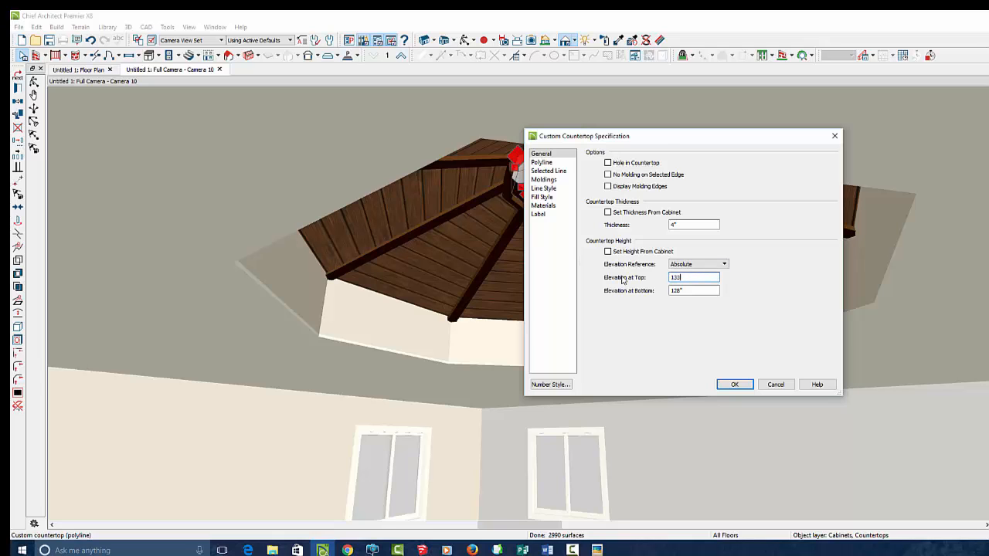
type("123")
key("Return")
key("Escape")
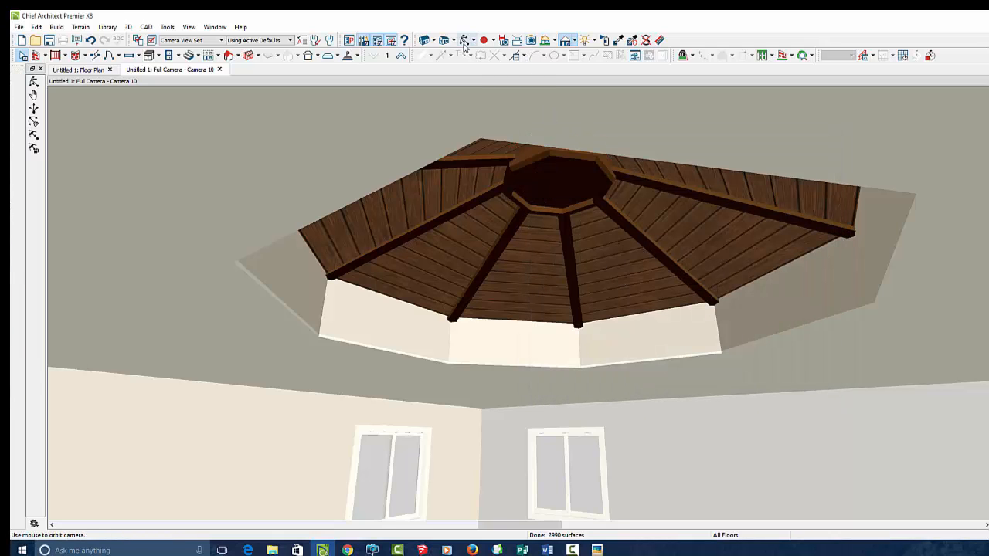
Step: Apply the Color - Coffee material to the middle far vertical side of the ceiling recess below the beams
left_click_drag(468, 126, 580, 366)
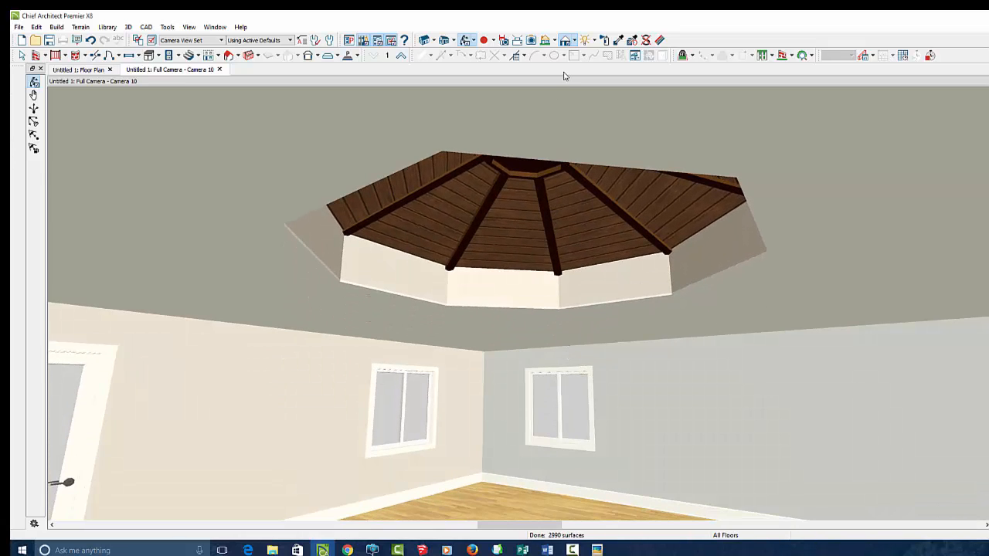
left_click(618, 40)
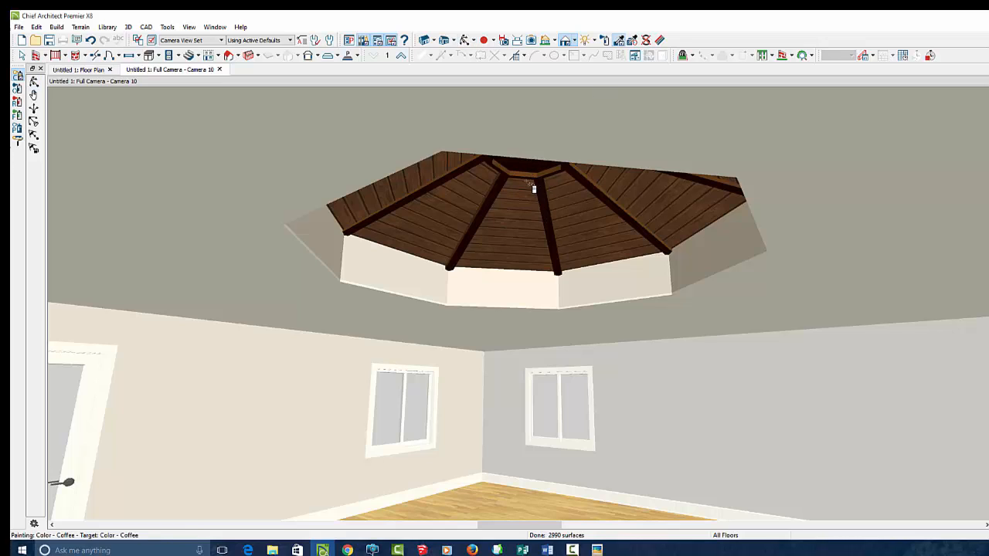
left_click(511, 299)
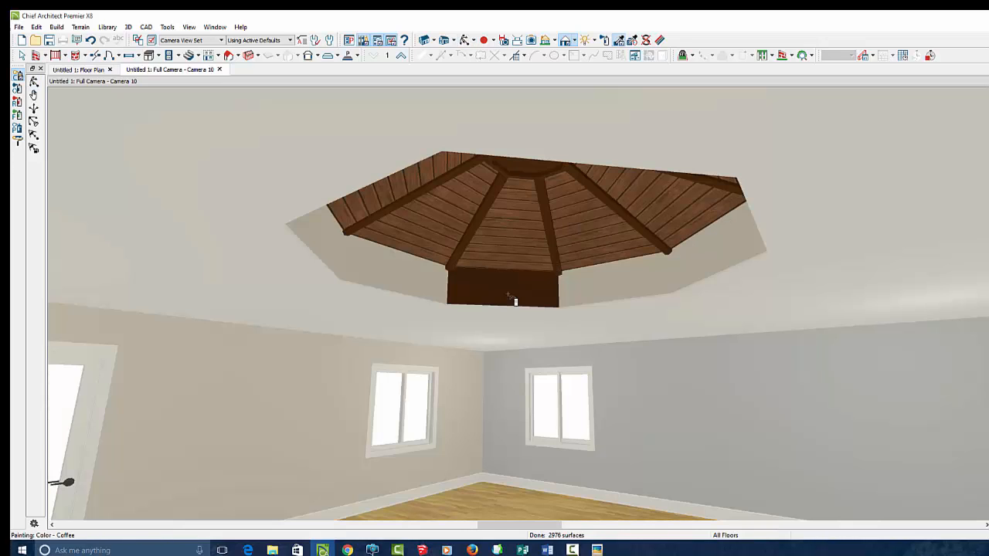
Step: Apply the Color - Coffee material to the two ceiling recess sides on each side of the painted middle one
left_click(659, 271)
left_click(681, 267)
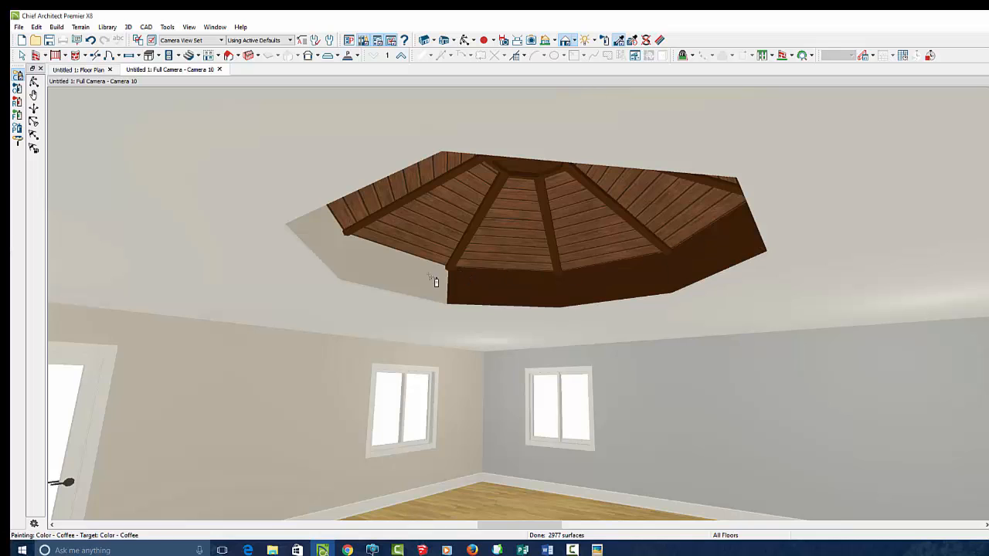
left_click(340, 253)
left_click(340, 244)
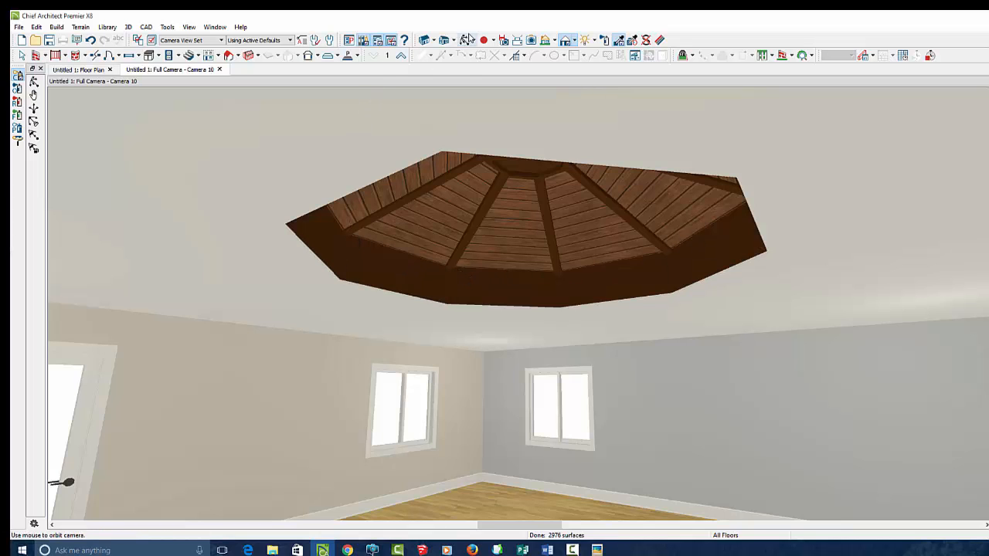
Step: Paint the three remaining unpainted vertical sides of the octagonal ceiling recess with the Color - Coffee material
left_click(465, 40)
scroll(400, 407, "up", 3)
left_click_drag(399, 399, 654, 370)
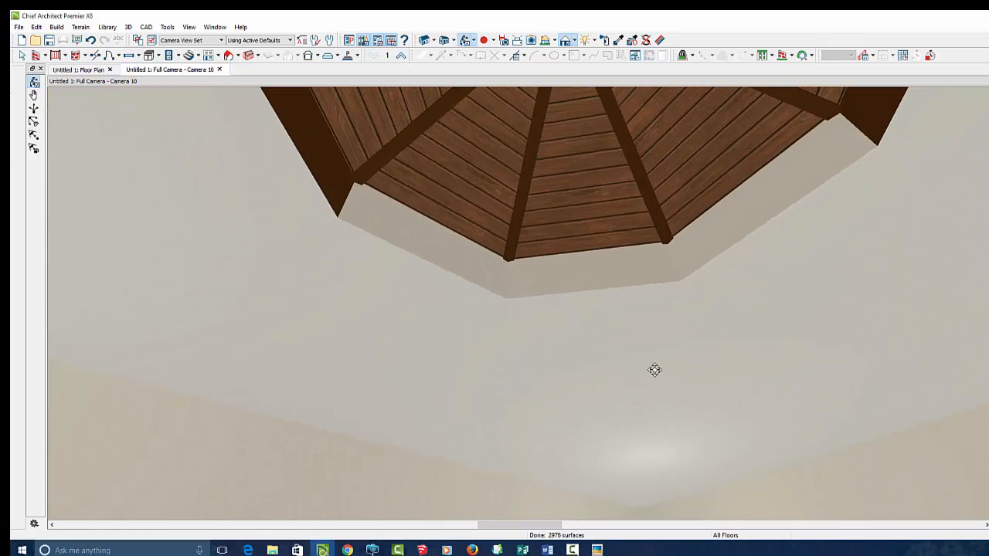
left_click(618, 39)
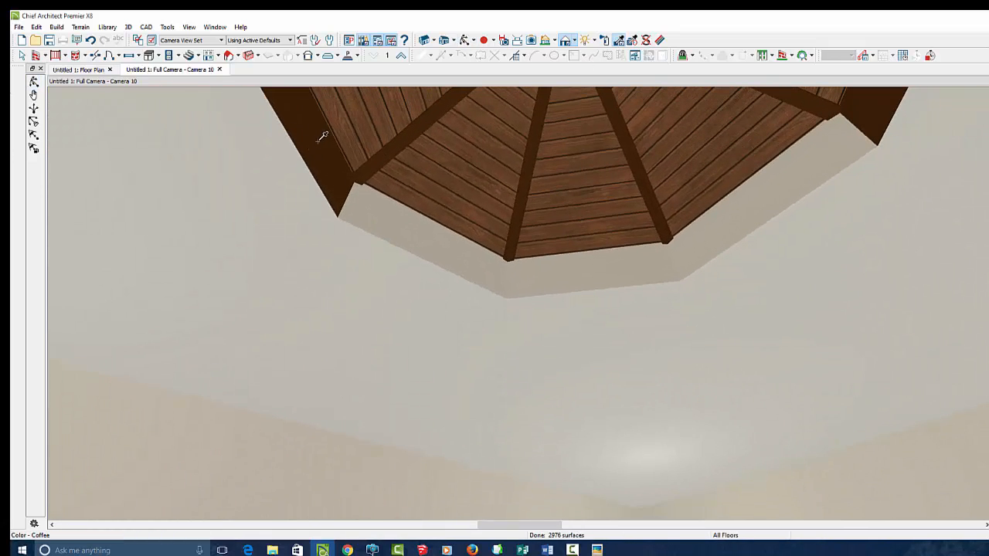
left_click(398, 230)
left_click(579, 284)
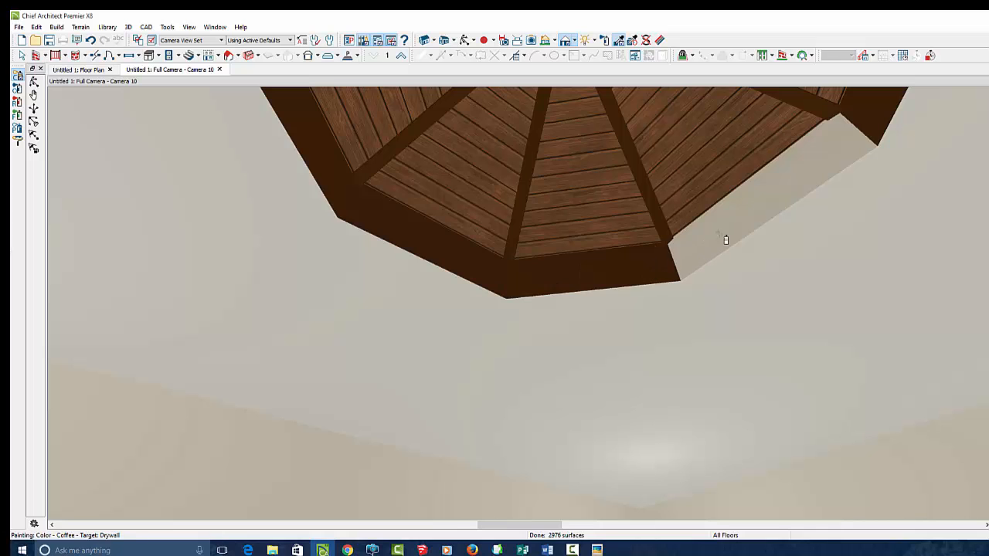
left_click(718, 232)
Step: Examine the painted octagonal ceiling recess from several angles in the room, and close the camera view to return to the floor plan
left_click(464, 39)
mouse_move(747, 341)
left_mouse_down()
mouse_move(630, 286)
mouse_move(386, 286)
mouse_move(410, 382)
mouse_move(569, 267)
mouse_move(486, 319)
mouse_move(482, 270)
mouse_move(476, 276)
left_mouse_up()
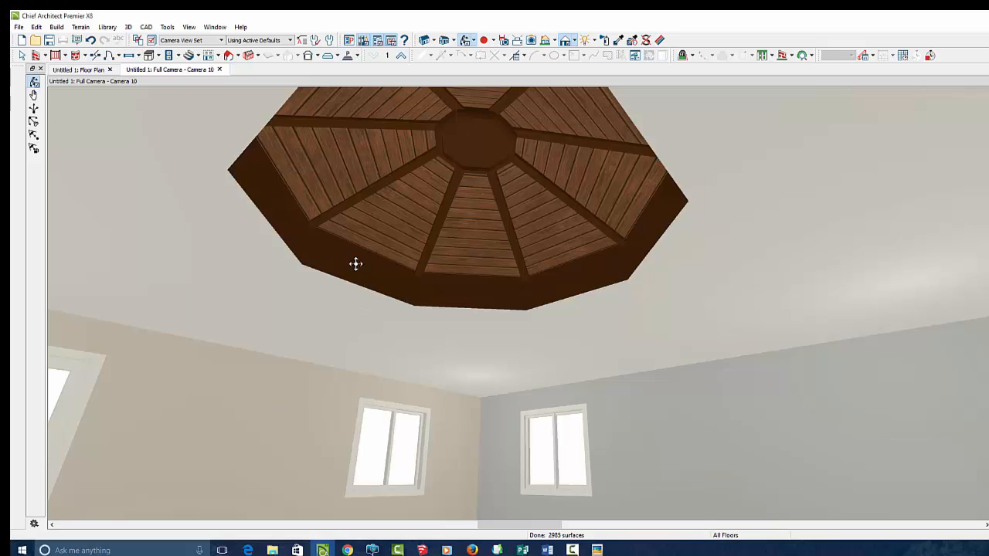
left_click_drag(696, 416, 677, 450)
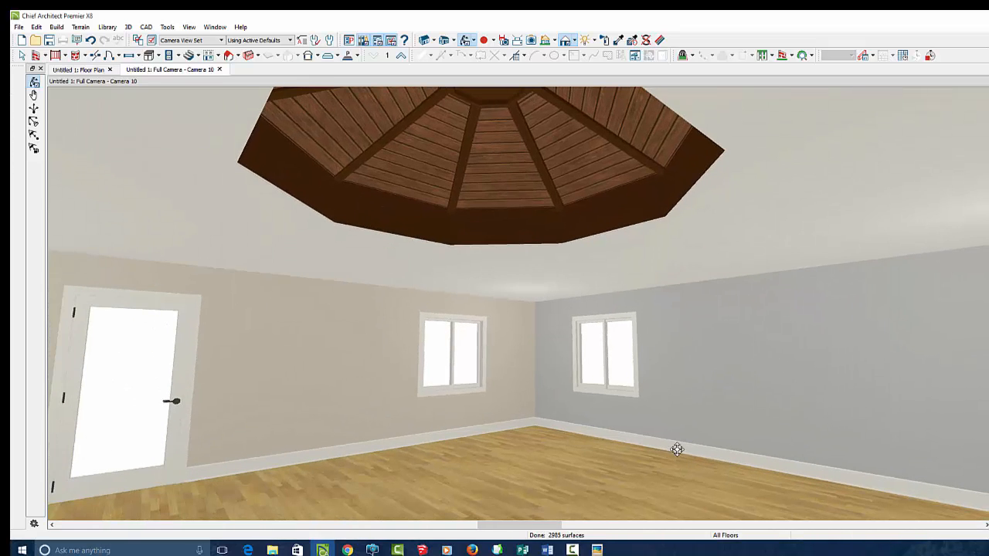
left_click_drag(551, 471, 485, 378)
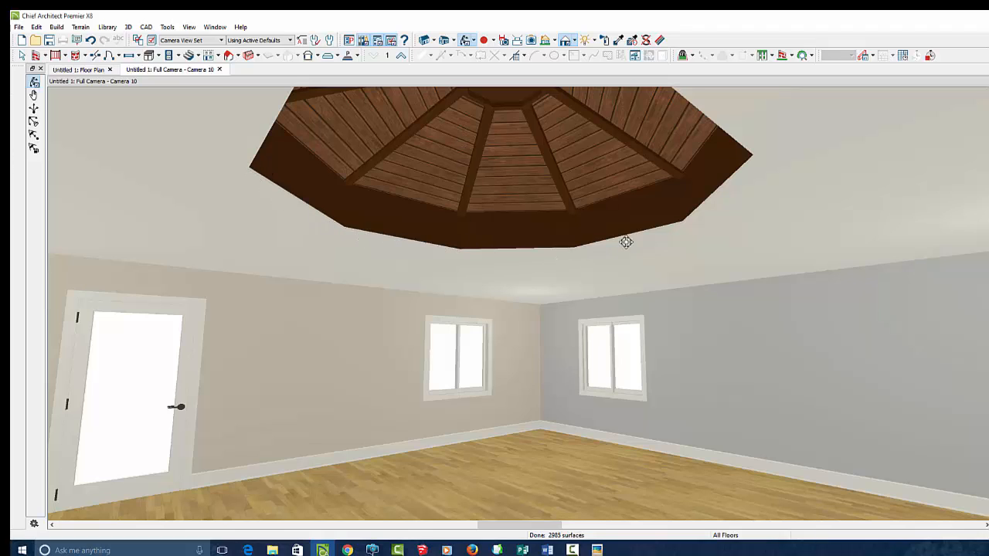
left_click_drag(551, 313, 392, 133)
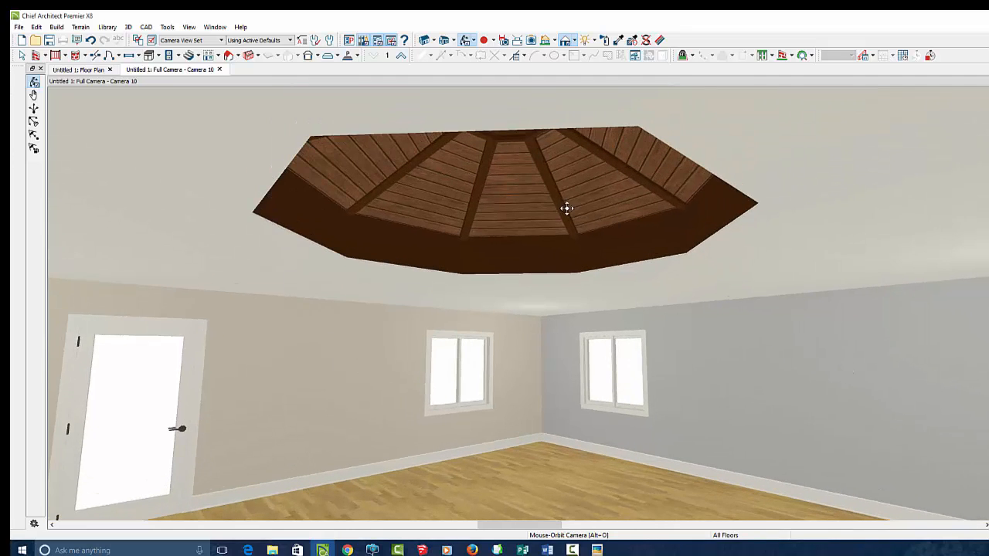
left_click(219, 69)
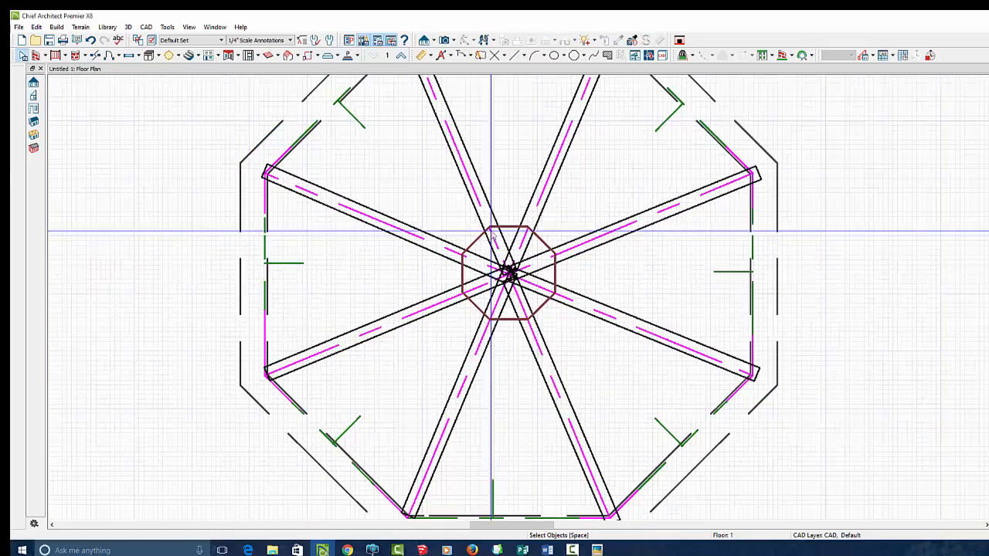
scroll(493, 234, "down", 3)
scroll(565, 205, "up", 1)
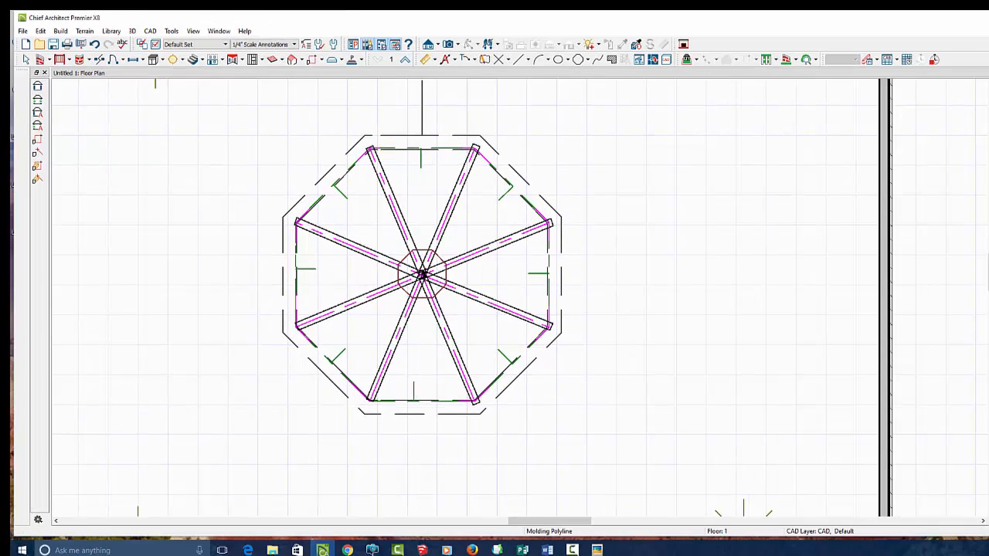
Step: Browse the library's Door & Window Casings moldings and pick the CA-12 profile
left_click_drag(988, 231, 986, 231)
left_click(733, 154)
left_click(754, 179)
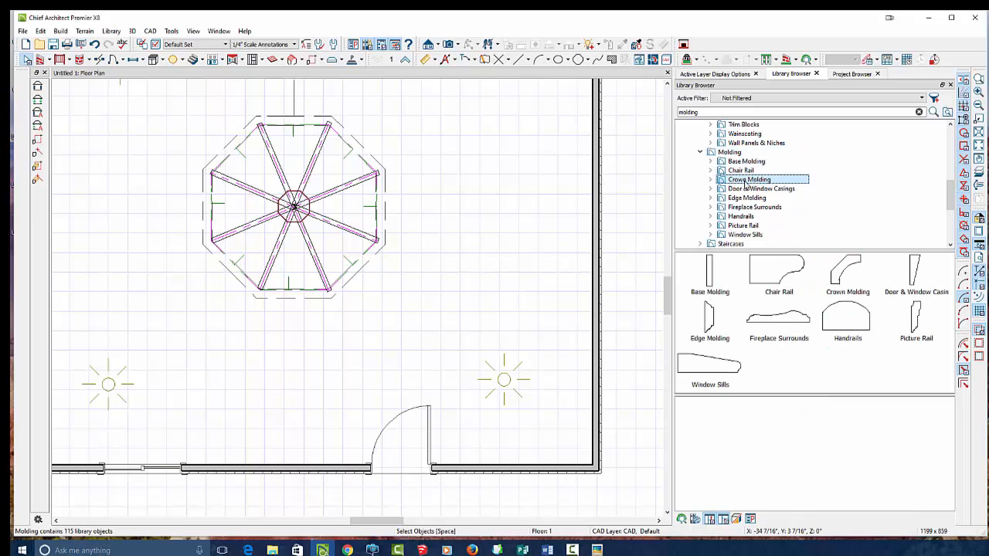
left_click(782, 188)
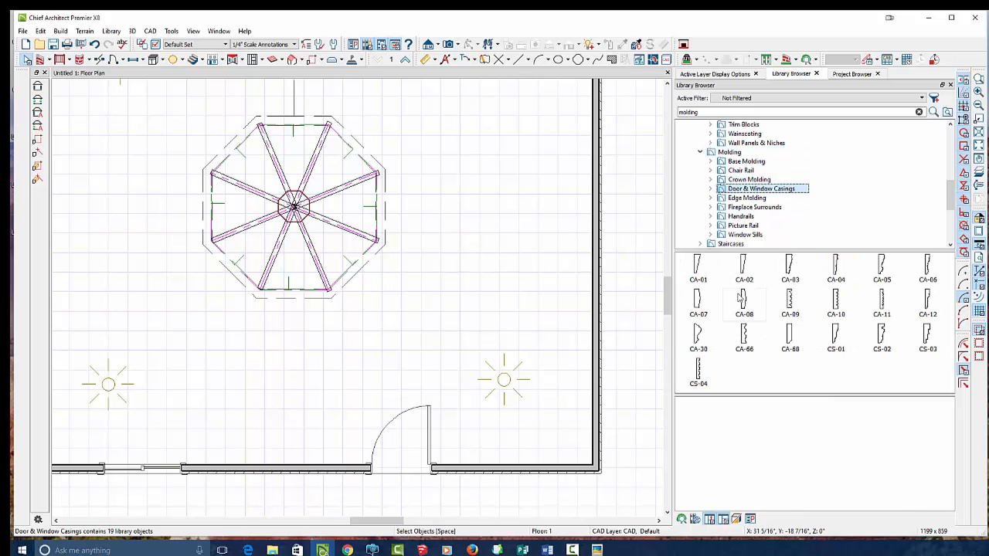
left_click(835, 333)
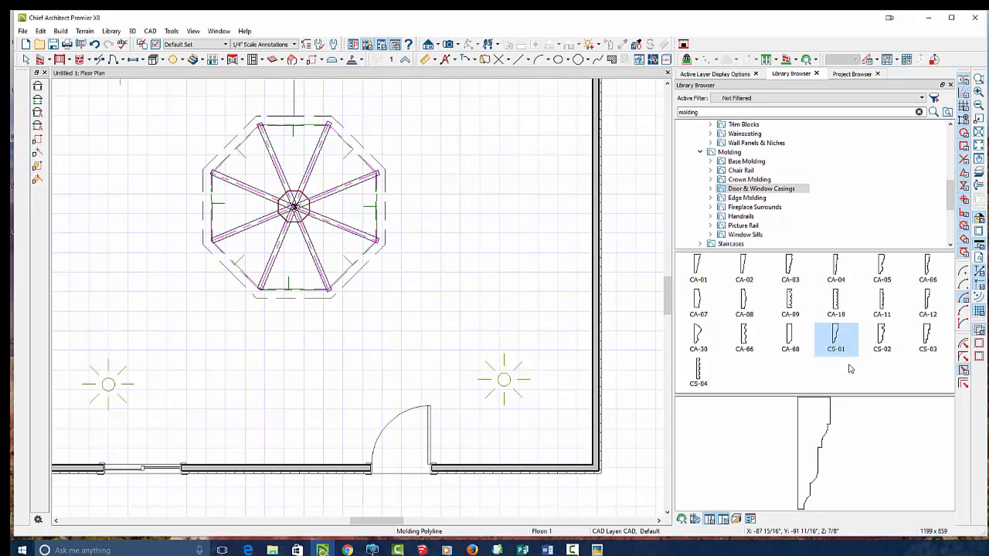
left_click(928, 304)
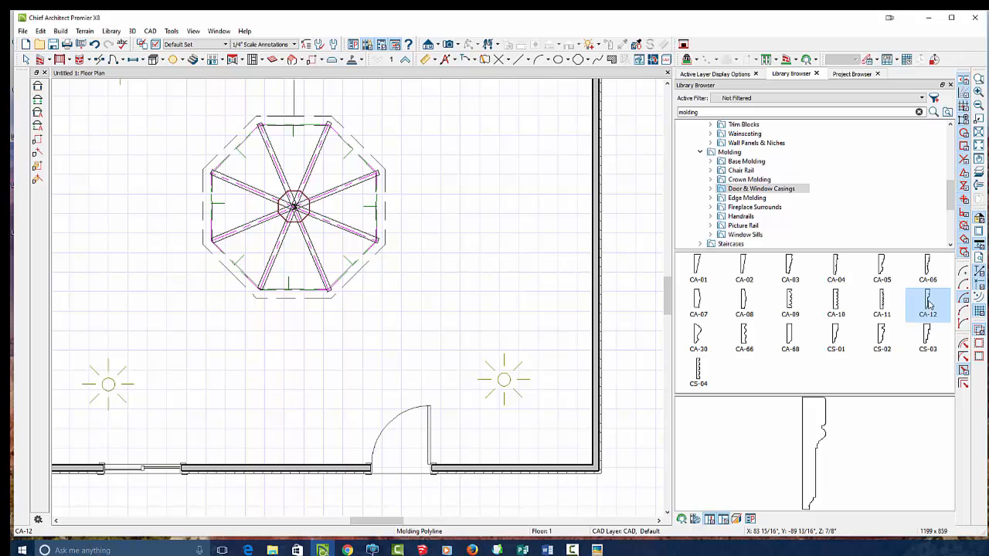
scroll(363, 291, "down", 3)
scroll(346, 266, "up", 2)
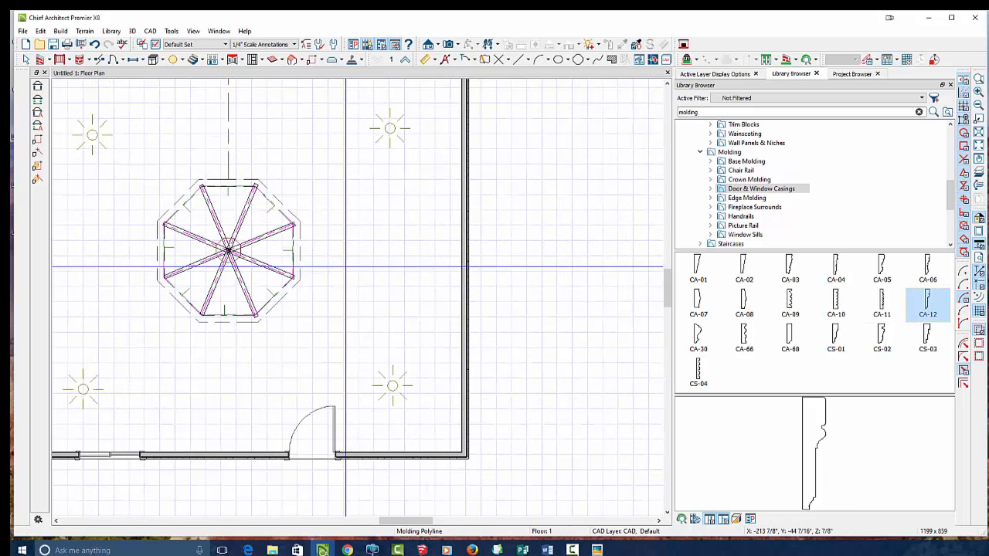
scroll(345, 266, "up", 2)
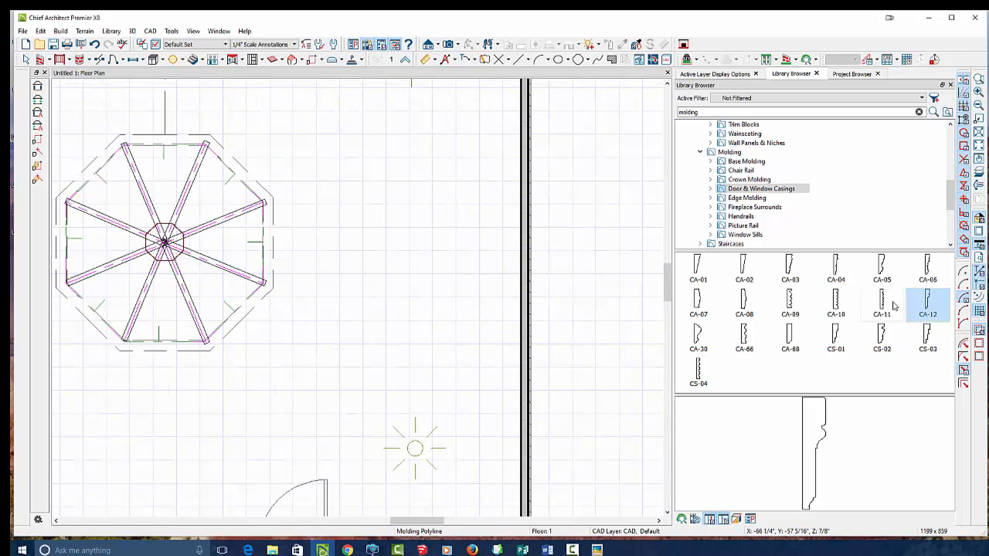
Step: Place the CA-12 casing as a molding profile in the empty plan area outside the room's exterior wall
right_click(922, 303)
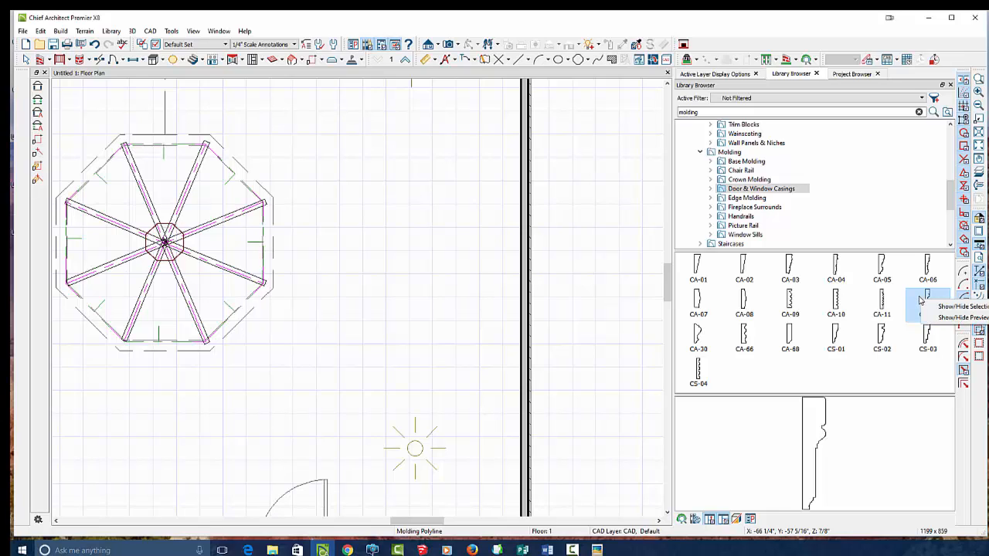
double_click(755, 190)
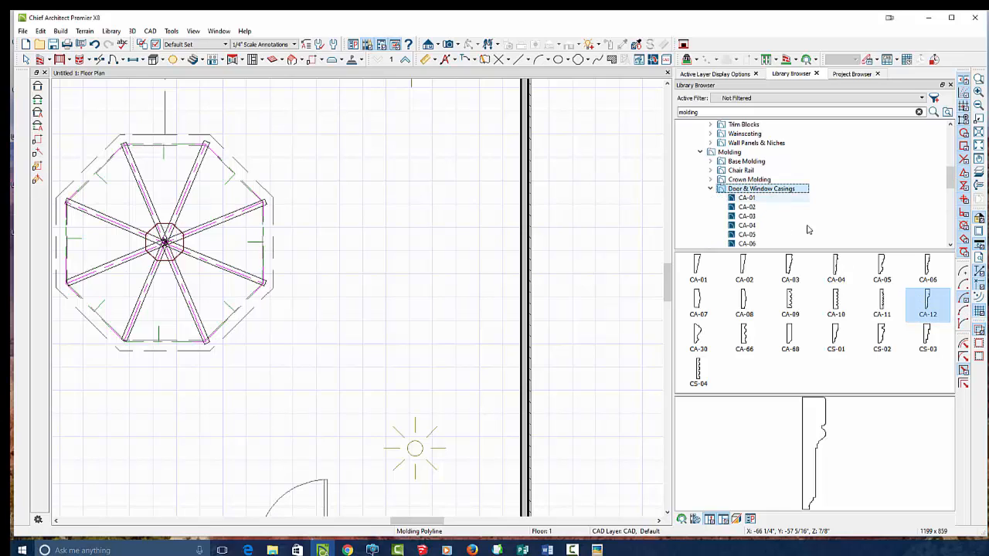
scroll(740, 216, "down", 4)
left_click(765, 198)
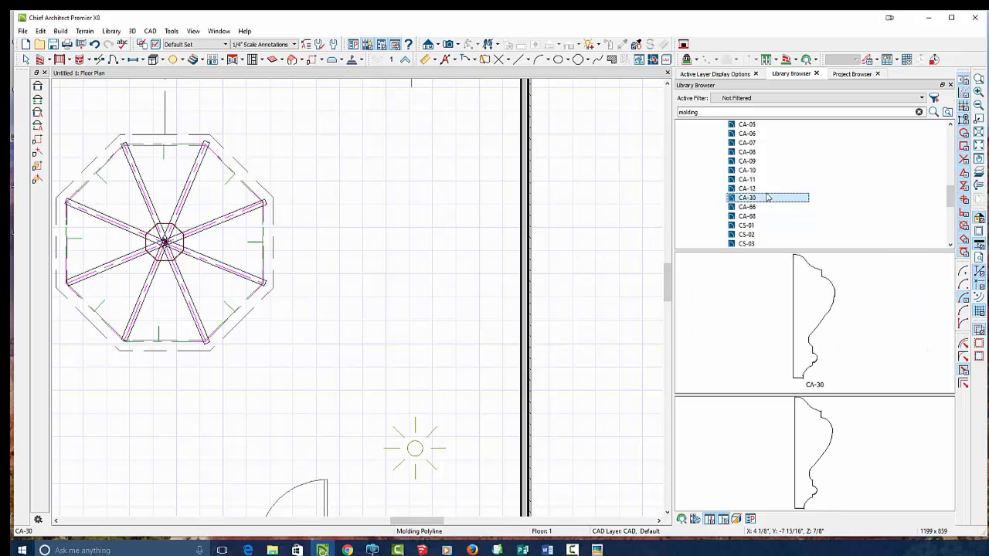
left_click(752, 189)
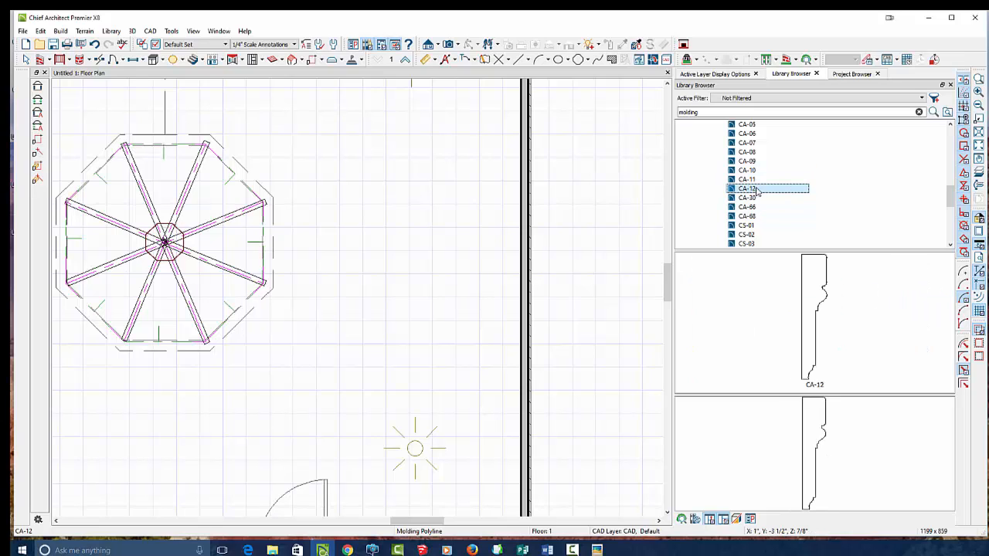
right_click(754, 190)
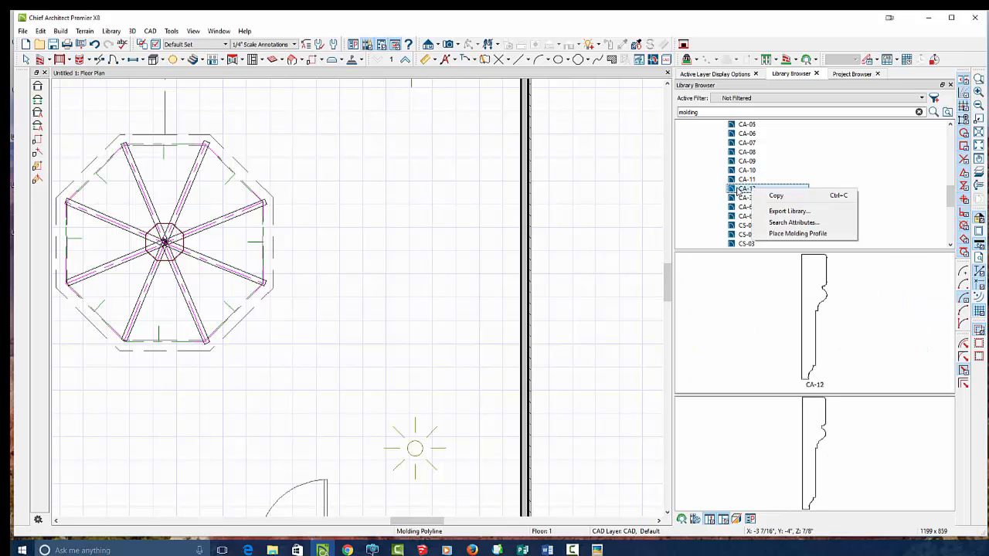
left_click(792, 234)
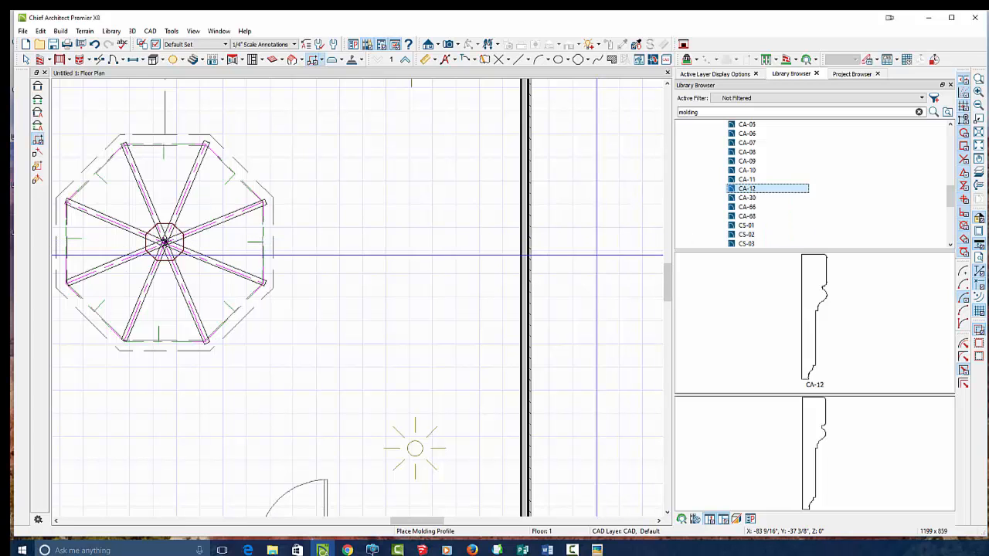
scroll(594, 245, "up", 6)
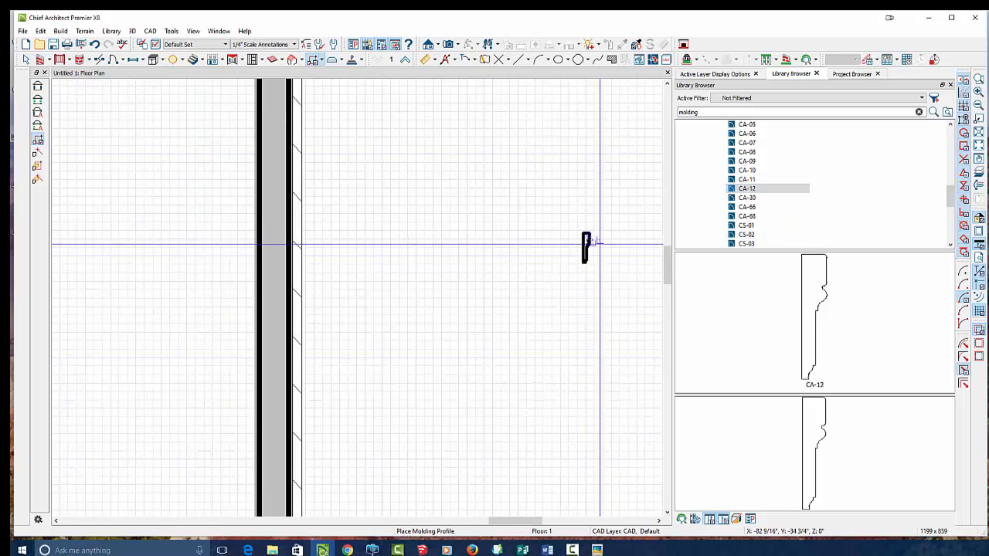
left_click(593, 240)
Step: Rotate the placed CA-12 profile to -90° so it lies flat, and add it to the library
scroll(583, 247, "up", 4)
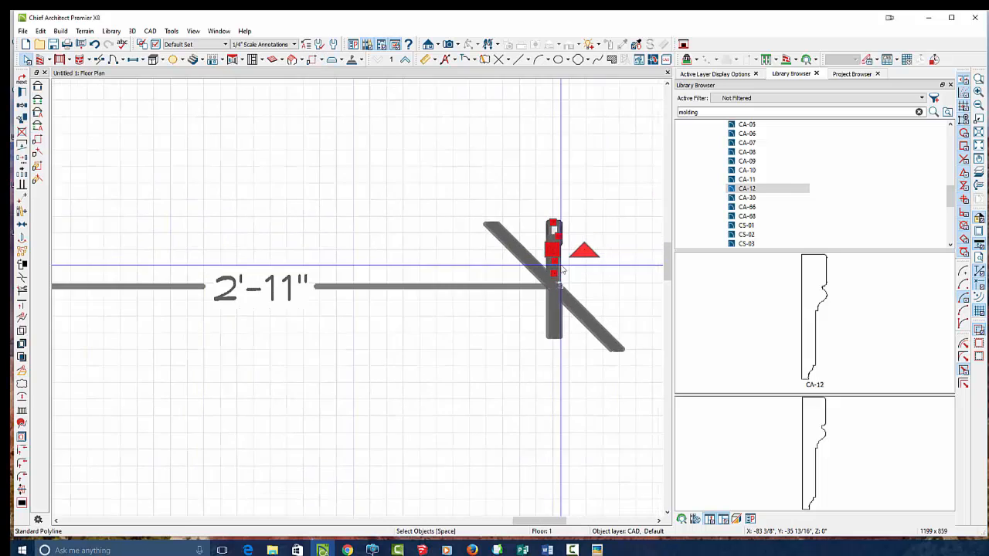
left_click_drag(581, 247, 526, 274)
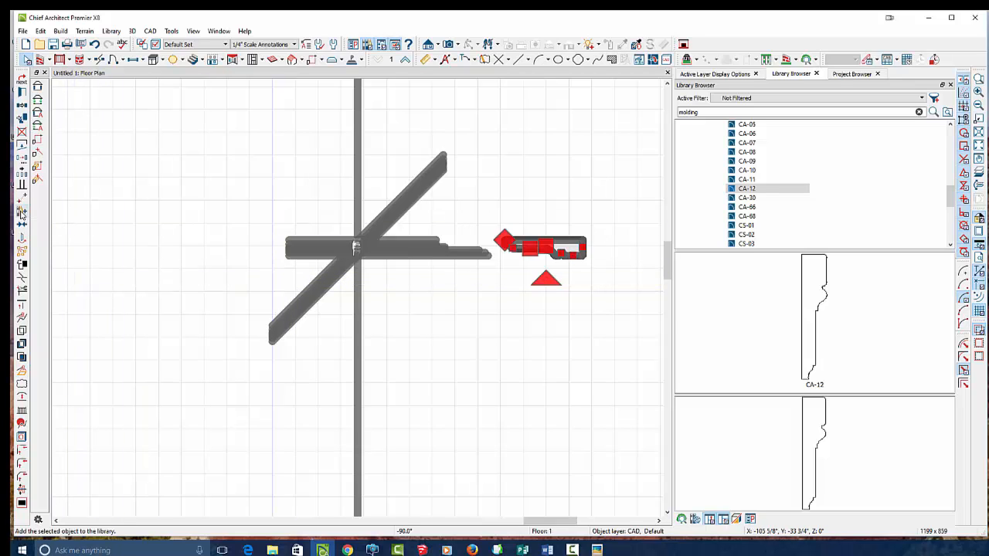
left_click(21, 213)
Step: Rename the newly added library molding as Flat Baby
right_click(716, 244)
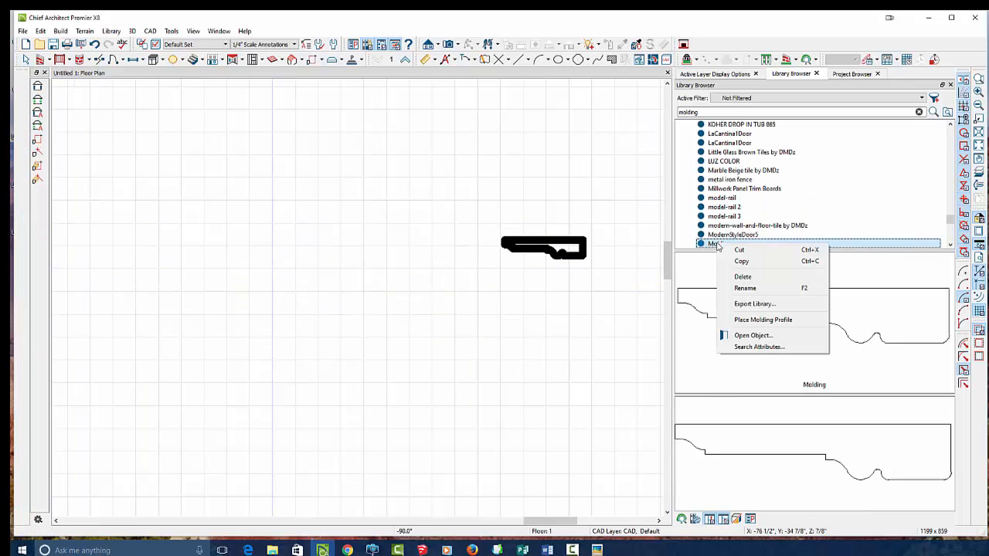
left_click(743, 287)
type("Flat Baby")
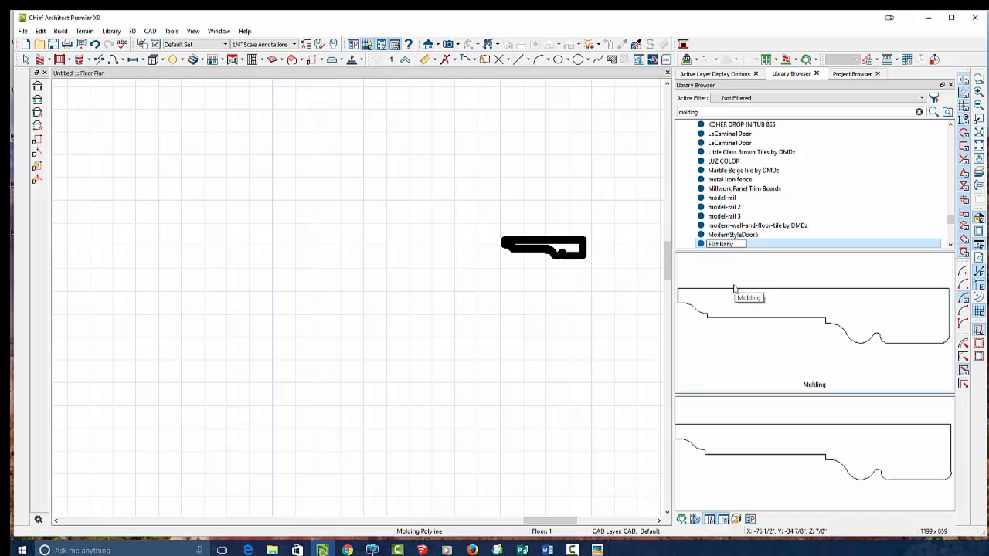
key("Return")
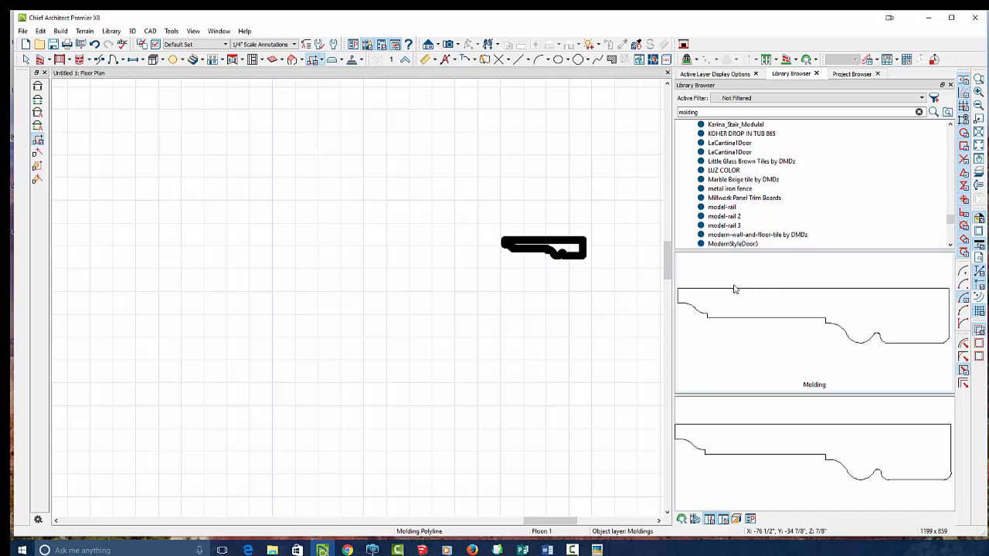
Step: Make a room polyline from the octagonal vaulted room in the floor plan
scroll(586, 269, "down", 3)
scroll(587, 270, "down", 6)
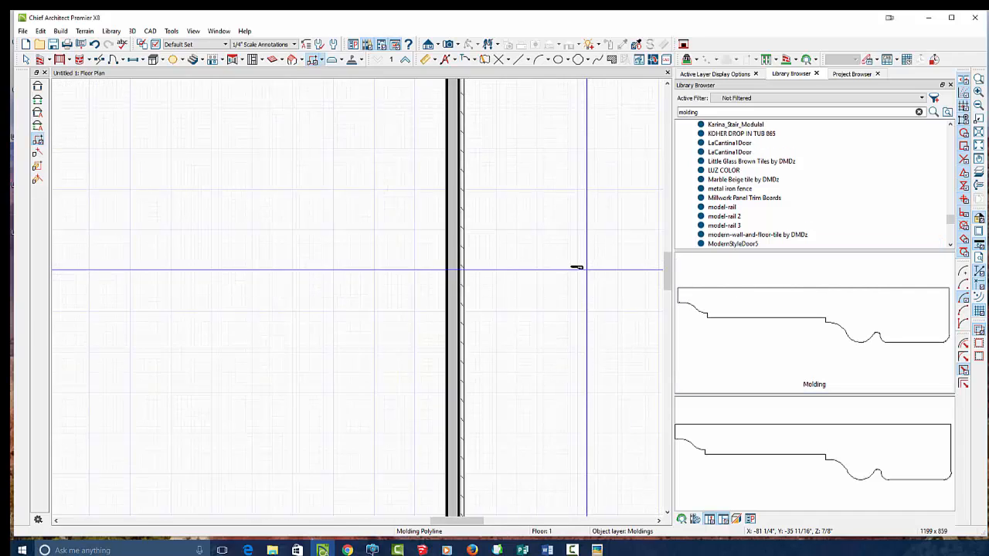
scroll(262, 260, "up", 2)
key("space")
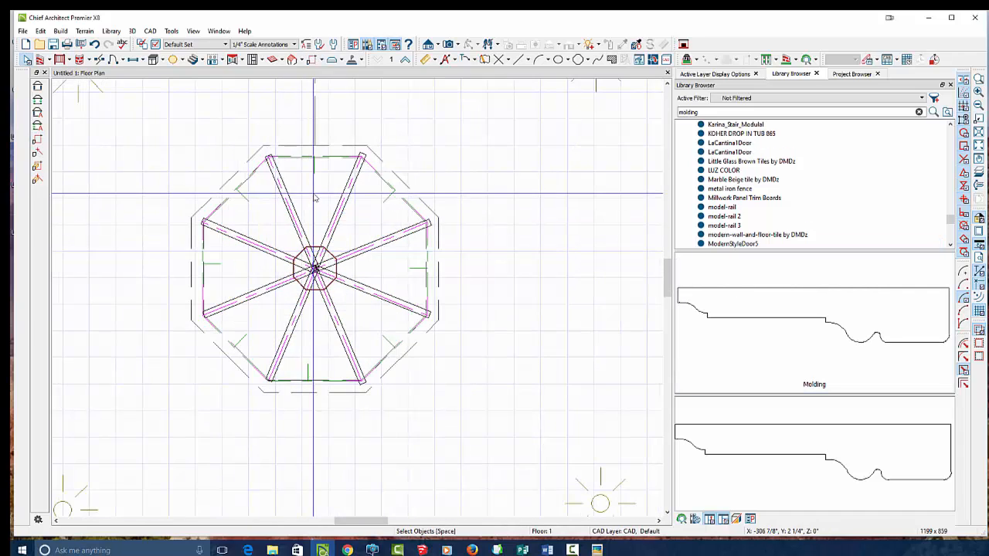
left_click(314, 198)
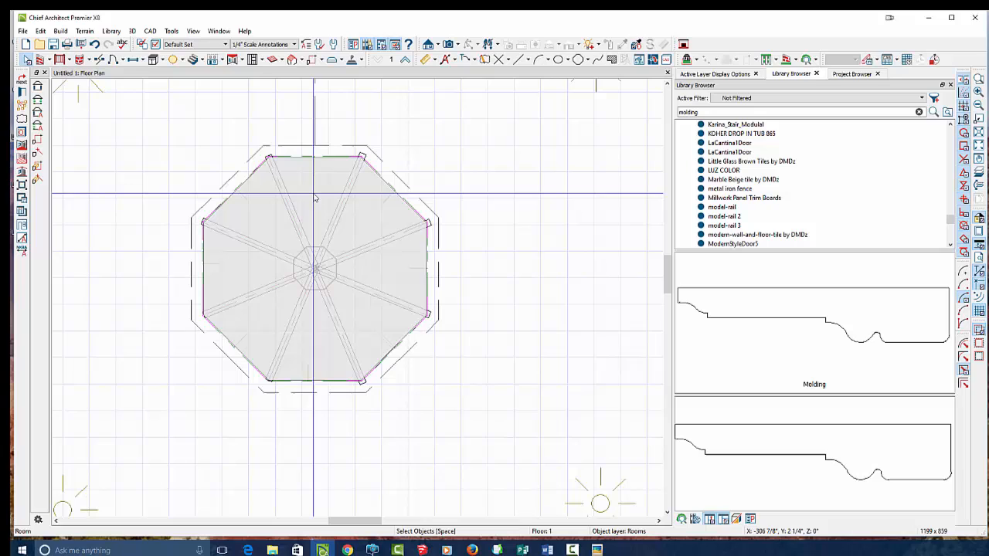
left_click(22, 146)
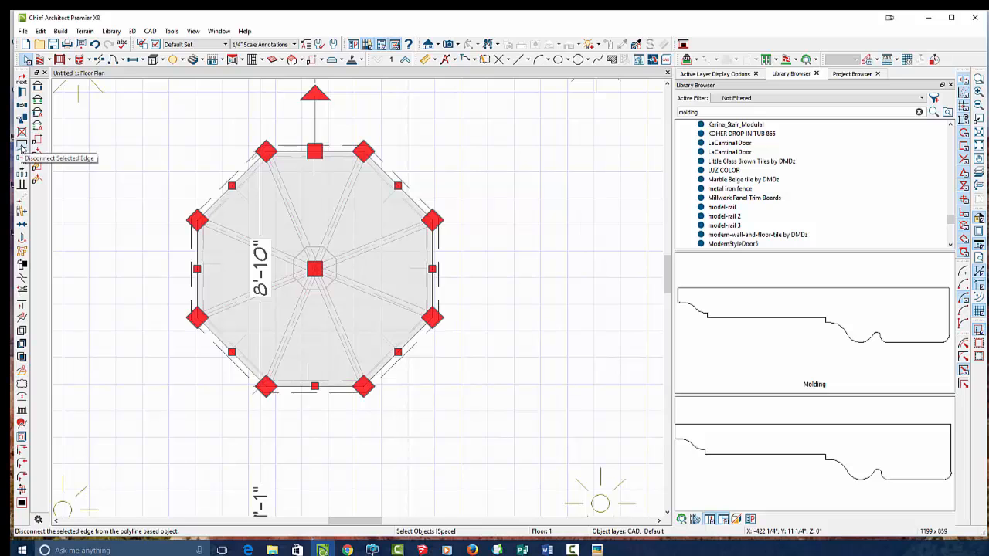
Step: Move the upper-left, top and upper-right edges of the octagonal polyline inward by 2"
scroll(221, 204, "up", 5)
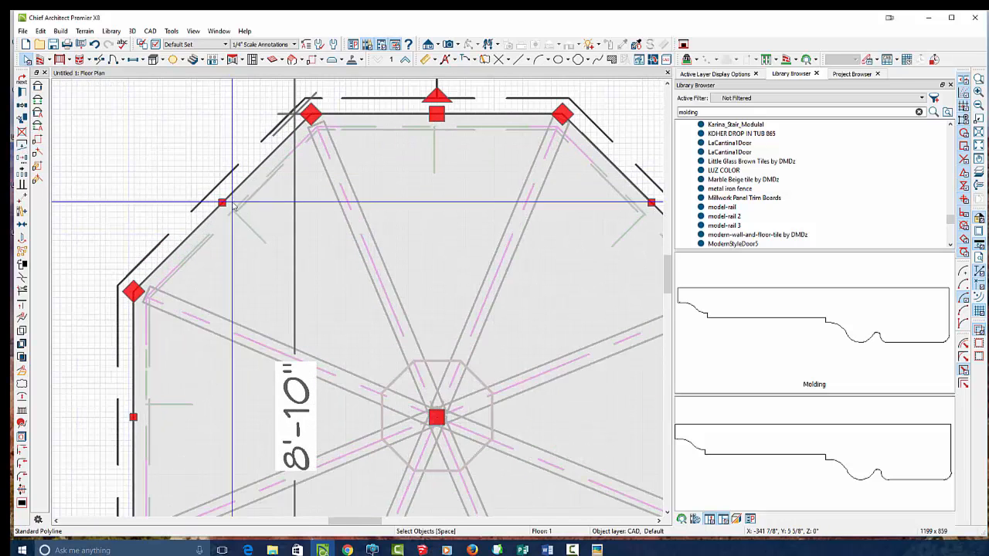
left_click_drag(222, 205, 233, 212)
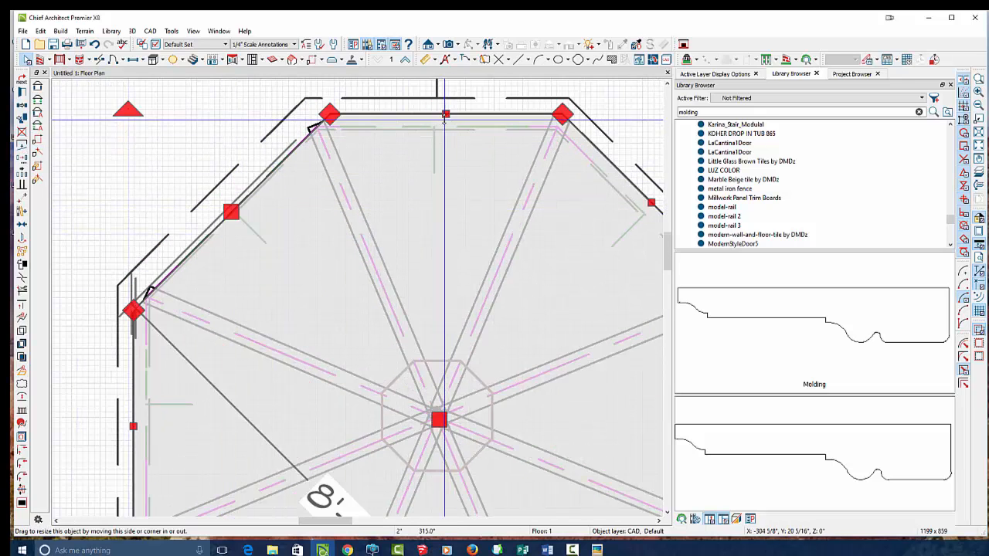
left_click_drag(445, 114, 446, 126)
scroll(358, 178, "down", 3)
scroll(568, 195, "up", 4)
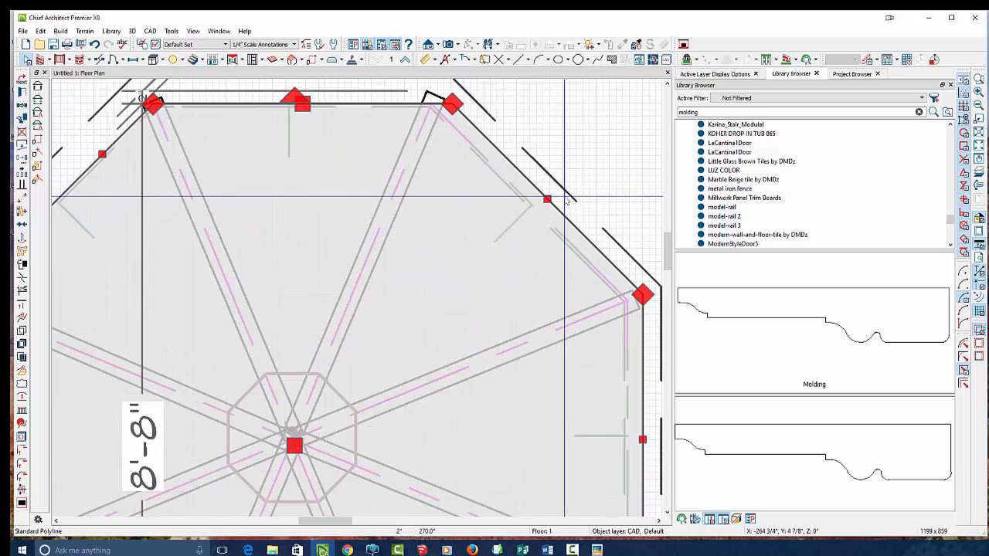
left_click_drag(547, 199, 540, 205)
scroll(371, 186, "down", 3)
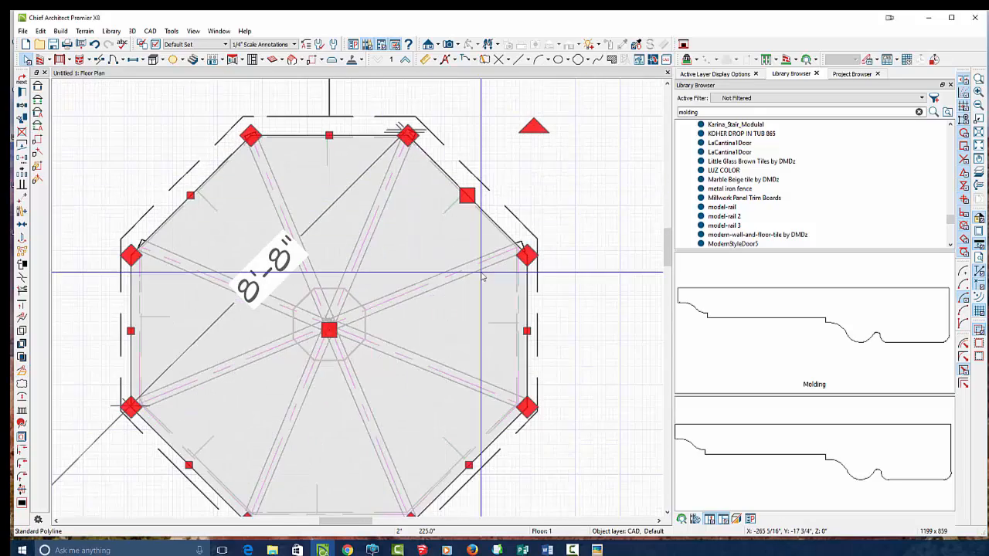
Step: Move the octagonal polyline's right, lower-right, bottom, lower-left and left edges inward by 2"
scroll(529, 333, "up", 3)
left_click_drag(545, 332, 531, 333)
scroll(536, 199, "down", 3)
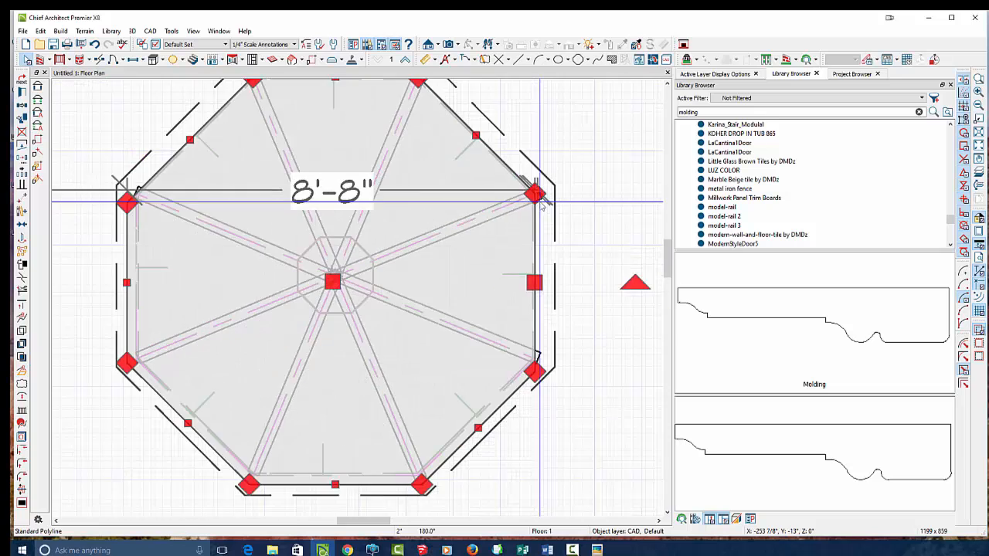
scroll(499, 384, "up", 1)
scroll(498, 385, "up", 1)
left_click_drag(500, 369, 490, 356)
left_click_drag(308, 439, 307, 429)
left_click_drag(121, 357, 129, 349)
scroll(283, 415, "down", 3)
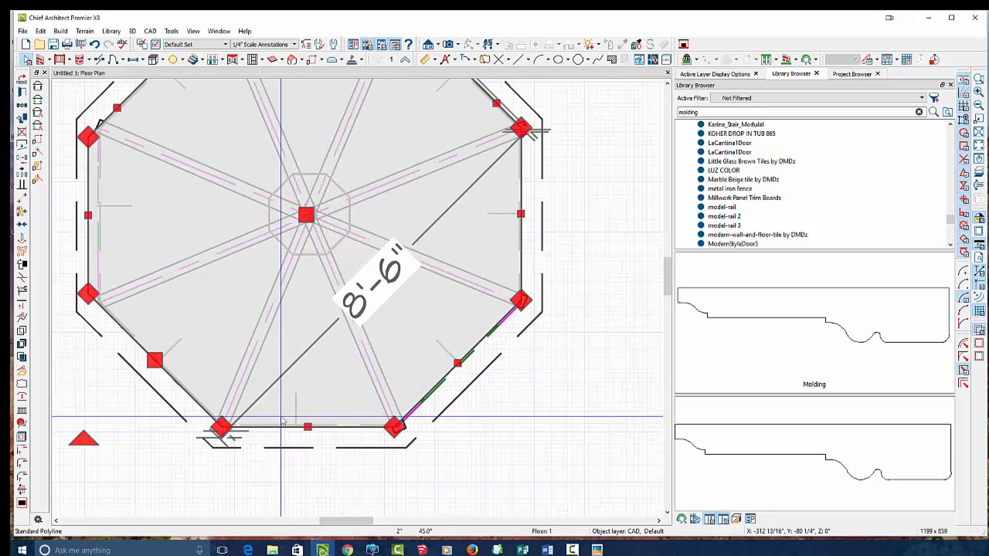
scroll(143, 292, "up", 2)
scroll(143, 295, "up", 1)
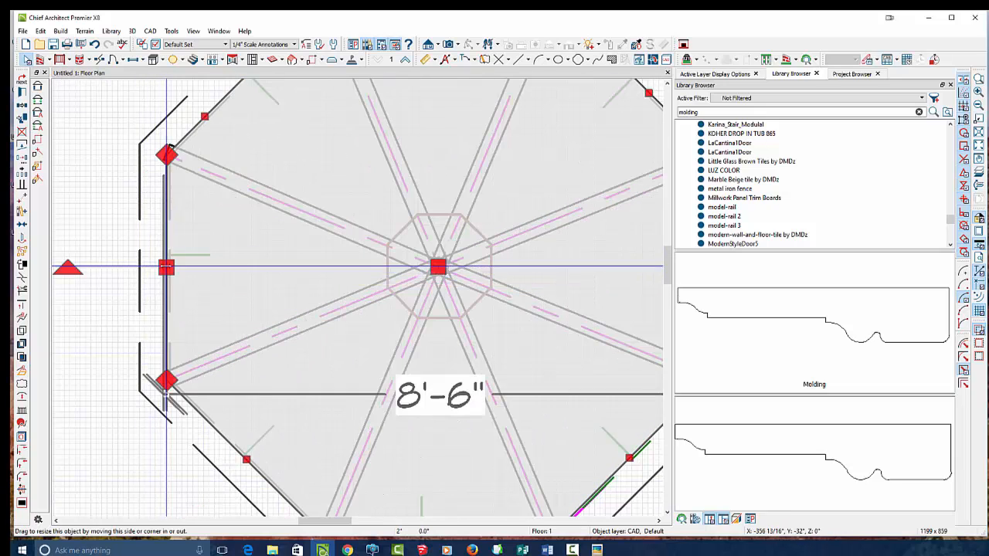
scroll(209, 243, "down", 3)
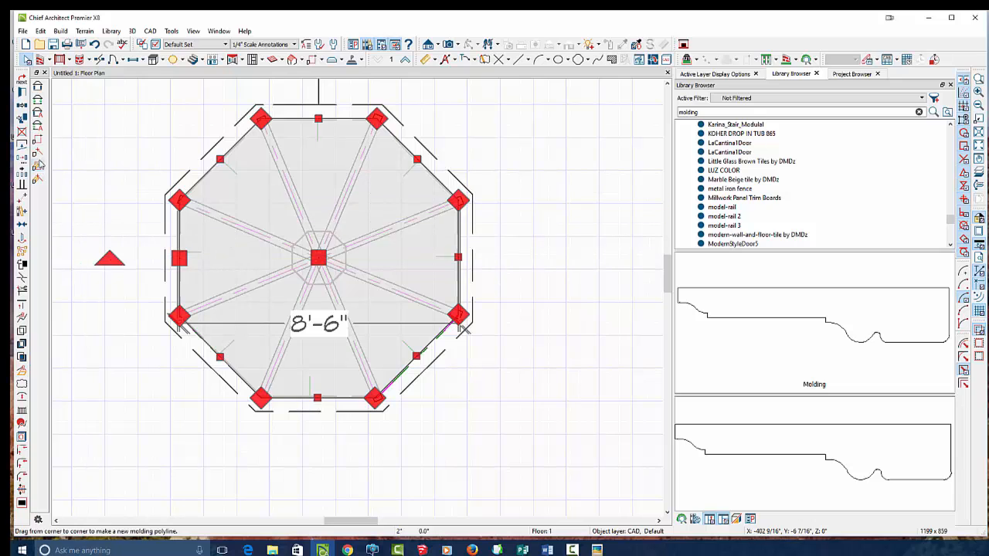
Step: Convert the reduced octagonal polyline to a 3D Molding Polyline
left_click(22, 371)
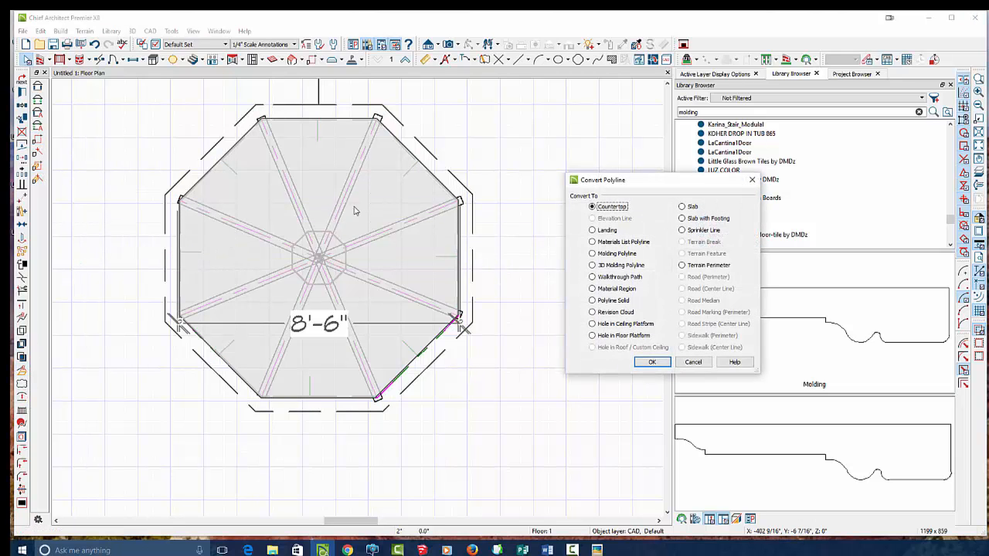
left_click(604, 266)
left_click(650, 362)
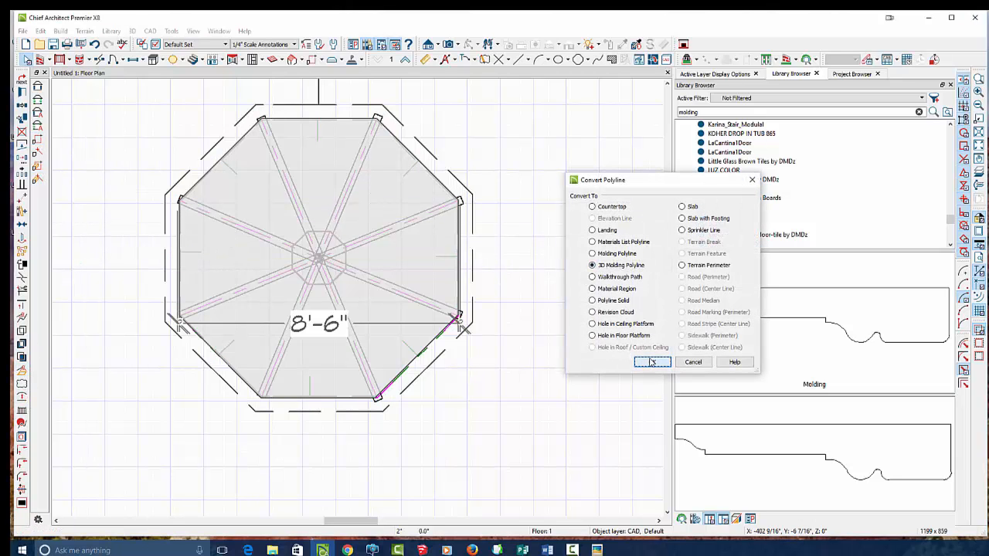
Step: Replace the 3D molding polyline's profile with Flat Baby from the User Catalog and set its vertical offset to 96"
left_click_drag(811, 139, 588, 137)
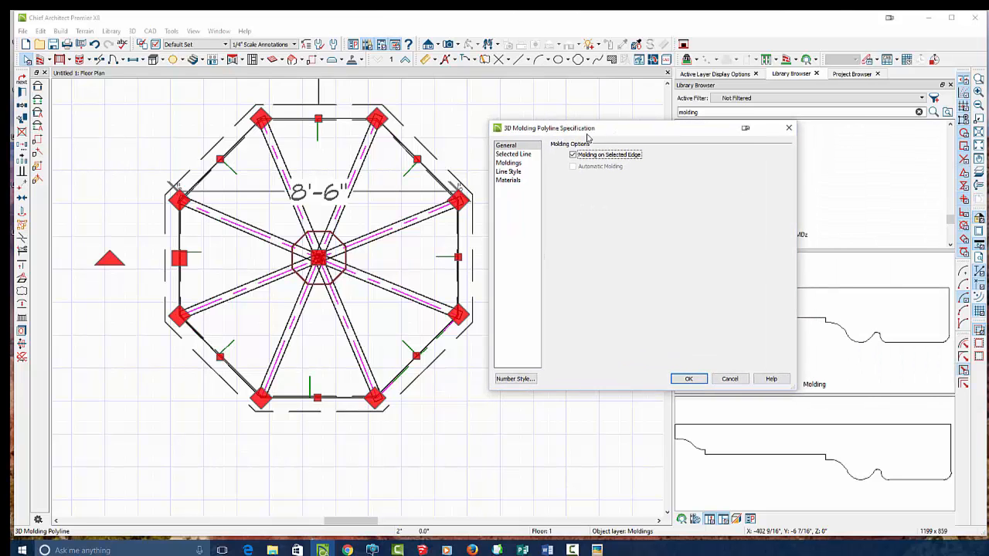
left_click(528, 162)
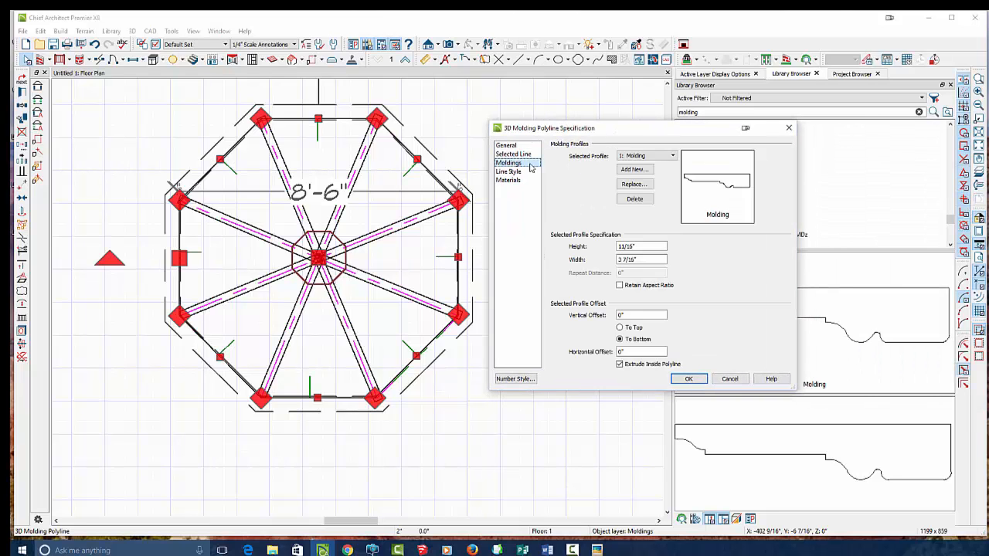
left_click(632, 184)
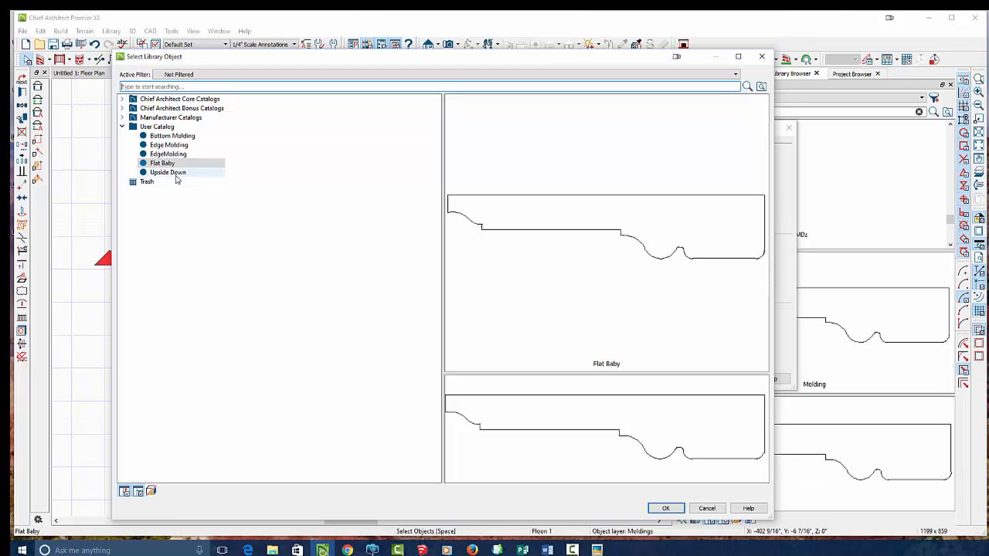
left_click(665, 508)
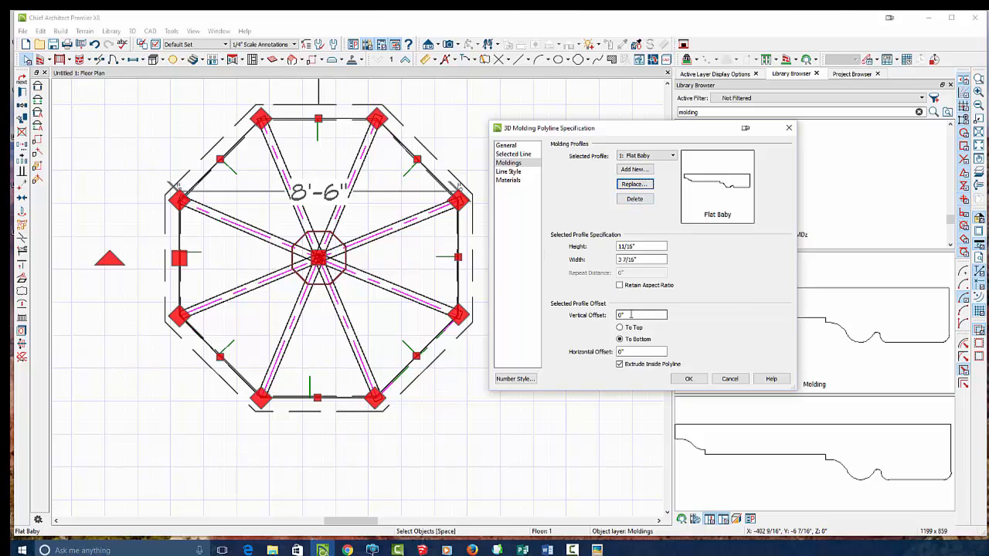
left_click_drag(631, 315, 597, 314)
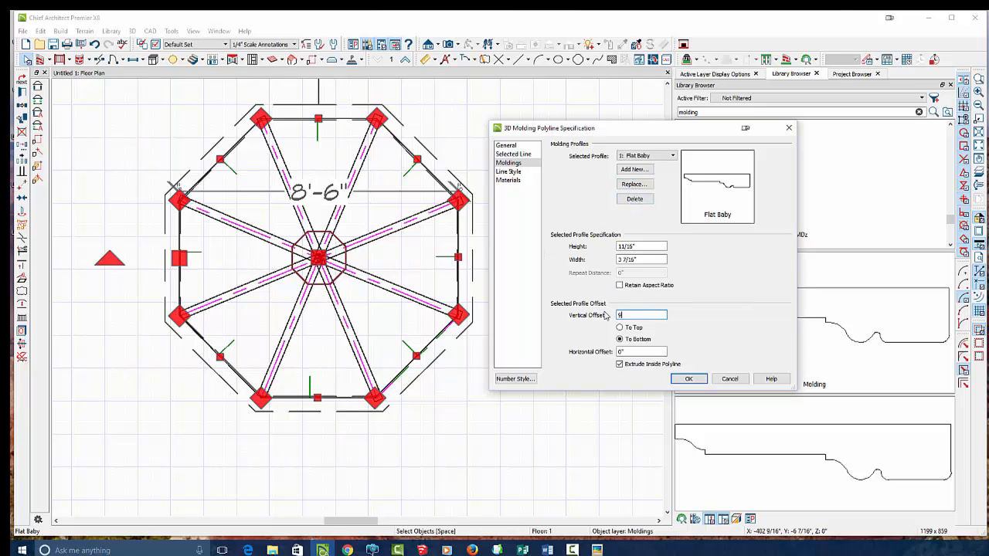
left_click(688, 378)
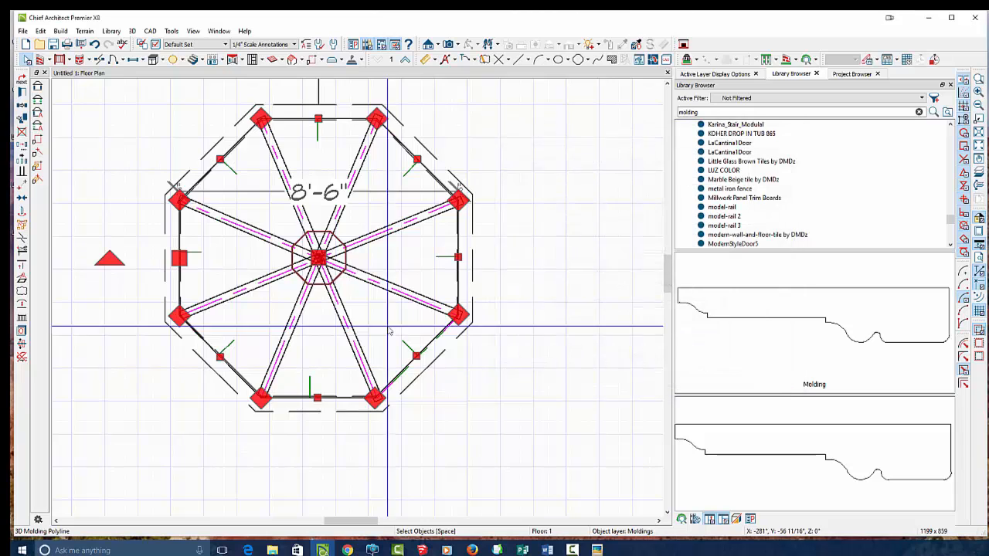
Step: Create a full camera view inside the room looking toward the octagonal ceiling recess
scroll(363, 205, "down", 3)
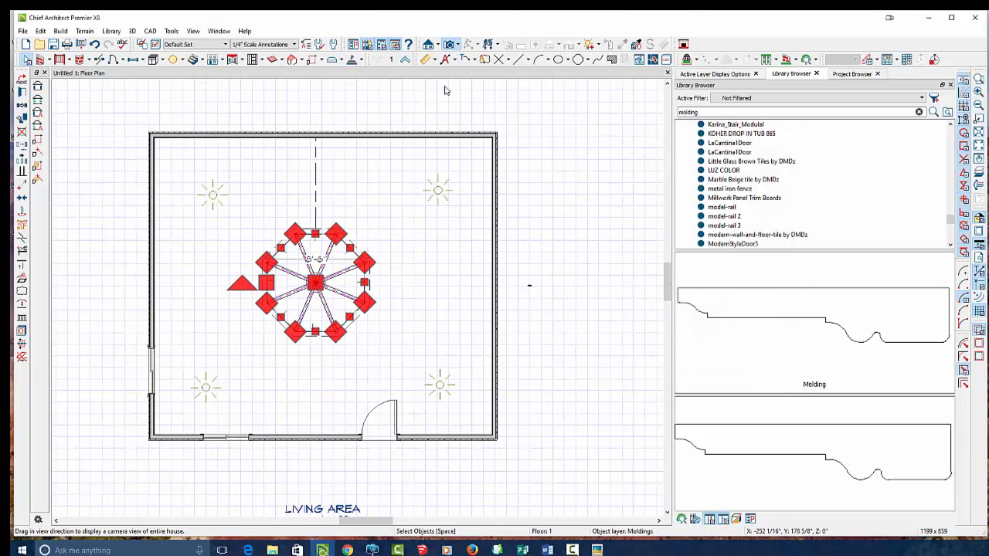
left_click(448, 44)
left_click_drag(470, 156, 453, 190)
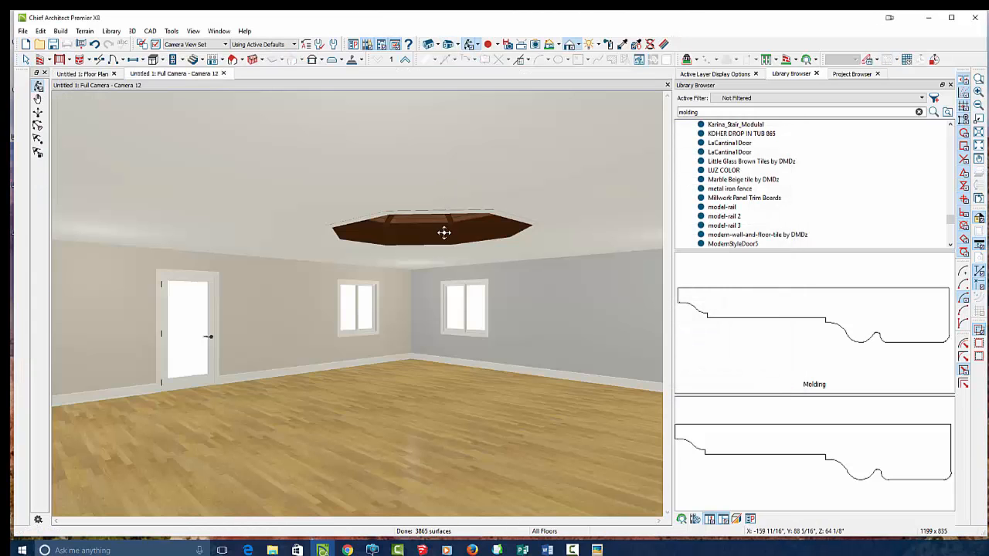
scroll(446, 228, "up", 4)
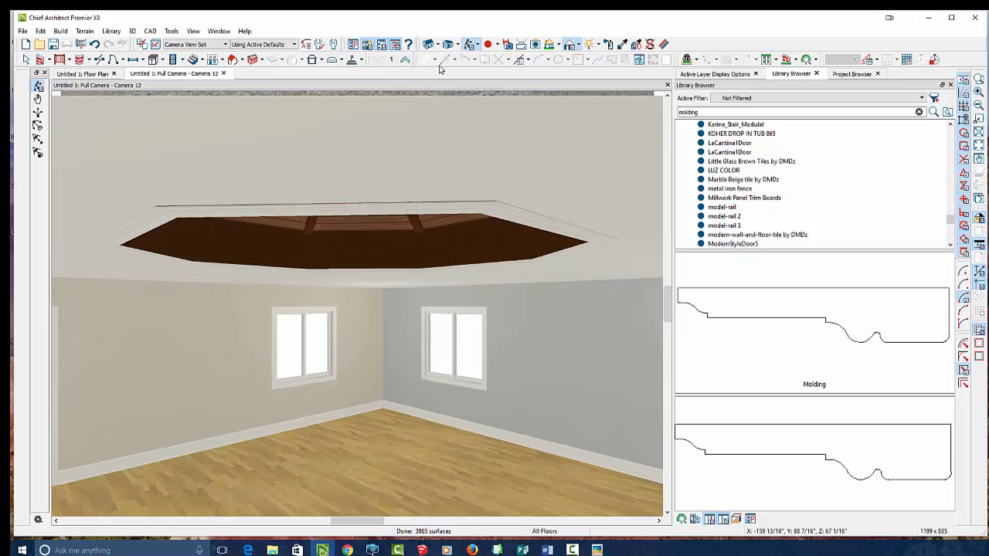
Step: Copy the Color - Coffee material from the recess side and apply it to the new casing around the opening
left_click(623, 45)
left_click(487, 221)
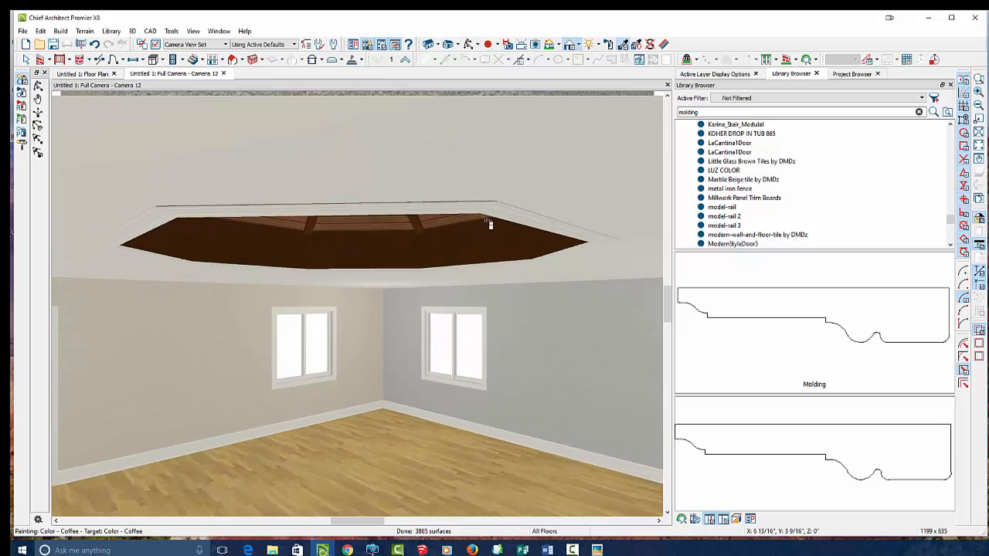
left_click(492, 212)
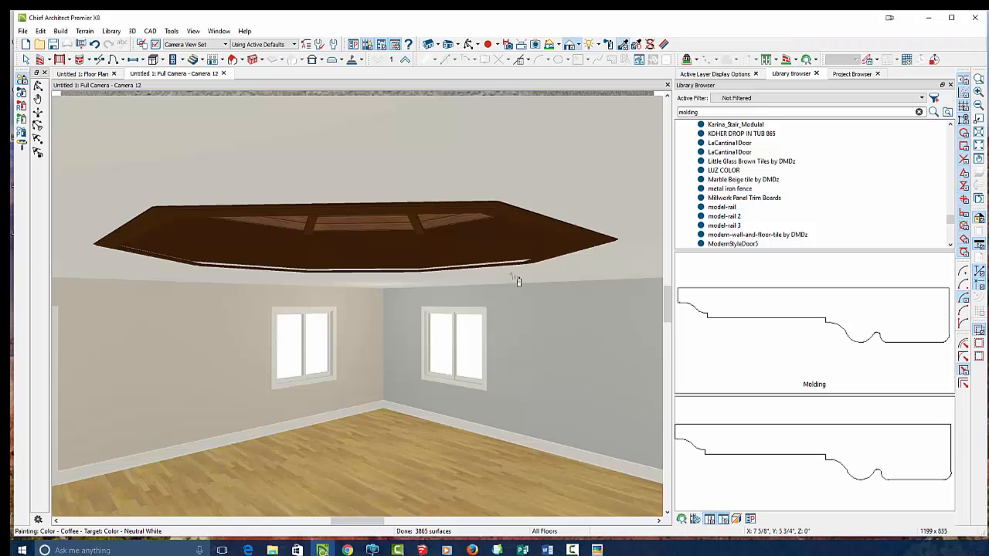
scroll(516, 276, "up", 3)
scroll(516, 267, "down", 3)
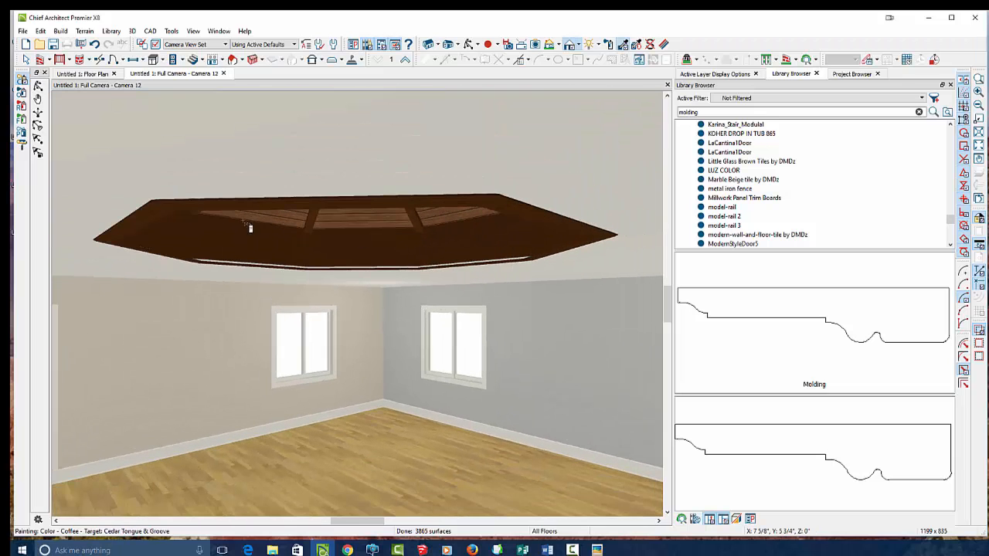
scroll(184, 228, "up", 2)
scroll(201, 218, "down", 1)
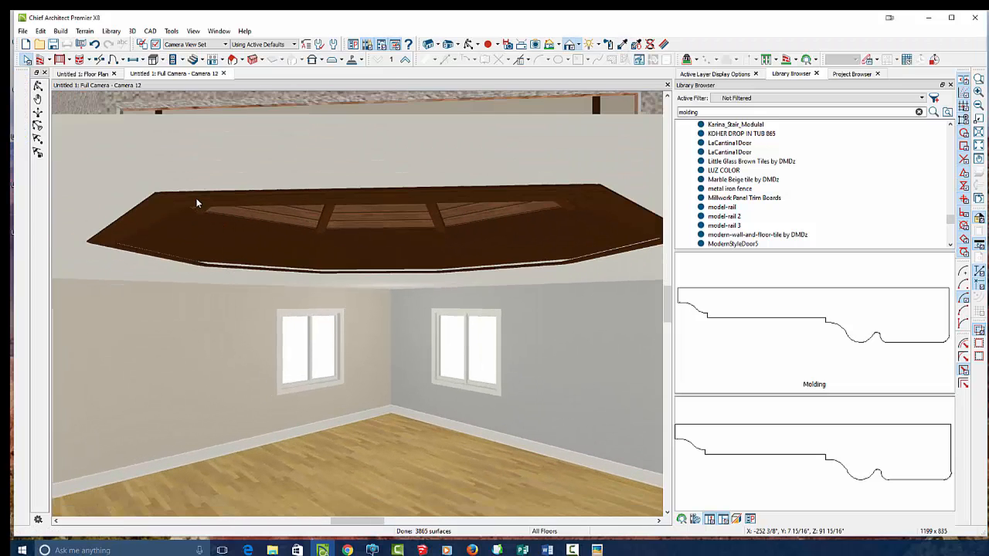
Step: Set the casing molding's height to 2" and its vertical offset to 97", and view the vault from below
double_click(198, 203)
left_click(510, 163)
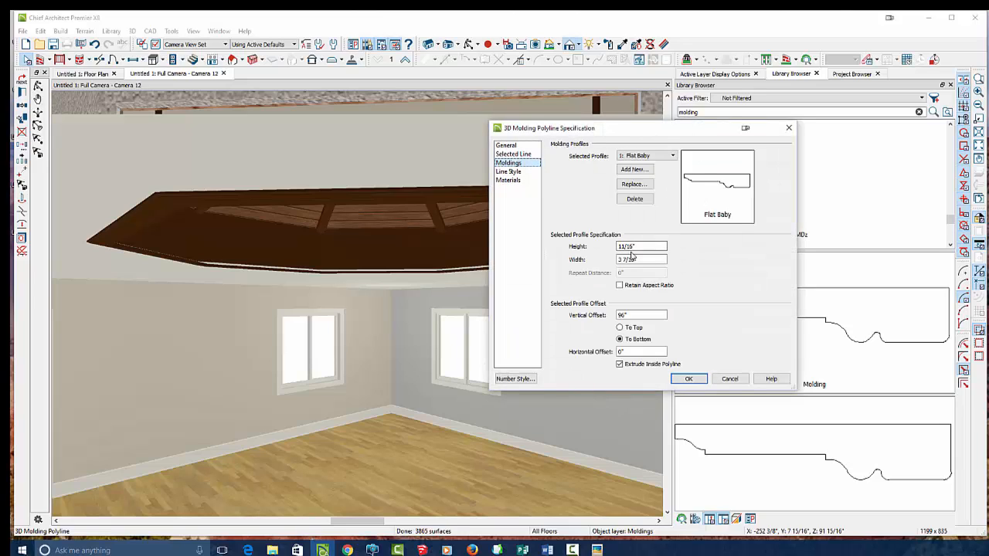
left_click_drag(631, 312, 599, 317)
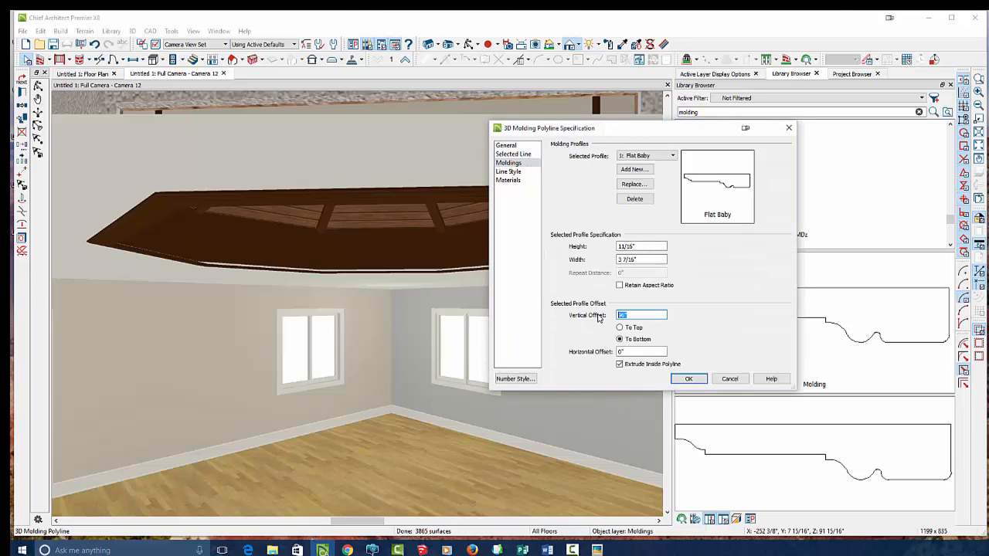
key("Tab")
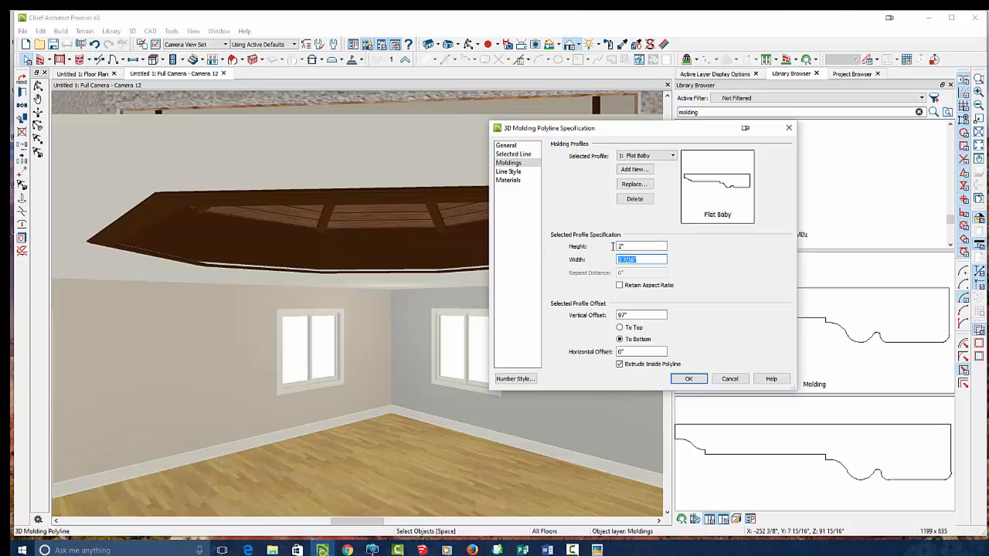
left_click(688, 379)
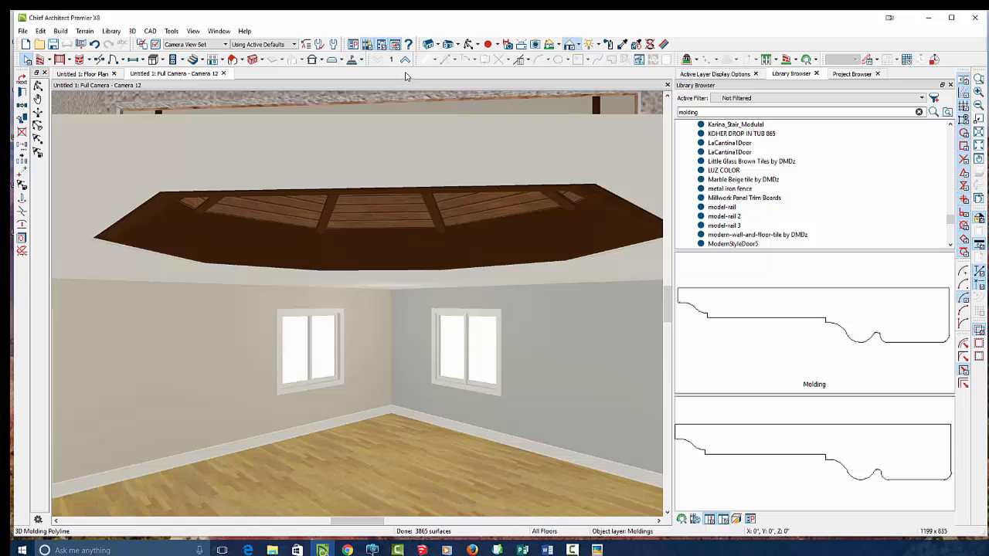
left_click(468, 47)
left_click_drag(447, 309, 426, 299)
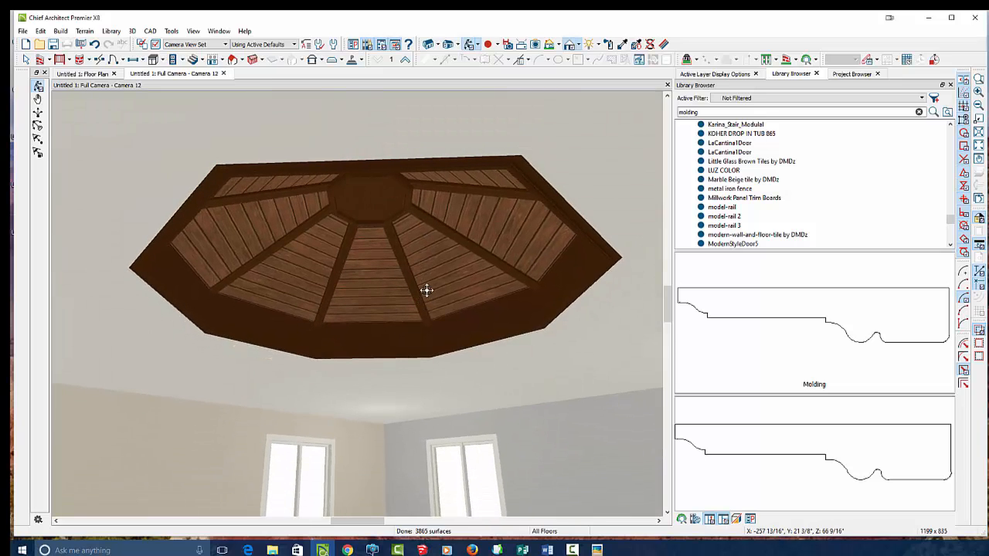
Step: Return to the floor plan and search the library for "chand"
left_click(81, 73)
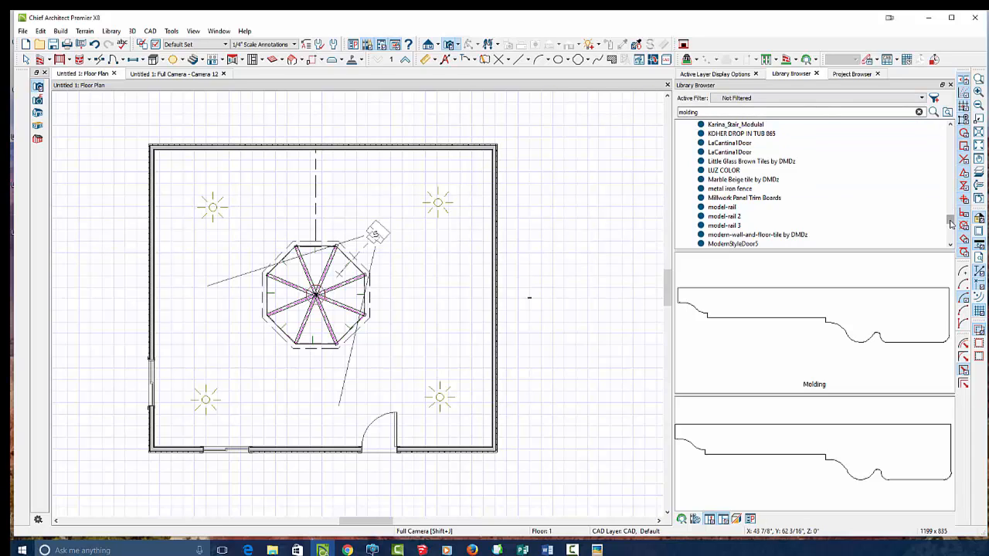
left_click_drag(950, 221, 951, 131)
left_click(690, 132)
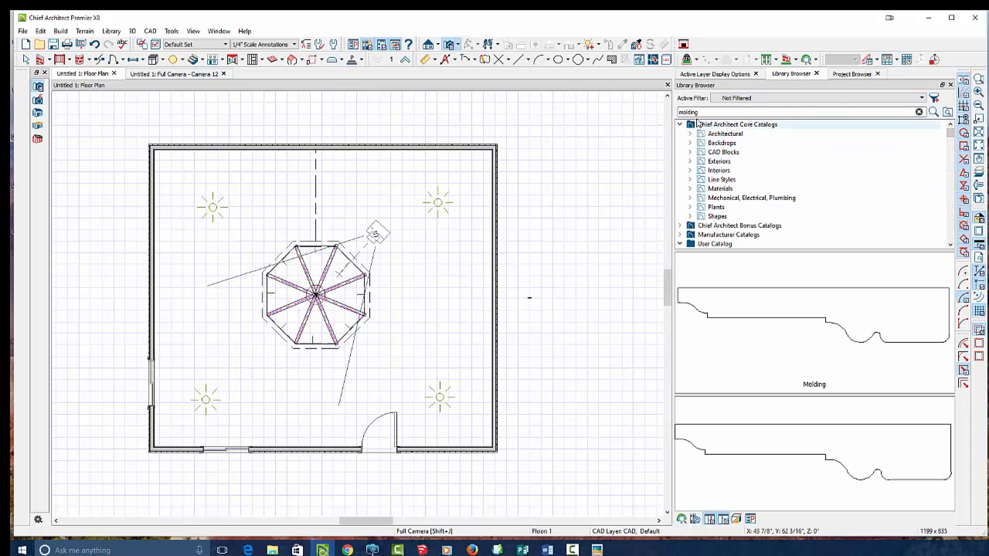
double_click(688, 112)
type("cha")
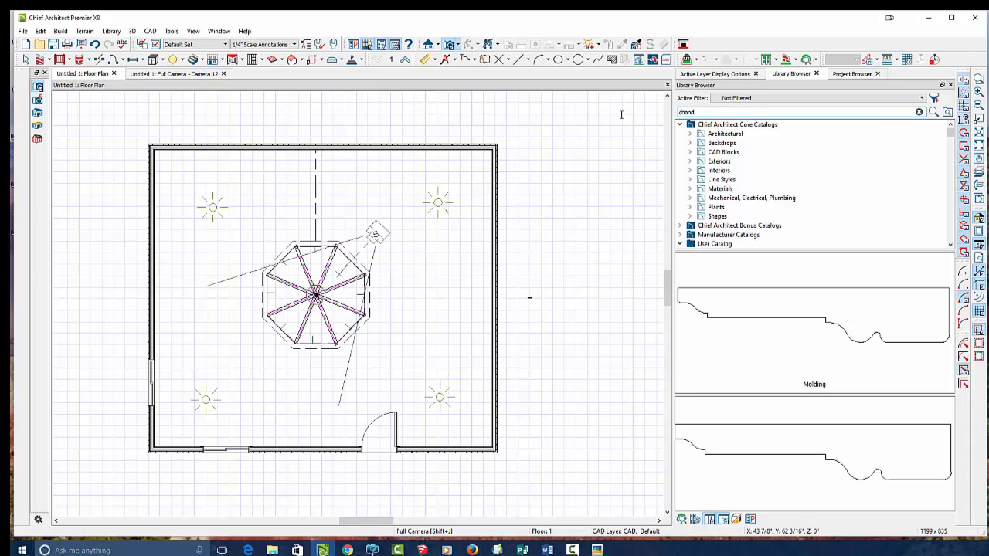
type("nd")
key("Return")
Step: Place the Allen Chandelier 8 near the center of the octagonal hub in the floor plan
left_click(749, 146)
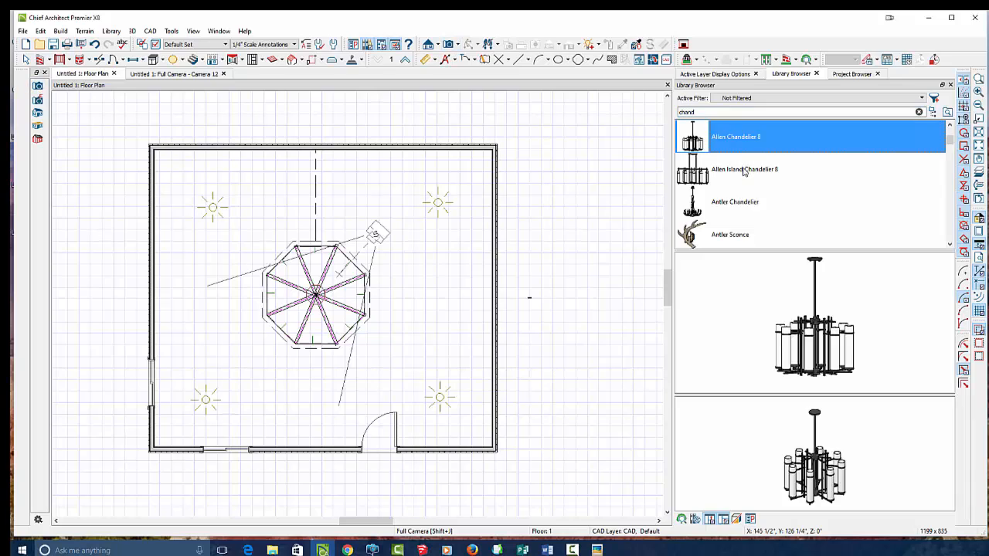
left_click(744, 172)
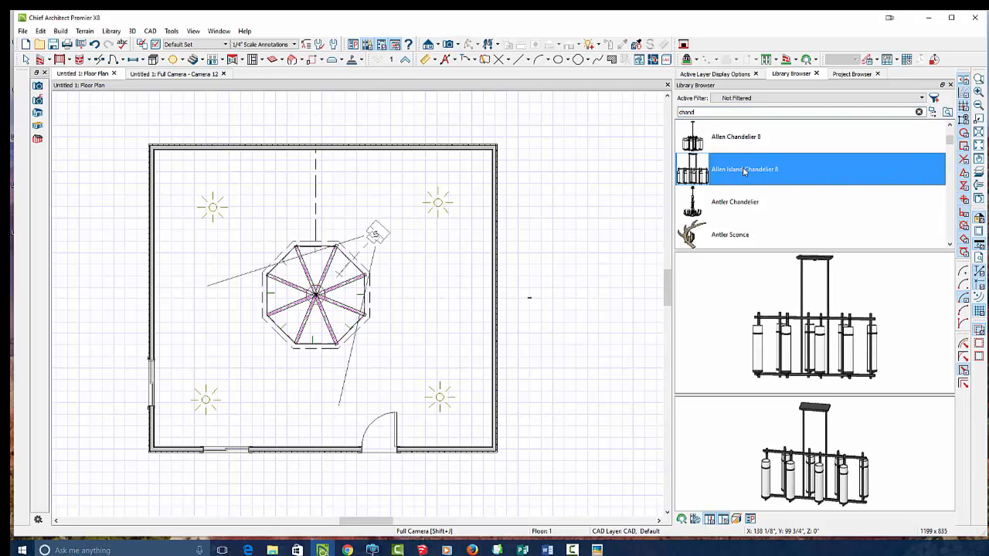
left_click(743, 144)
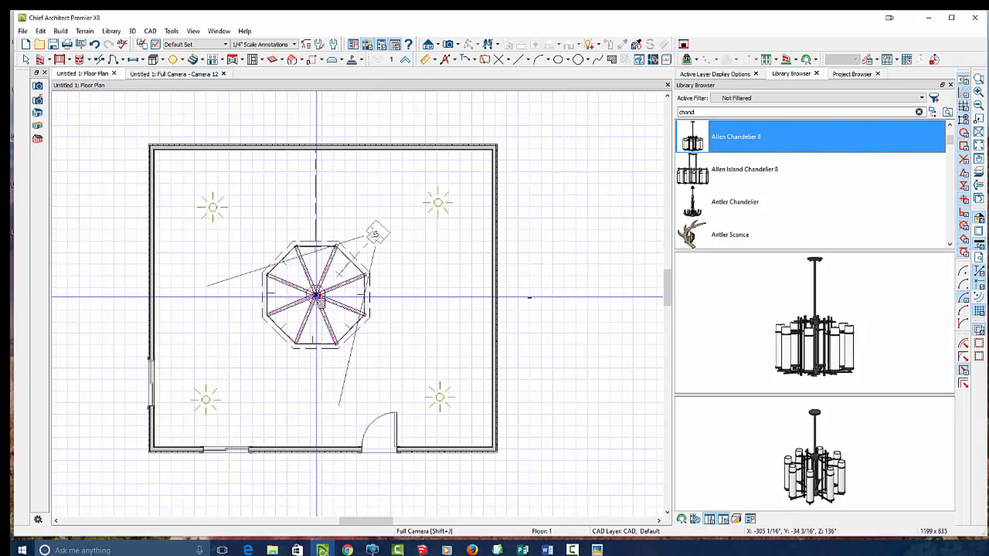
left_click(317, 297)
scroll(317, 297, "up", 6)
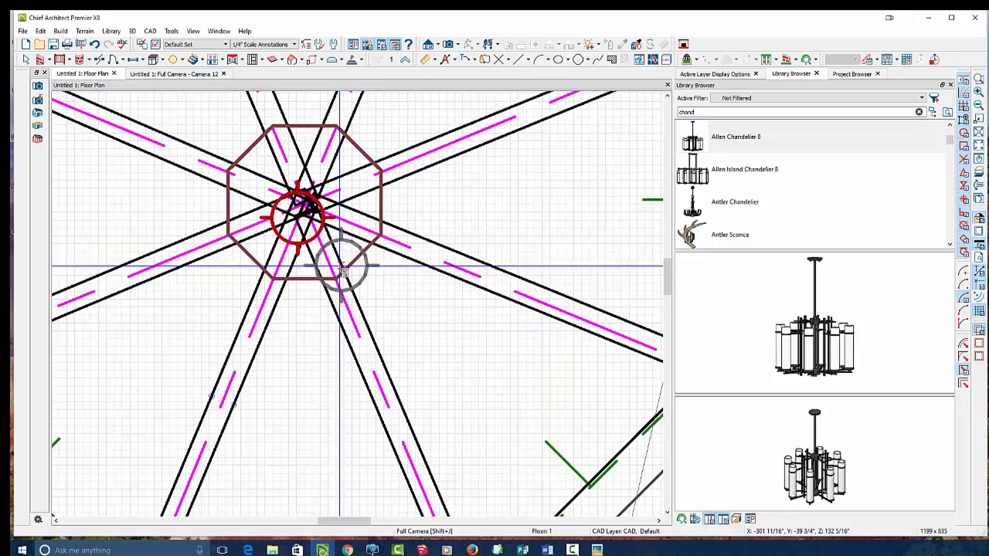
Step: Move the chandelier onto the center of the octagonal hub in the floor plan and return to the full camera view
left_click(308, 242)
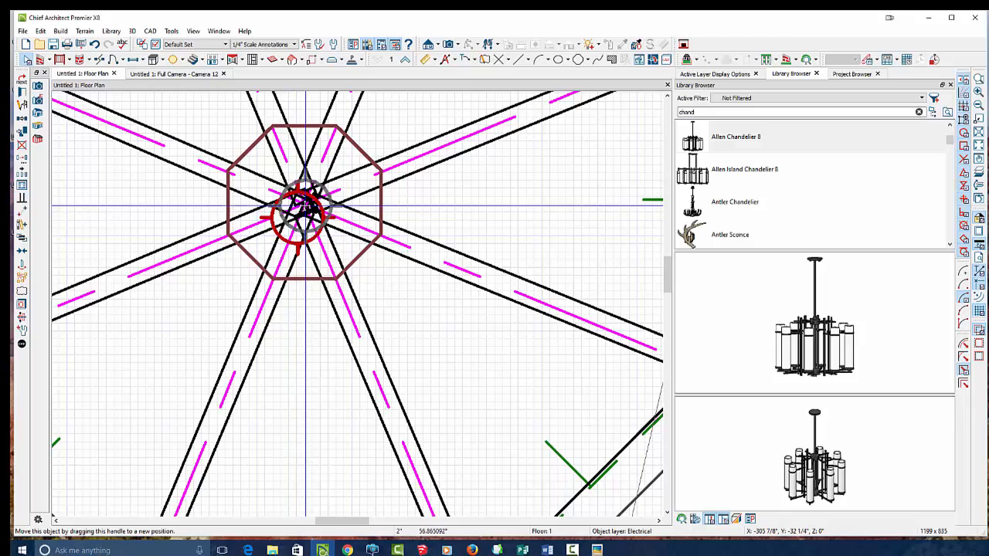
left_click(176, 74)
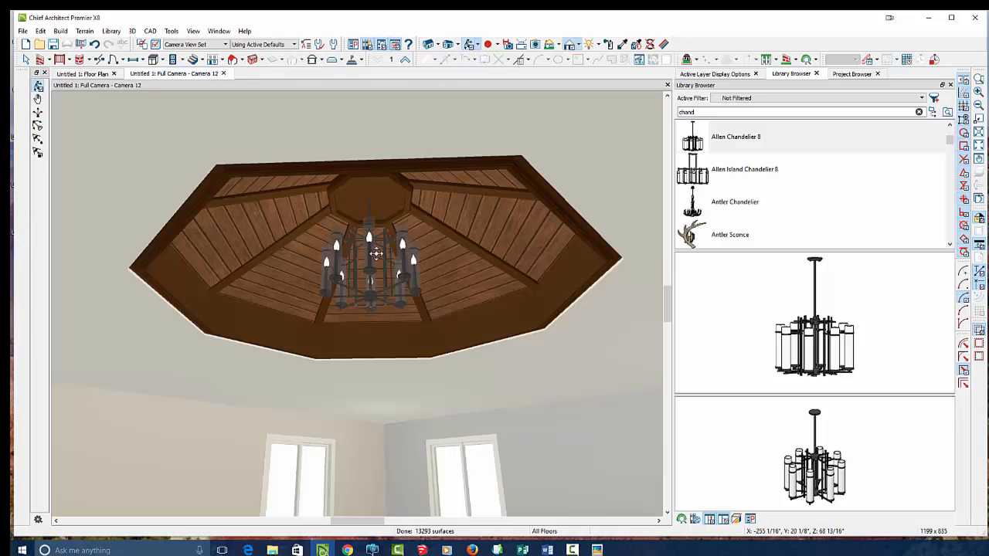
Step: Lower the chandelier beneath the hub and stretch it downward to a height of 50"
left_click(377, 269)
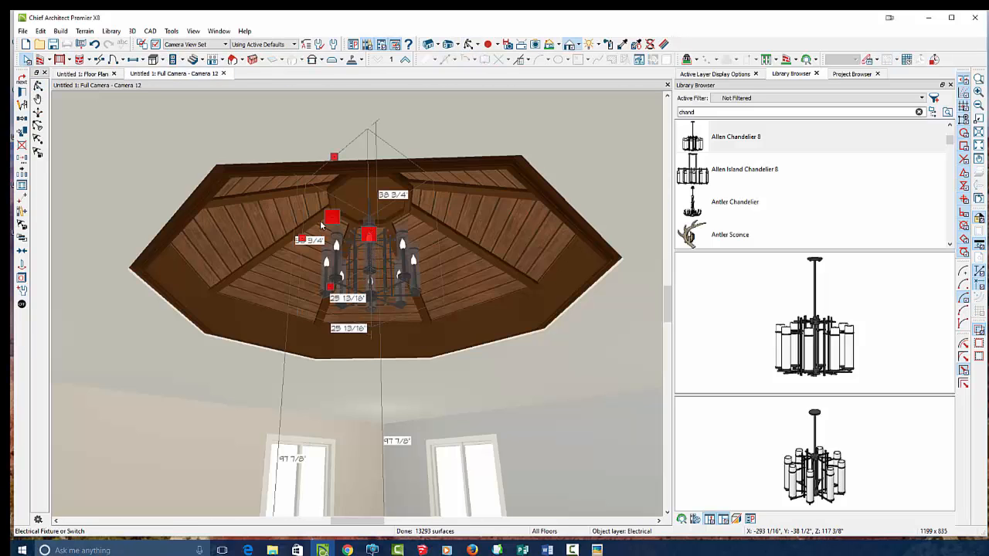
left_click_drag(332, 222, 331, 241)
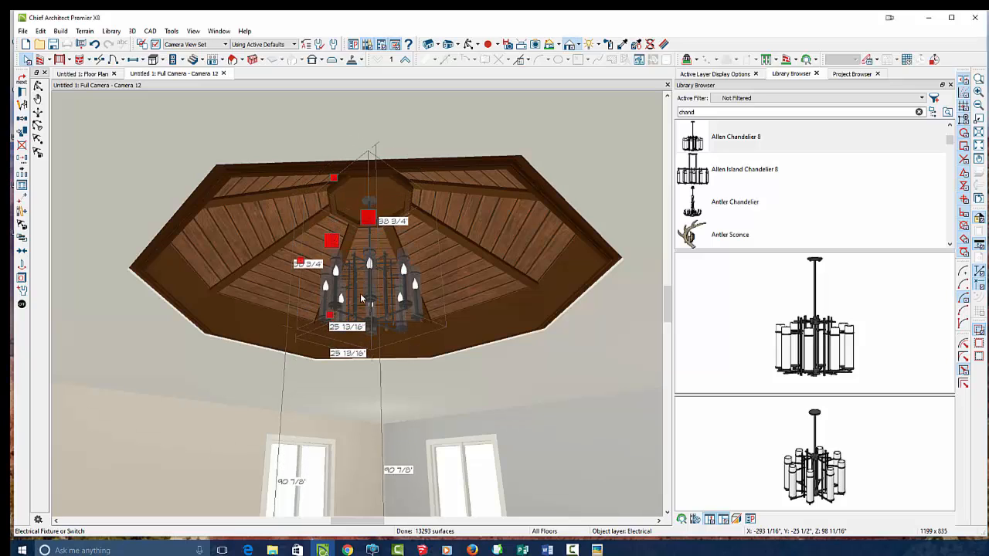
left_click_drag(346, 301, 328, 362)
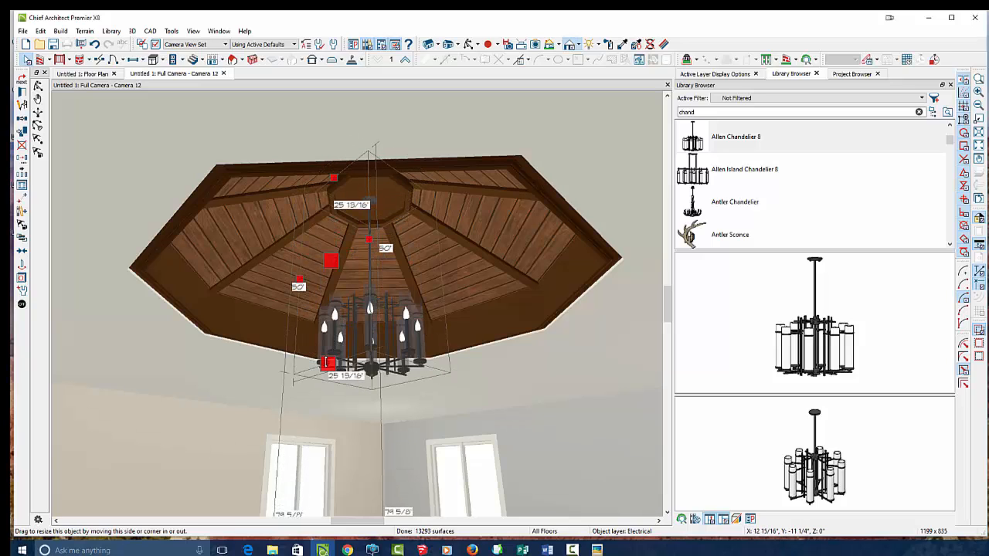
key("Escape")
Step: Set the vertical offset of the Flat Baby casing molding around the recess to 96"
scroll(424, 211, "down", 3)
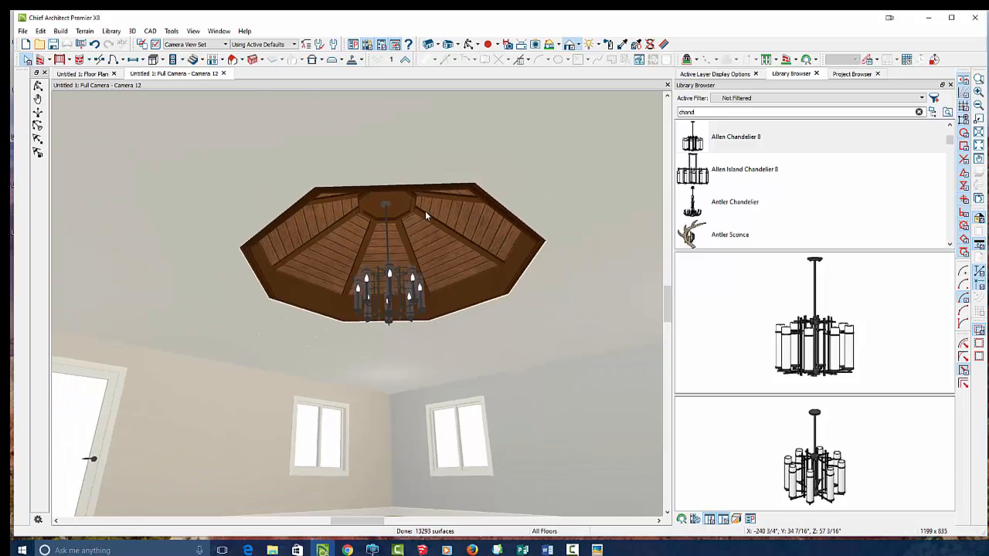
left_click(468, 44)
left_click_drag(466, 153, 468, 190)
scroll(493, 170, "down", 1)
scroll(288, 221, "up", 3)
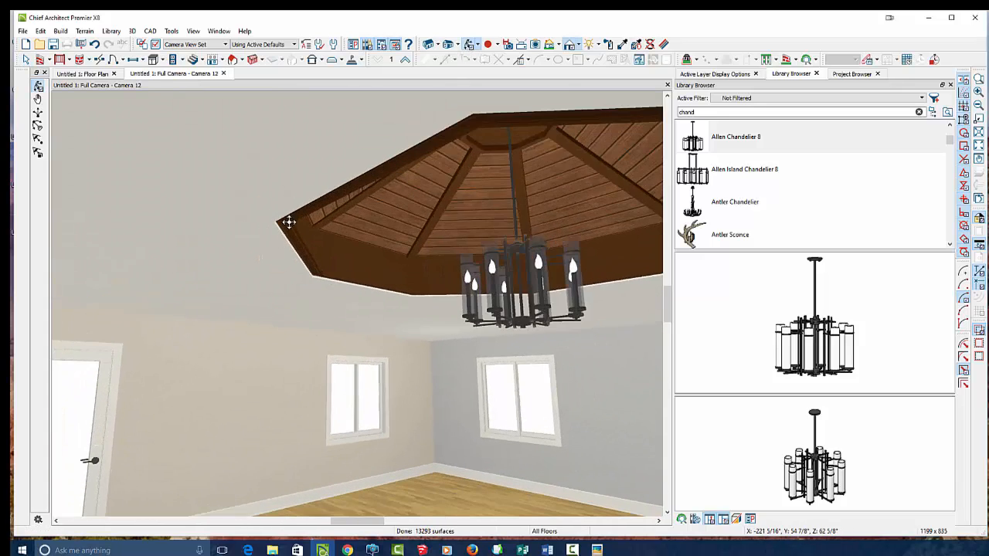
scroll(291, 220, "up", 2)
scroll(267, 227, "down", 4)
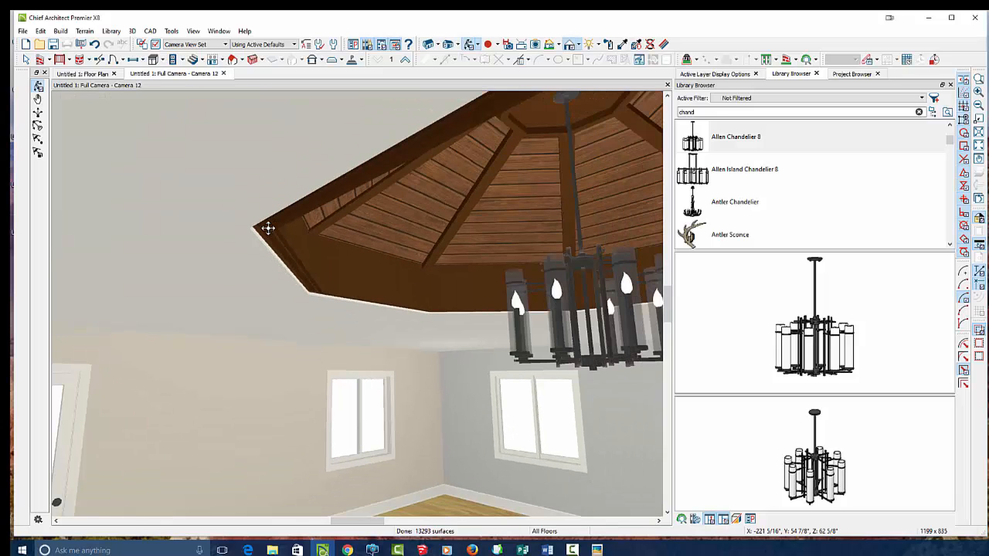
scroll(269, 226, "up", 1)
key("space")
double_click(265, 231)
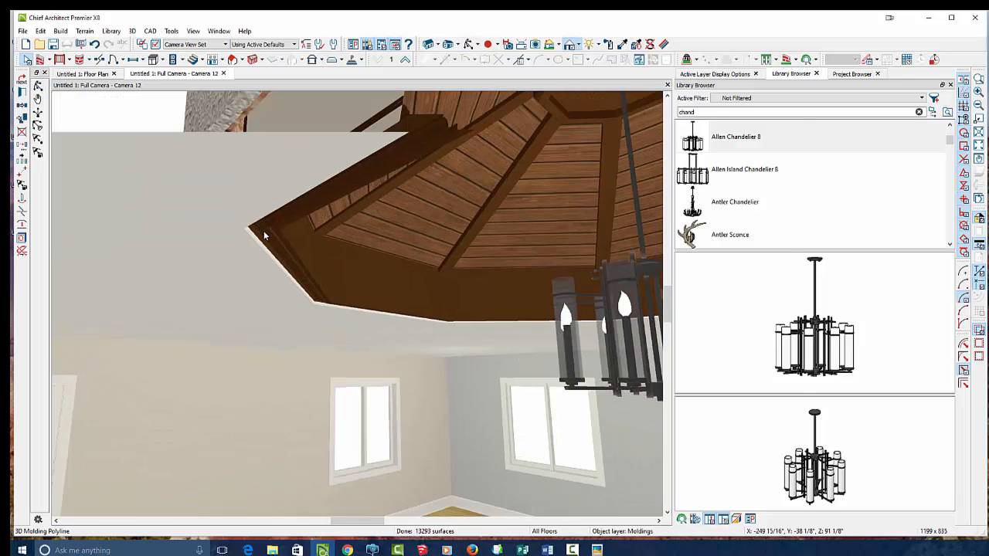
left_click(525, 165)
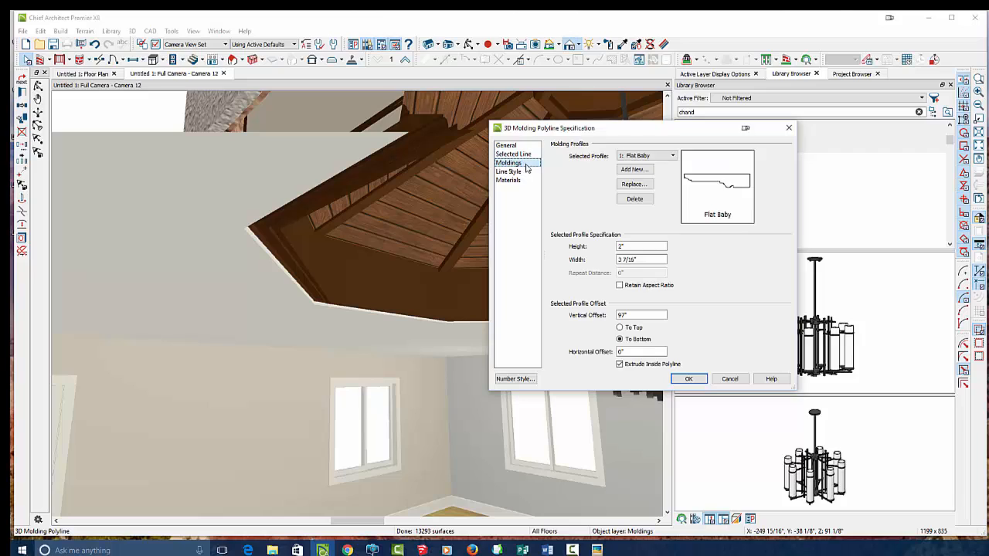
left_click(627, 258)
double_click(625, 314)
key("Return")
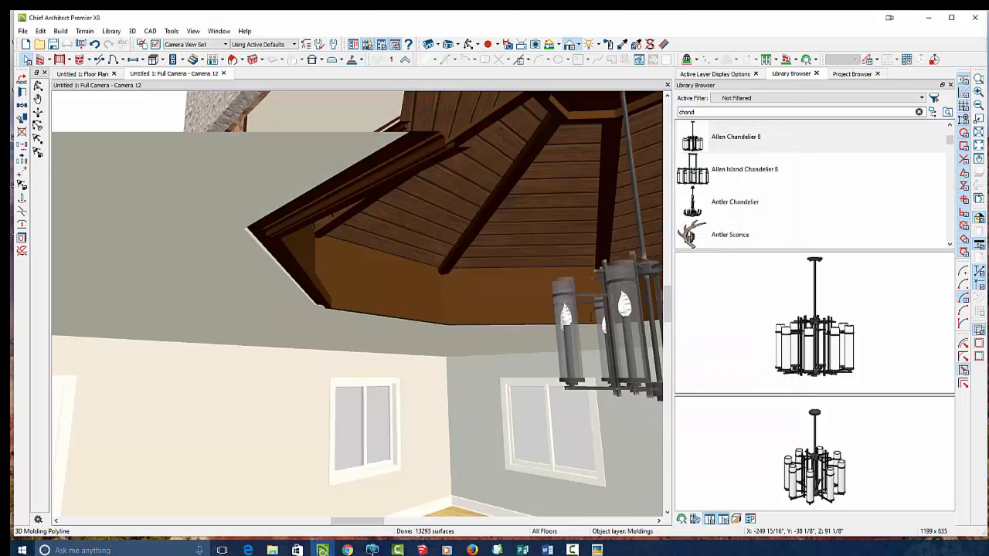
Step: Set the vertical offset of the casing molding around the recess to 95"
double_click(284, 221)
left_click(519, 163)
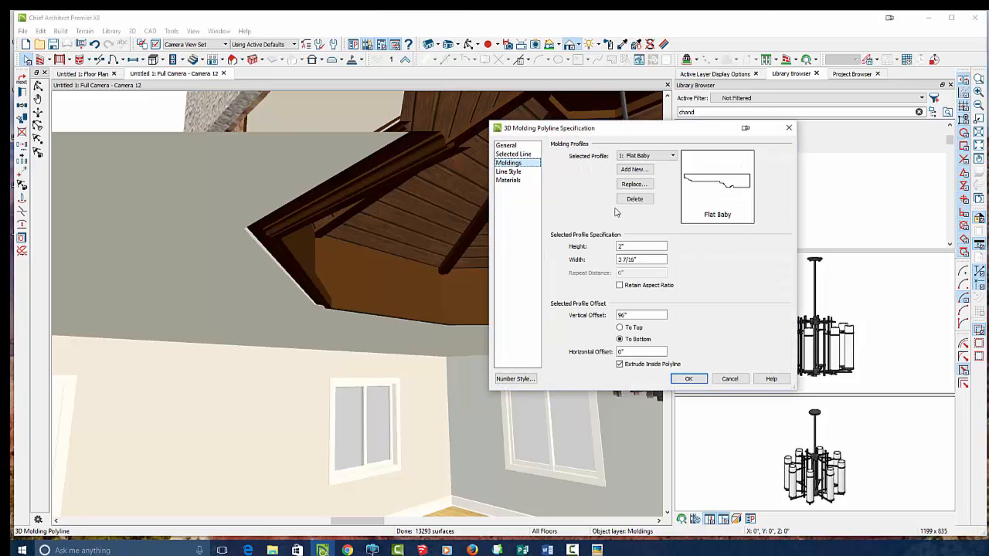
double_click(635, 315)
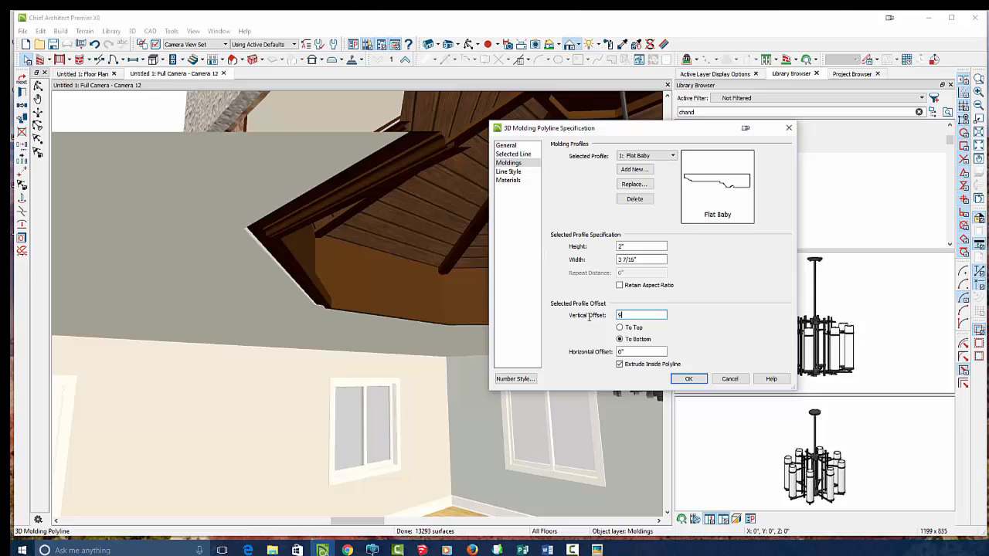
type("9")
key("Return")
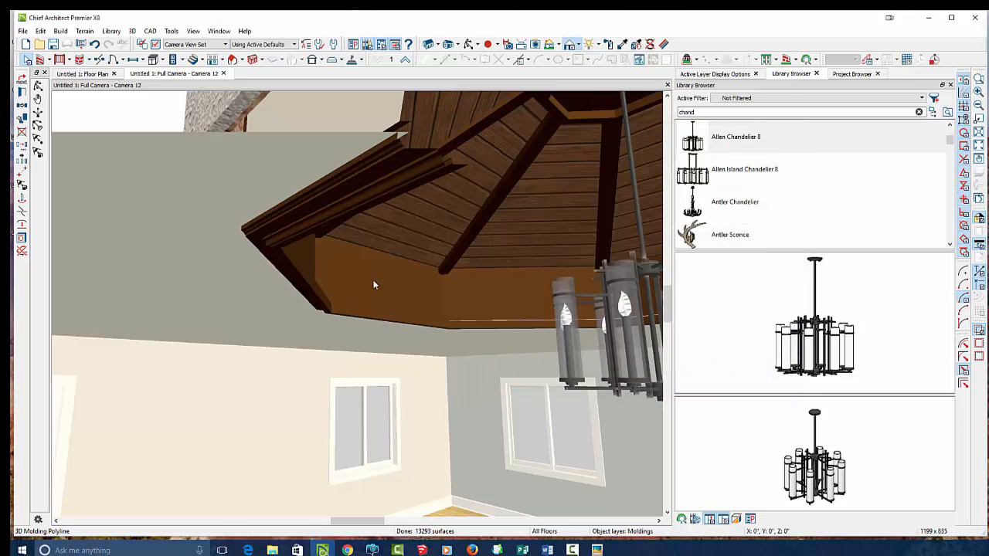
Step: Increase the height of the Flat Baby casing molding so it closes the gap below the recess side
left_click(469, 44)
scroll(279, 221, "down", 3)
scroll(468, 262, "down", 3)
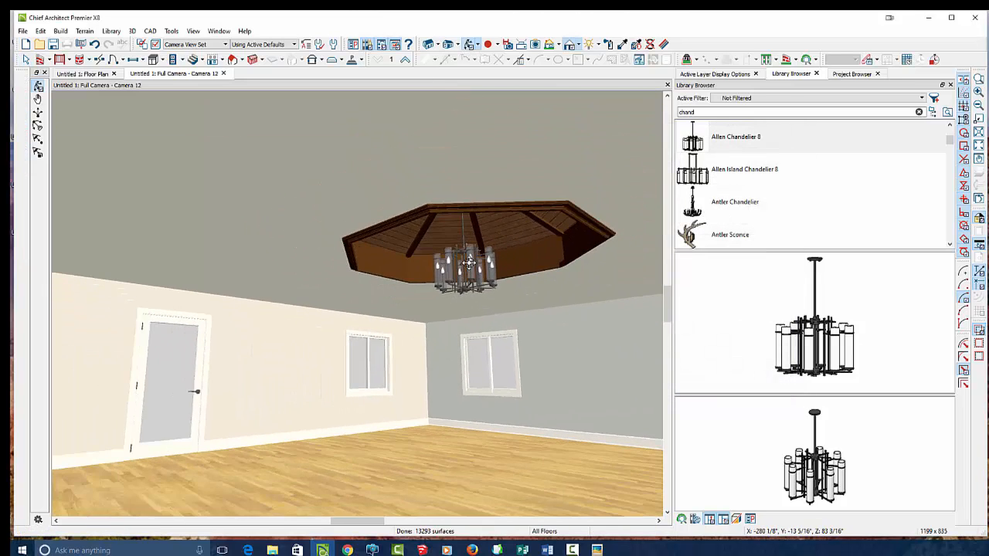
left_click_drag(468, 262, 463, 283)
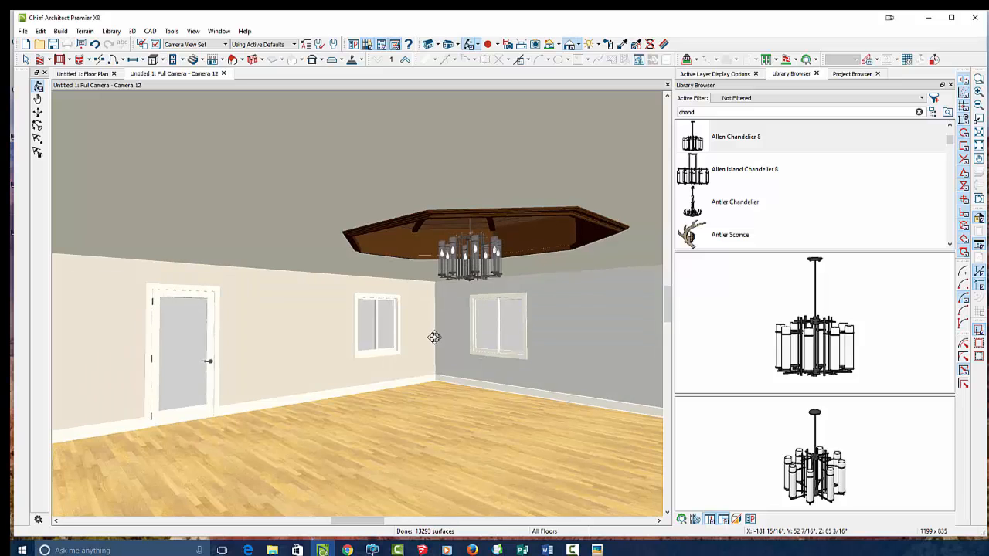
left_click_drag(434, 337, 410, 247)
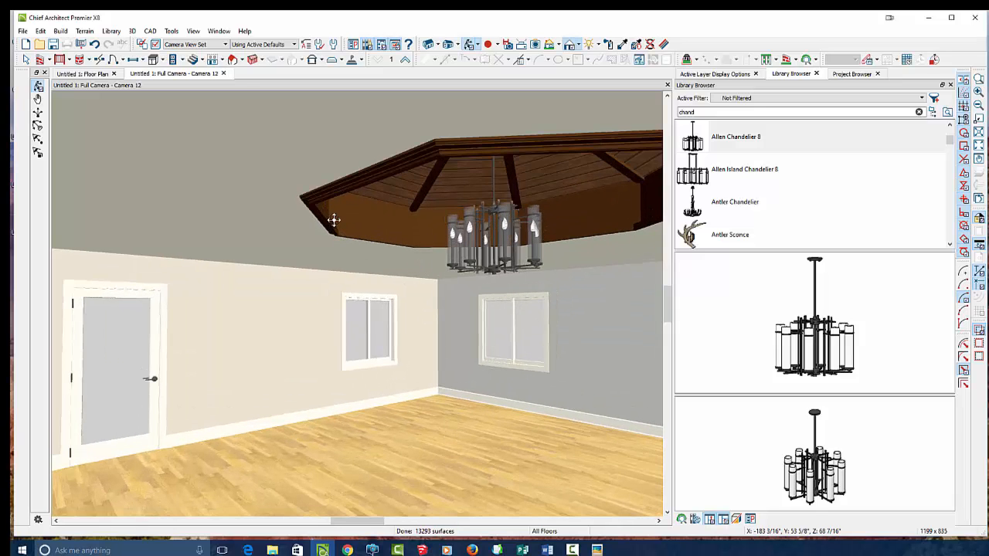
scroll(329, 229, "up", 4)
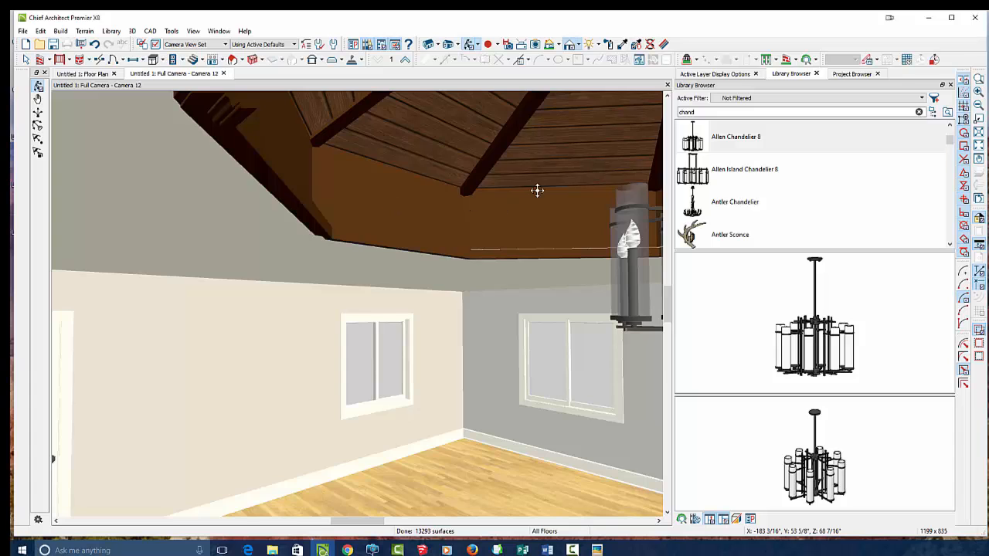
scroll(537, 190, "up", 3)
left_click_drag(421, 196, 335, 251)
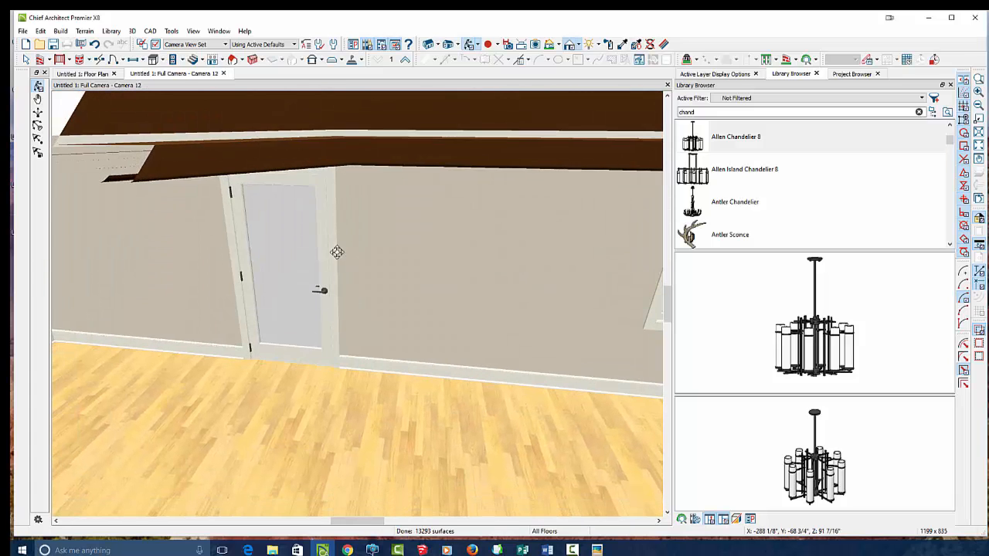
scroll(343, 188, "down", 1)
scroll(343, 184, "up", 1)
left_click(363, 187)
double_click(363, 187)
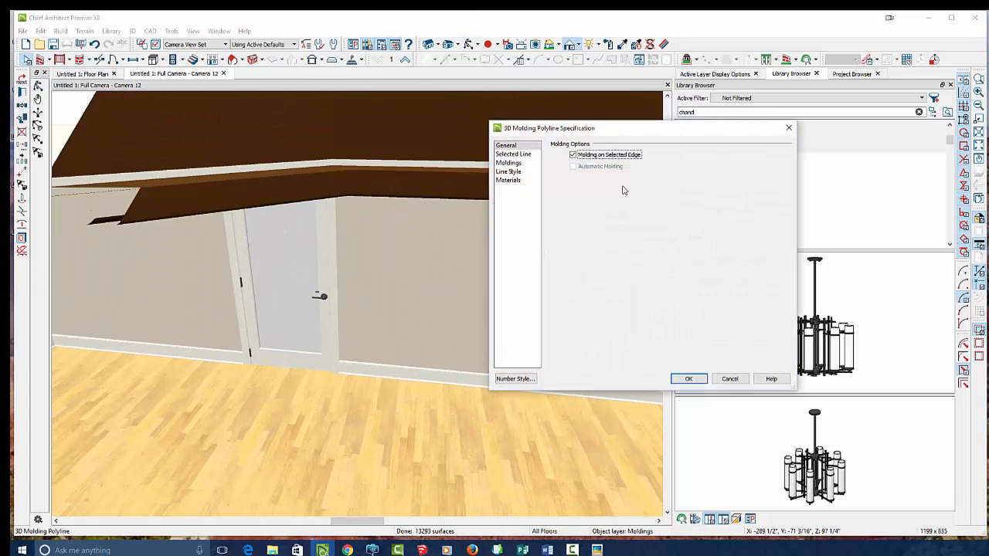
left_click(510, 163)
double_click(627, 246)
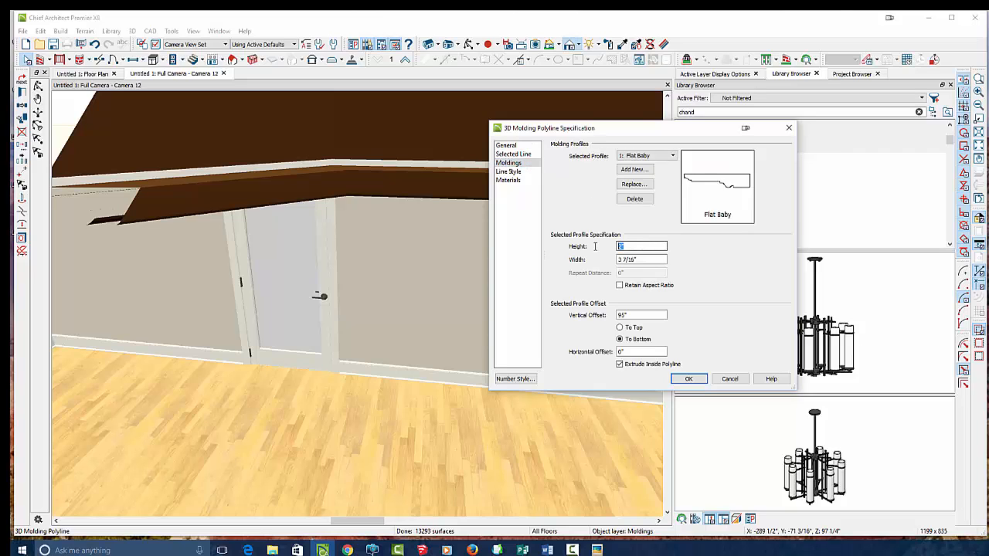
key("Return")
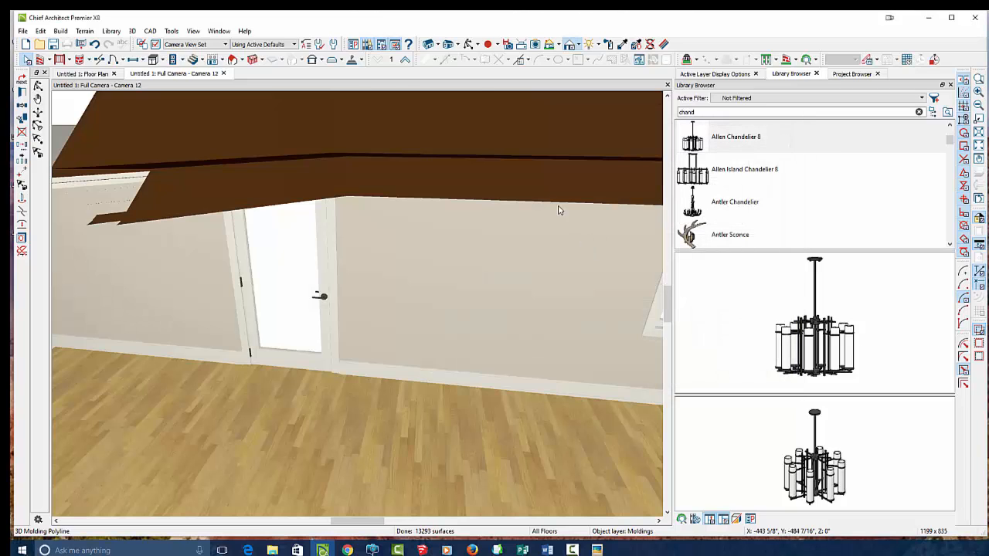
Step: Frame the whole vault and chandelier from below and start a ray trace with the Indoor - High Quality configuration
left_click(468, 44)
mouse_move(468, 267)
left_mouse_down()
mouse_move(481, 241)
mouse_move(532, 217)
mouse_move(498, 187)
mouse_move(461, 242)
mouse_move(467, 252)
left_mouse_up()
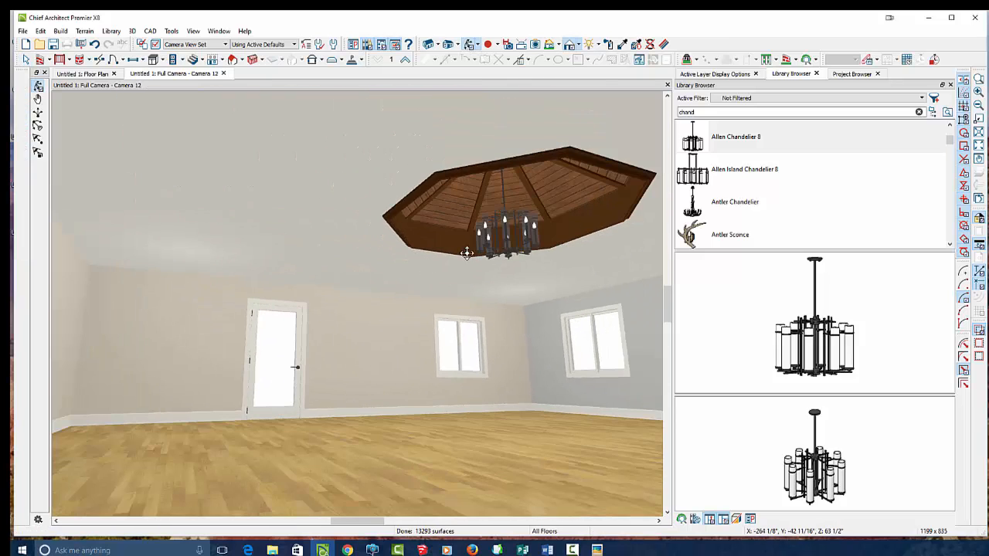
left_click_drag(634, 165, 400, 225)
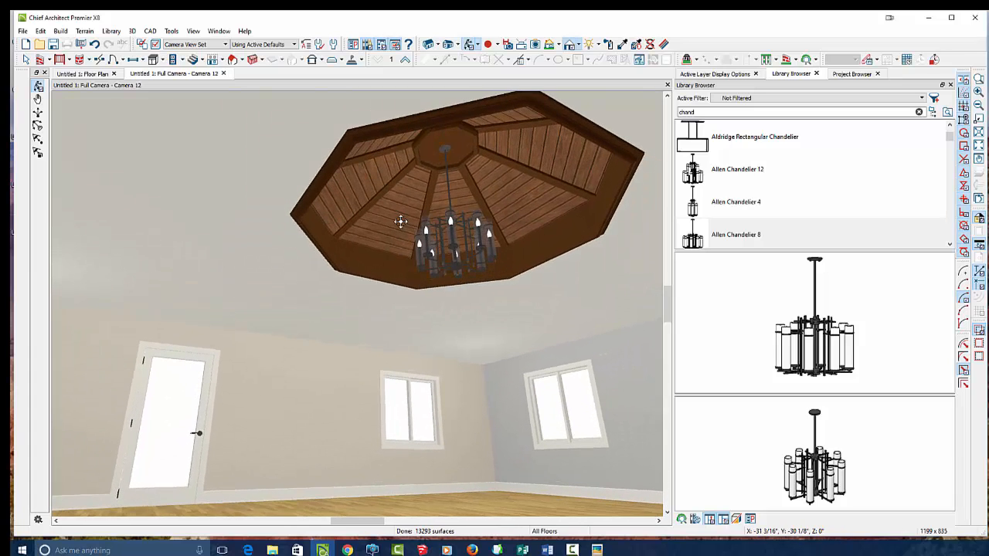
mouse_move(273, 241)
left_mouse_down()
mouse_move(522, 215)
mouse_move(626, 166)
left_mouse_up()
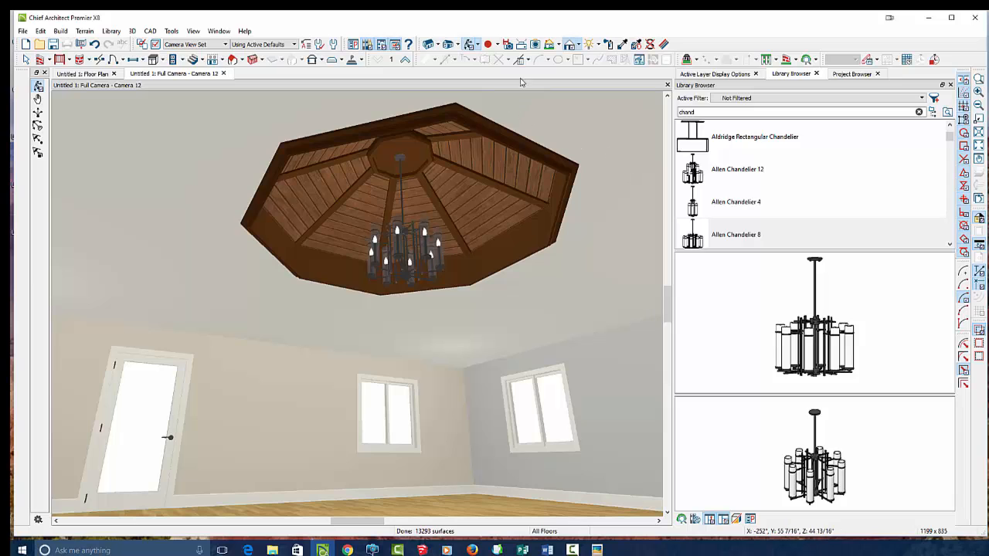
left_click(537, 45)
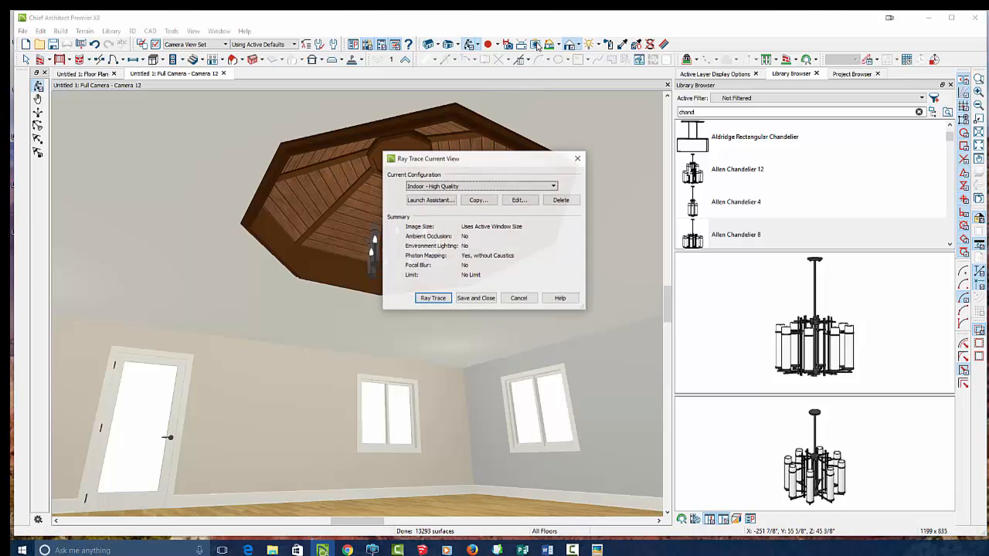
left_click(433, 300)
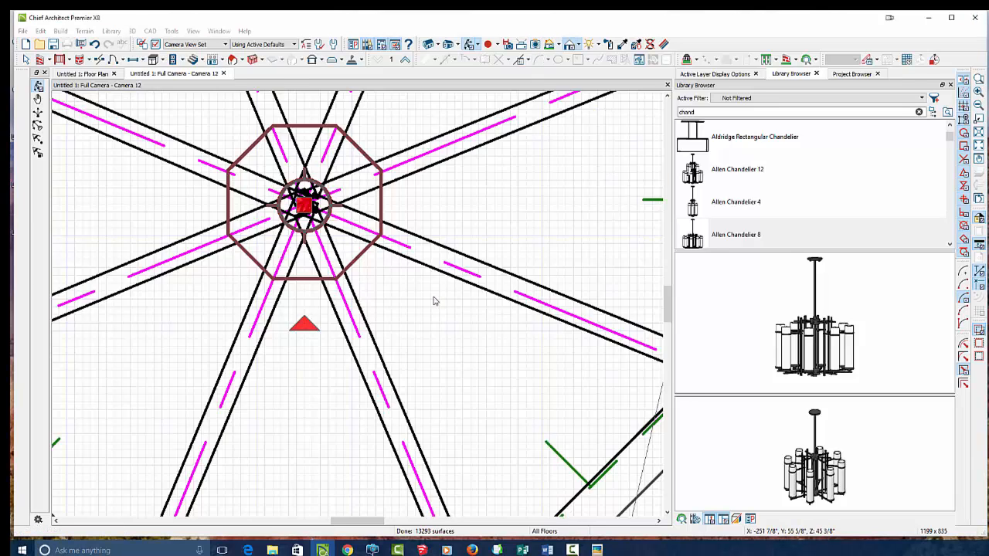